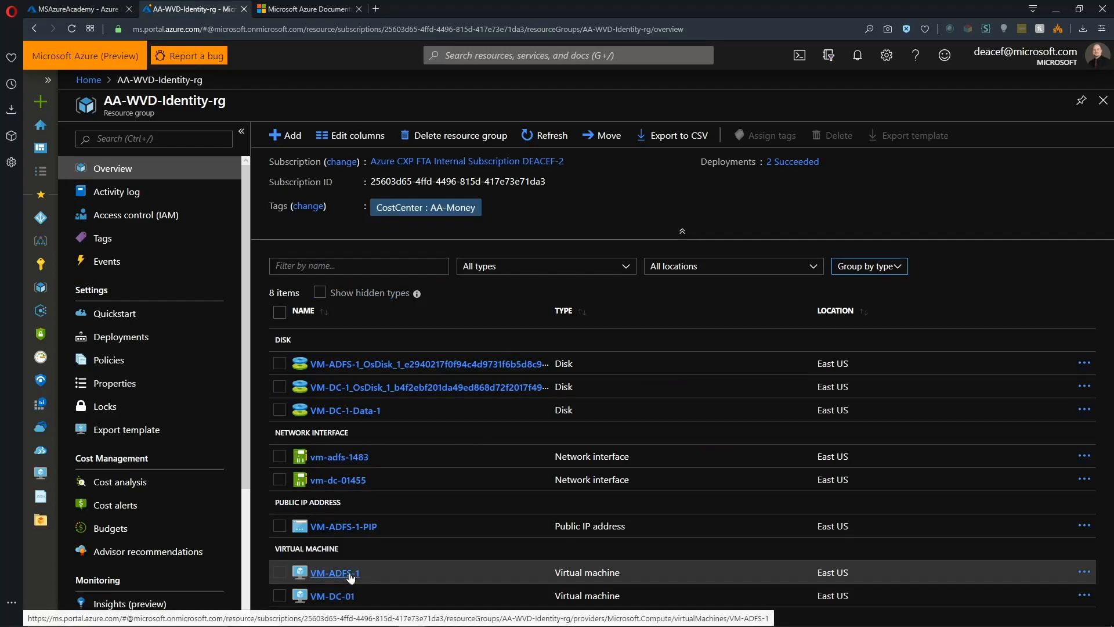
- Select the VM-ADFS-1 virtual machine and its VM-ADFS-1-PIP public IP address in the AA-WVD-Identity-rg resource group
{"action": "left_click", "coordinate": [280, 572]}
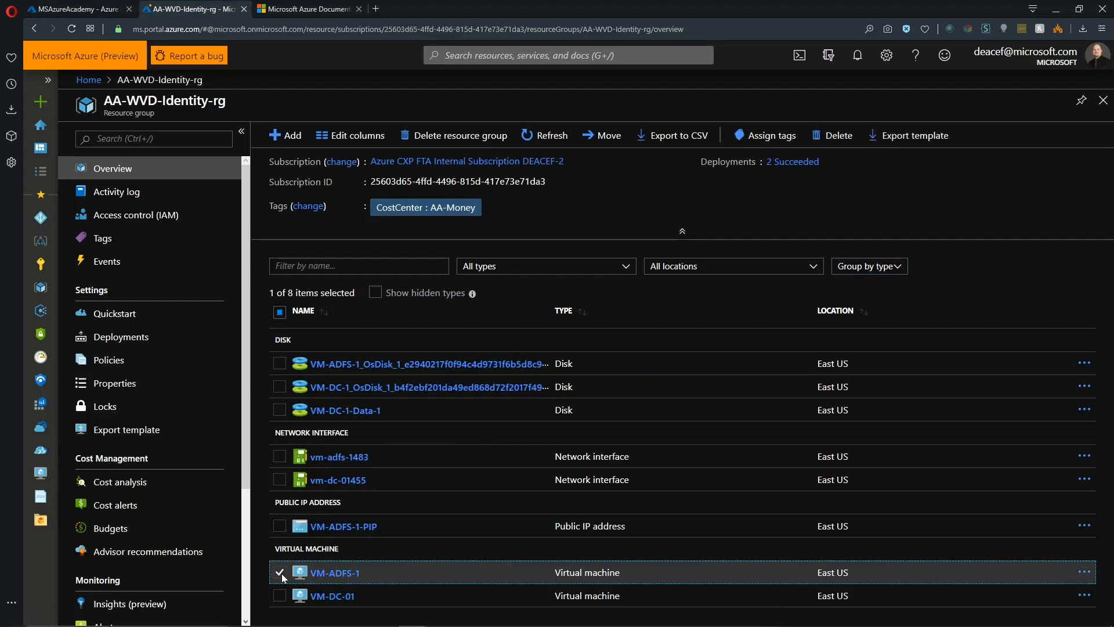
{"action": "left_click", "coordinate": [279, 527]}
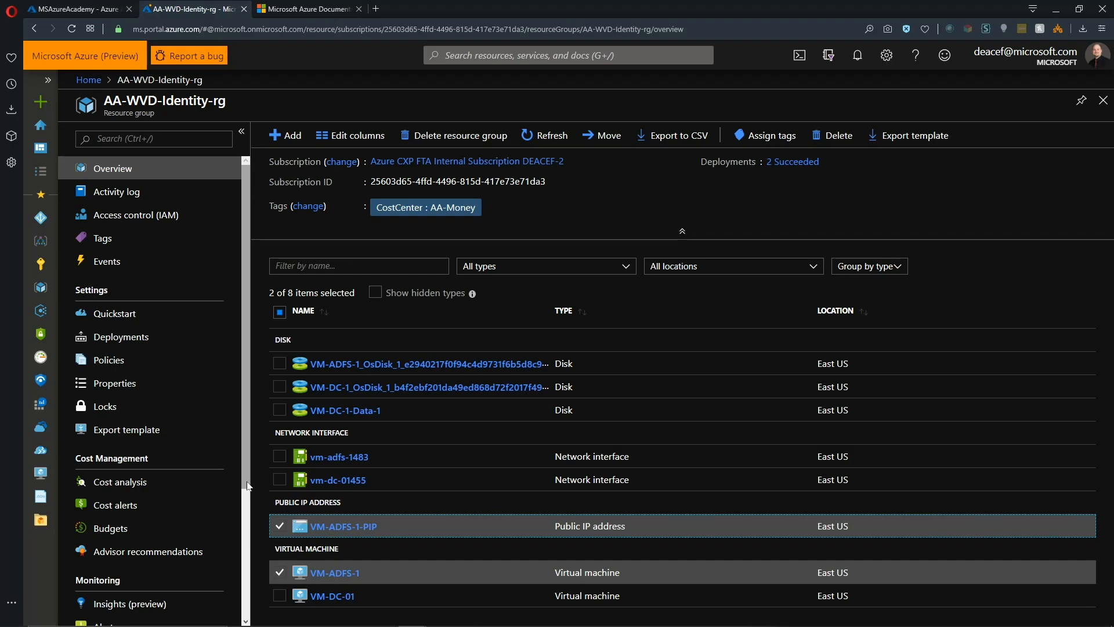
- Switch to the Azure documentation and list the products in the Identity category
{"action": "left_click", "coordinate": [307, 9]}
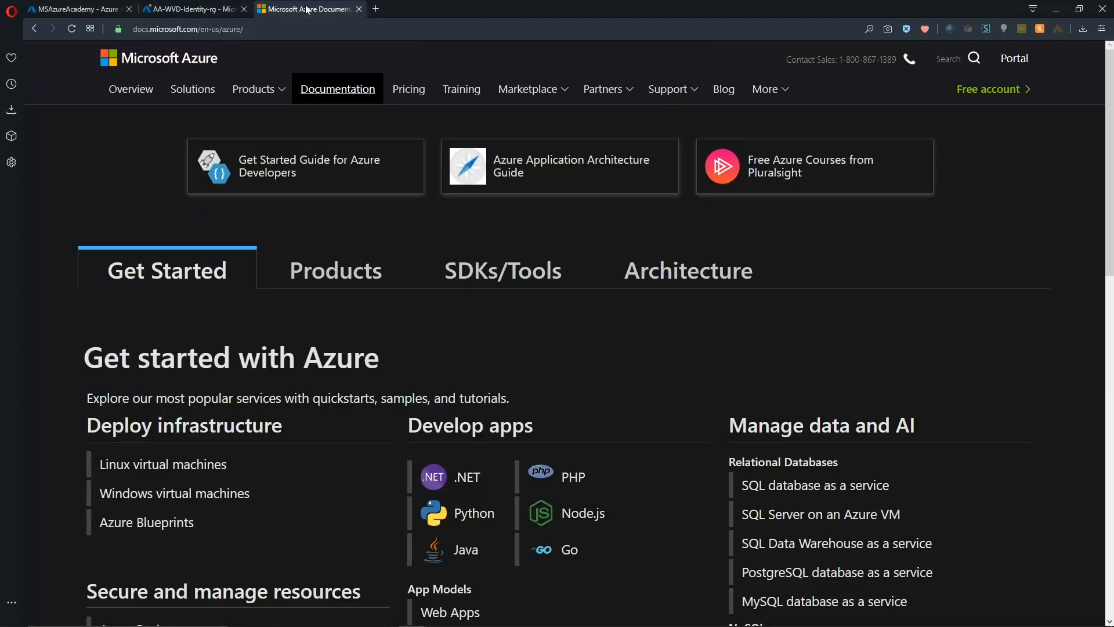
{"action": "left_click", "coordinate": [347, 272]}
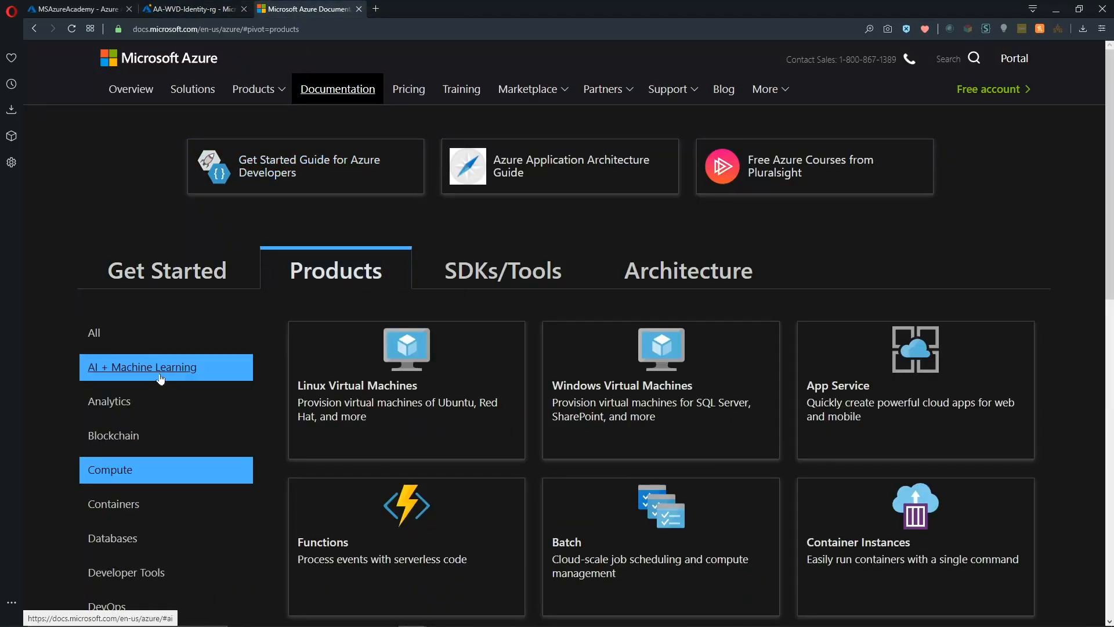
{"action": "scroll", "coordinate": [161, 380], "scroll_direction": "down", "scroll_amount": 2}
{"action": "scroll", "coordinate": [161, 380], "scroll_direction": "down", "scroll_amount": 1}
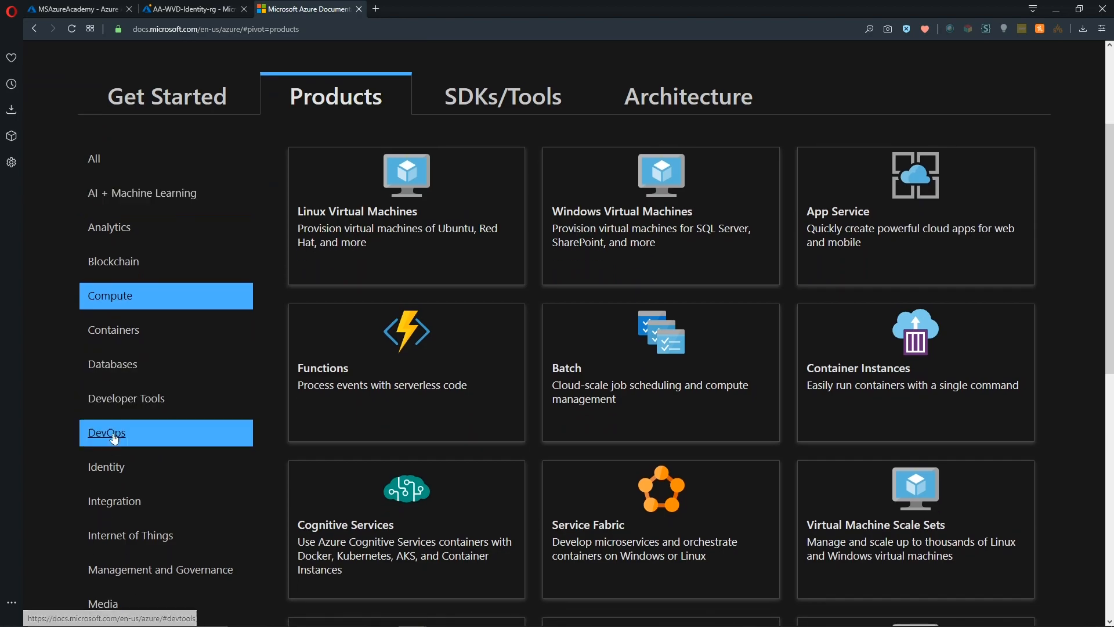
{"action": "left_click", "coordinate": [104, 474]}
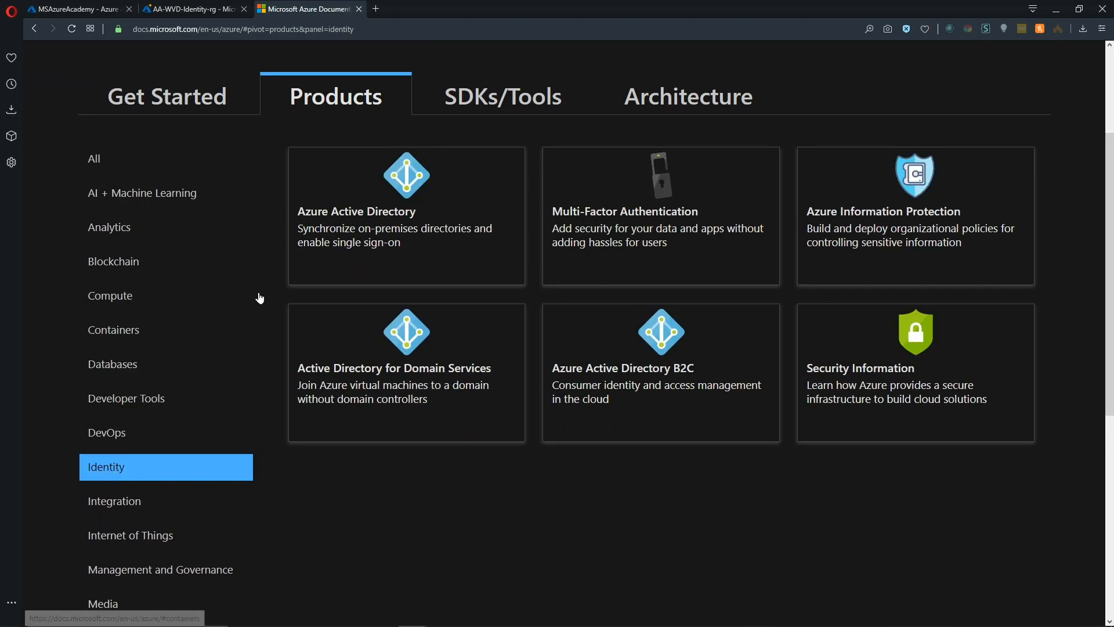
- Open the Azure Active Directory documentation and go to the full Hybrid identity section
{"action": "left_click", "coordinate": [384, 215]}
{"action": "scroll", "coordinate": [333, 296], "scroll_direction": "down", "scroll_amount": 5}
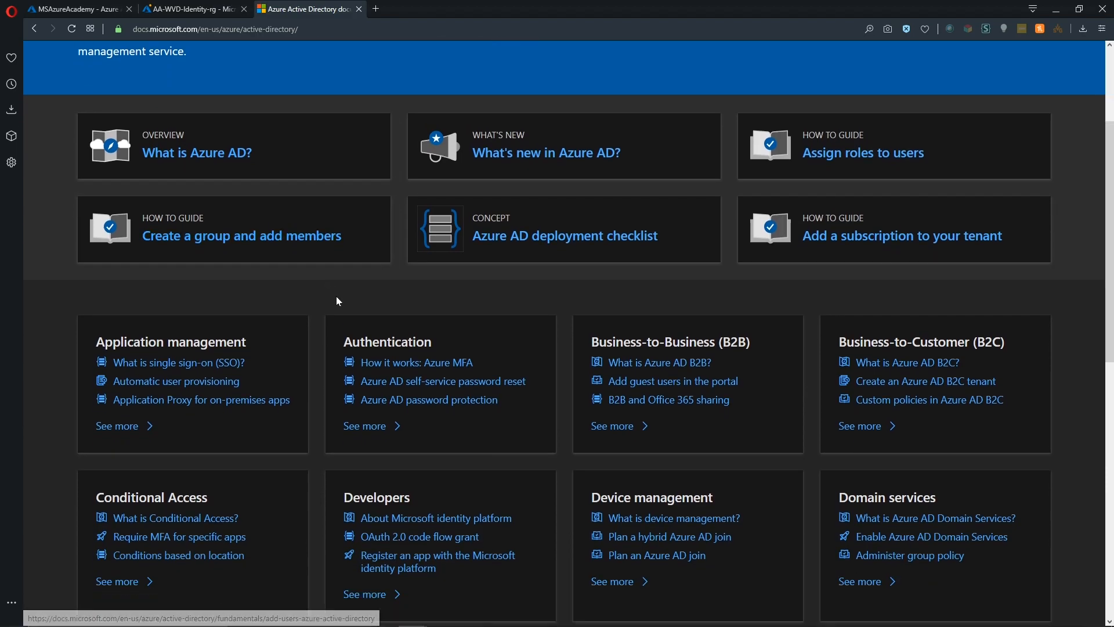
{"action": "scroll", "coordinate": [339, 297], "scroll_direction": "down", "scroll_amount": 4}
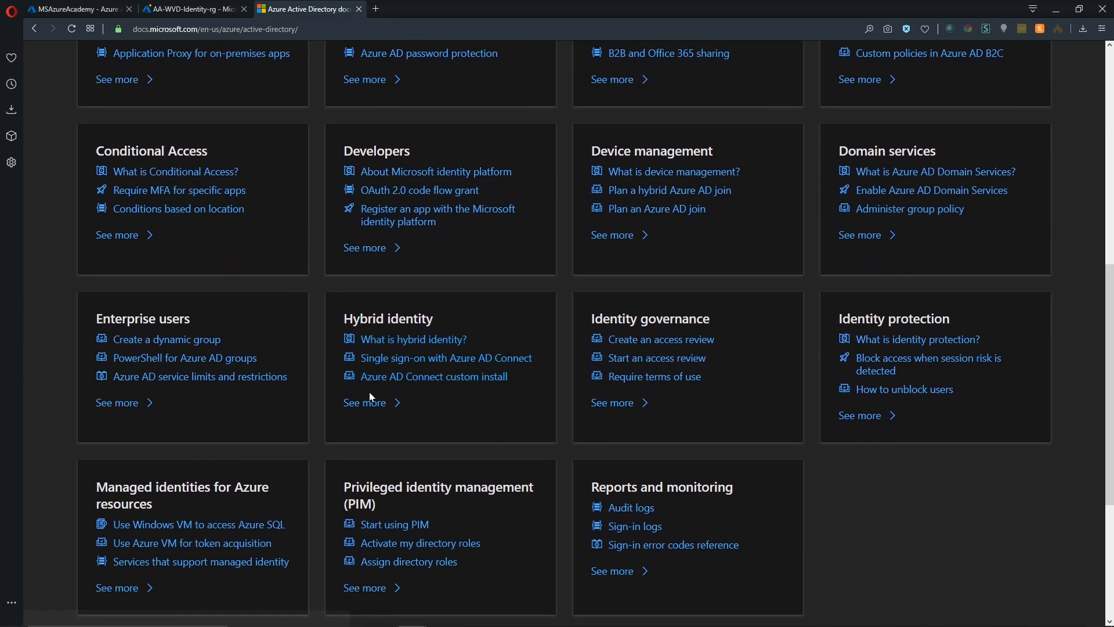
{"action": "left_click", "coordinate": [367, 404]}
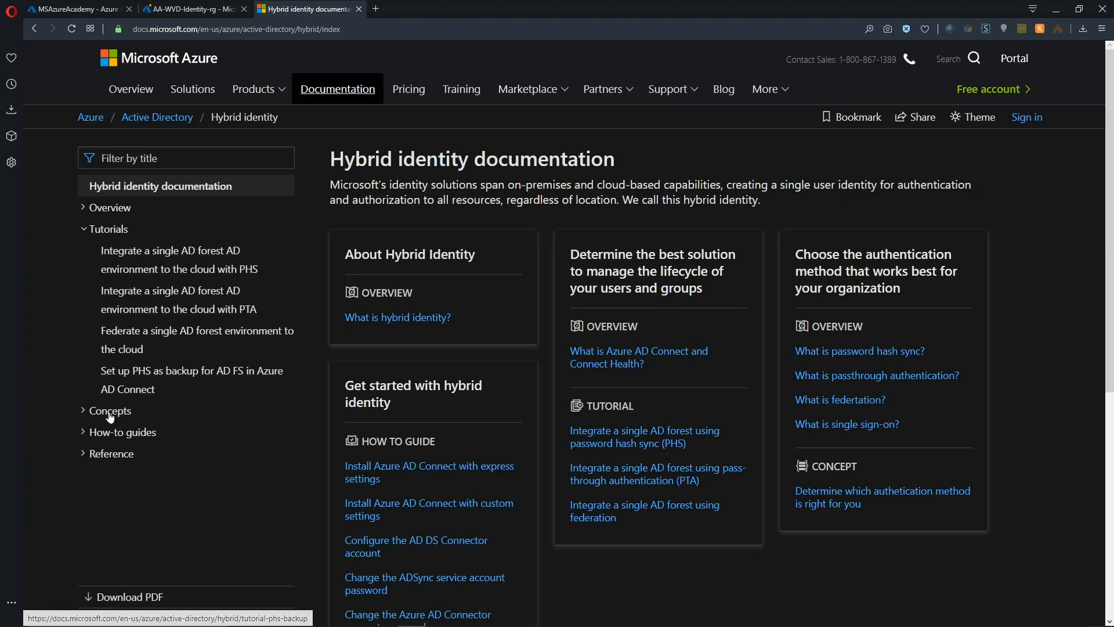
- Find the Manage Federation Services how-to guides and open the article Managing federation with Azure AD Connect
{"action": "left_click", "coordinate": [90, 434]}
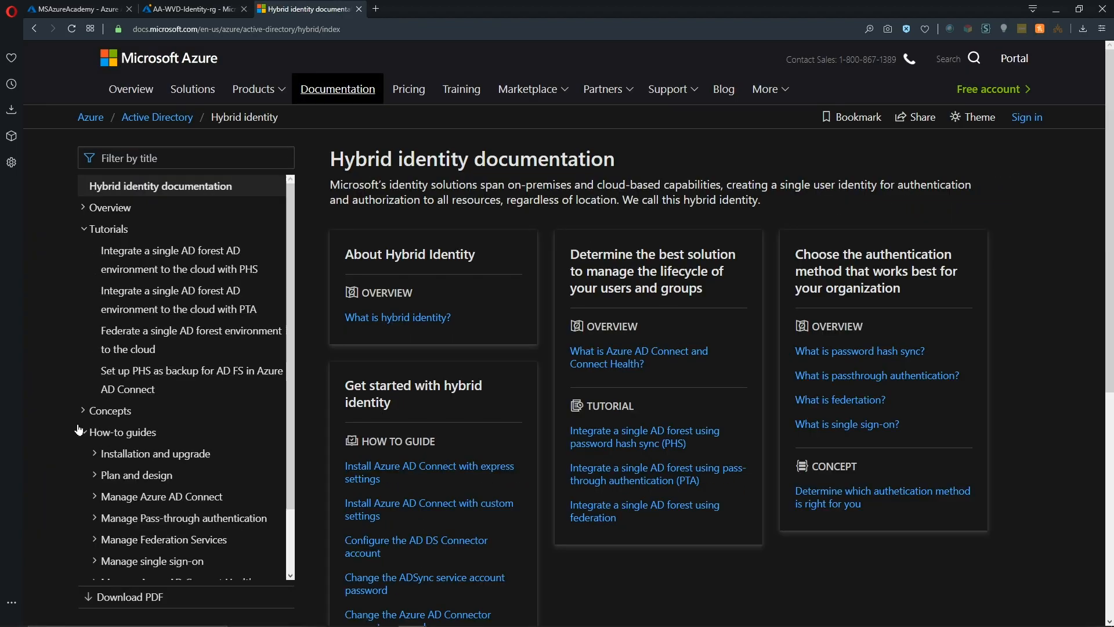
{"action": "scroll", "coordinate": [87, 418], "scroll_direction": "down", "scroll_amount": 2}
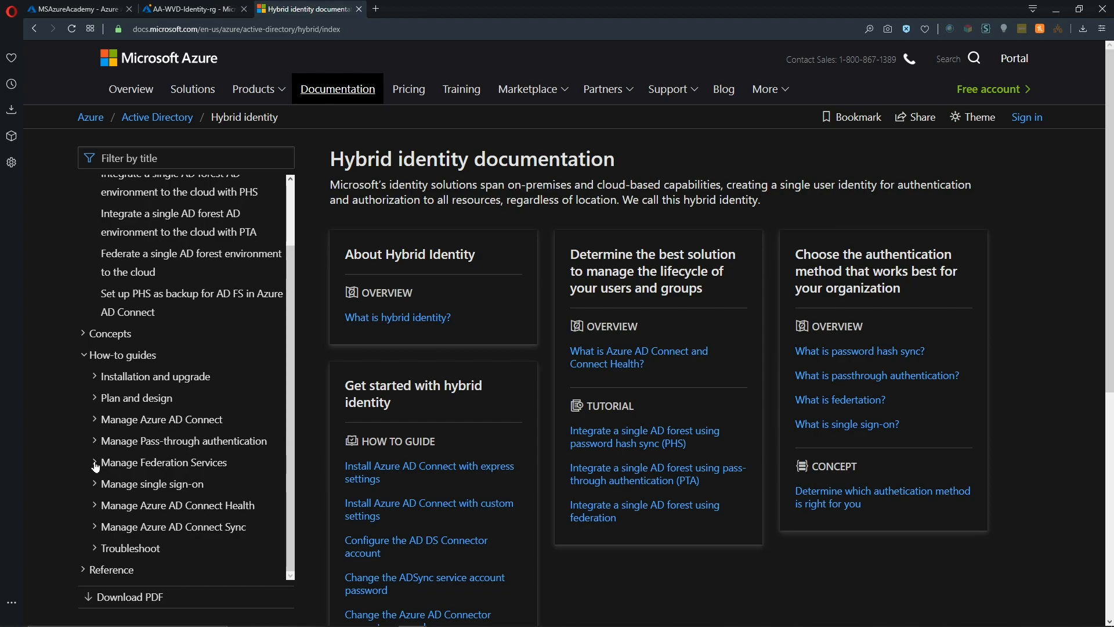
{"action": "left_click", "coordinate": [96, 467]}
{"action": "scroll", "coordinate": [132, 350], "scroll_direction": "down", "scroll_amount": 3}
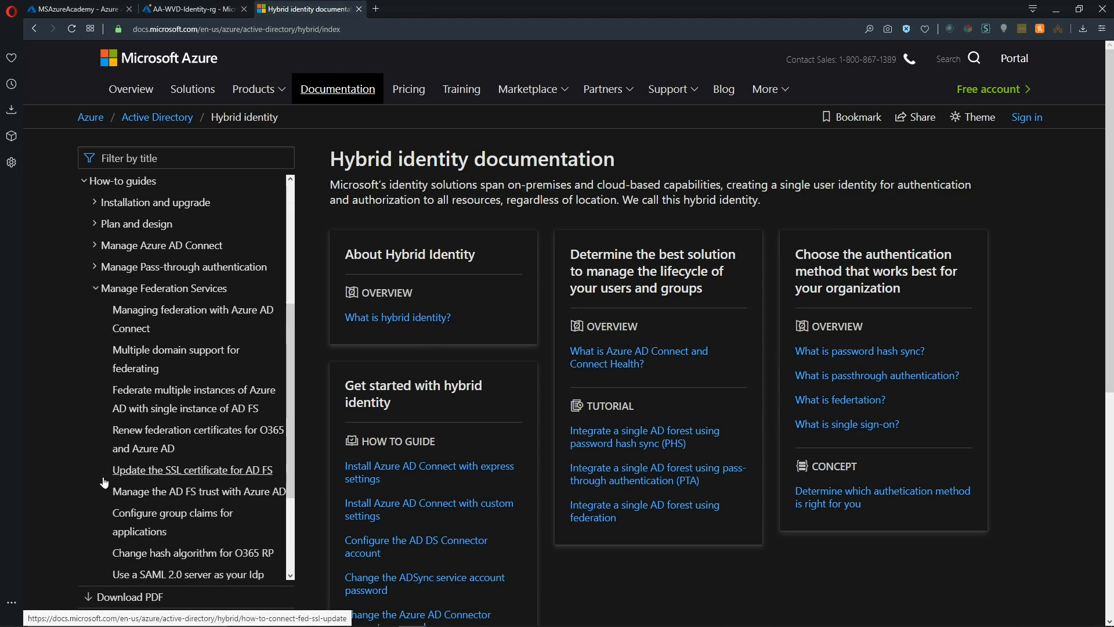
{"action": "left_click", "coordinate": [184, 316]}
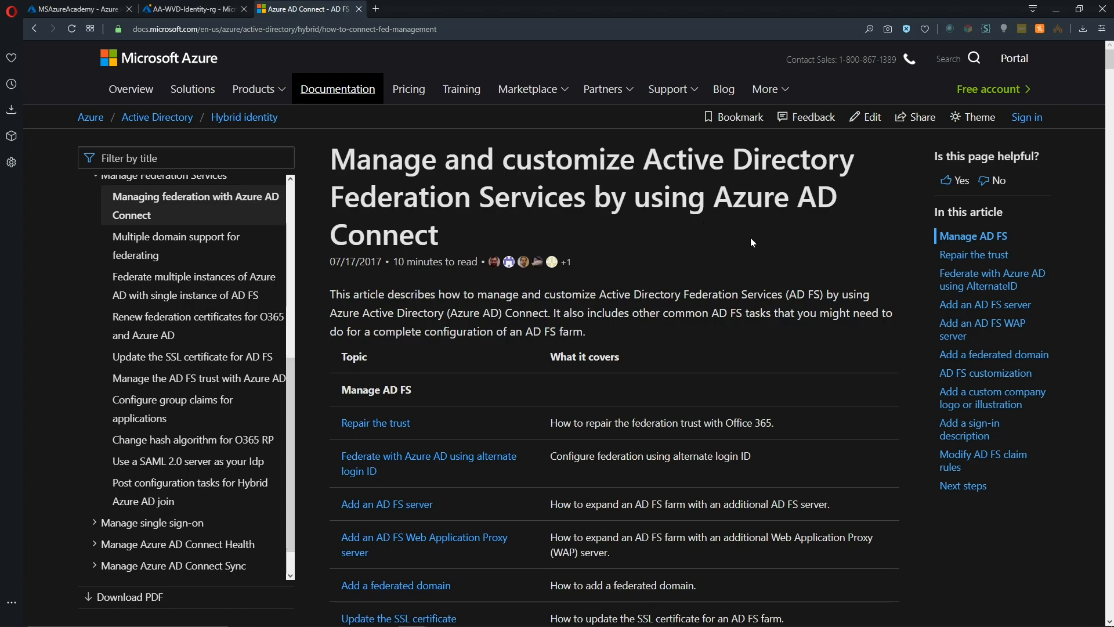
- Read the article on managing AD FS with Azure AD Connect and review the AD FS Requirements page
{"action": "scroll", "coordinate": [699, 264], "scroll_direction": "down", "scroll_amount": 1}
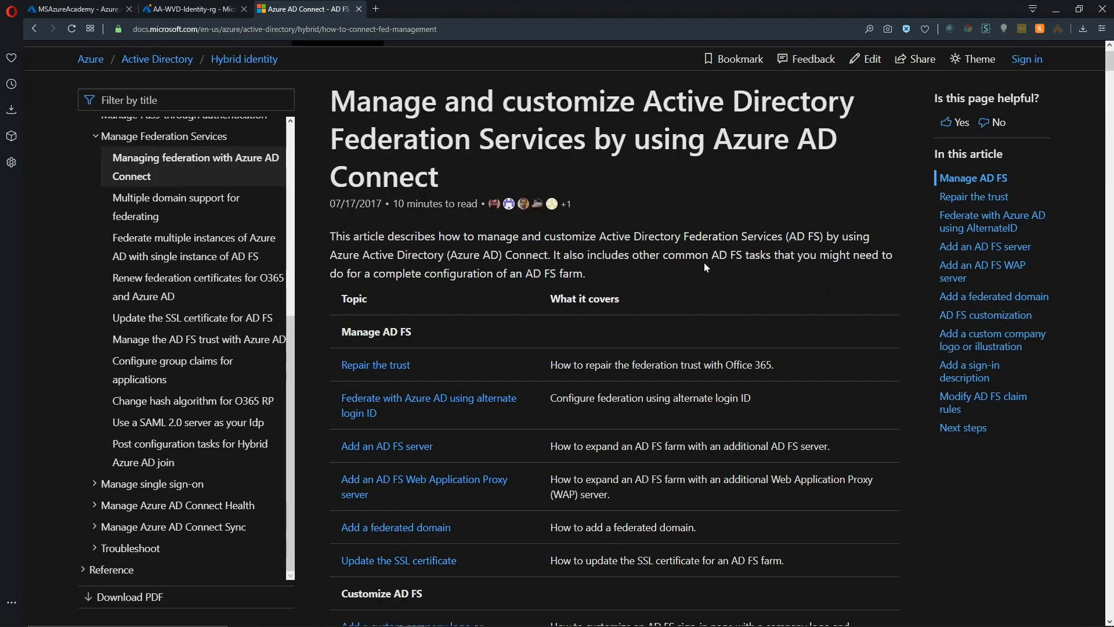
{"action": "scroll", "coordinate": [704, 264], "scroll_direction": "down", "scroll_amount": 1}
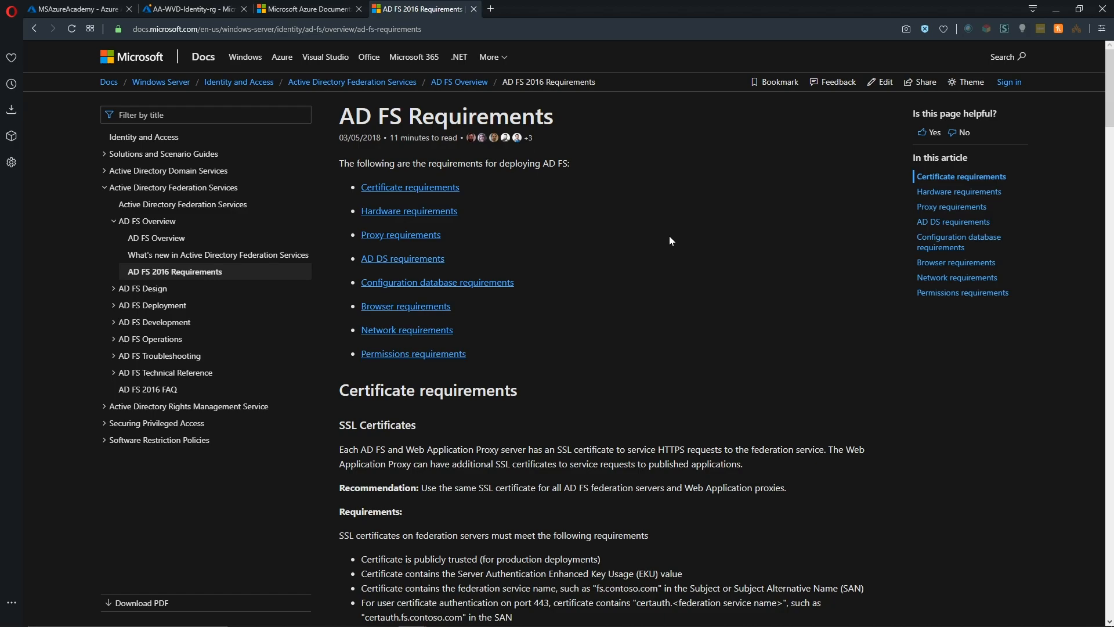
{"action": "left_click", "coordinate": [480, 288]}
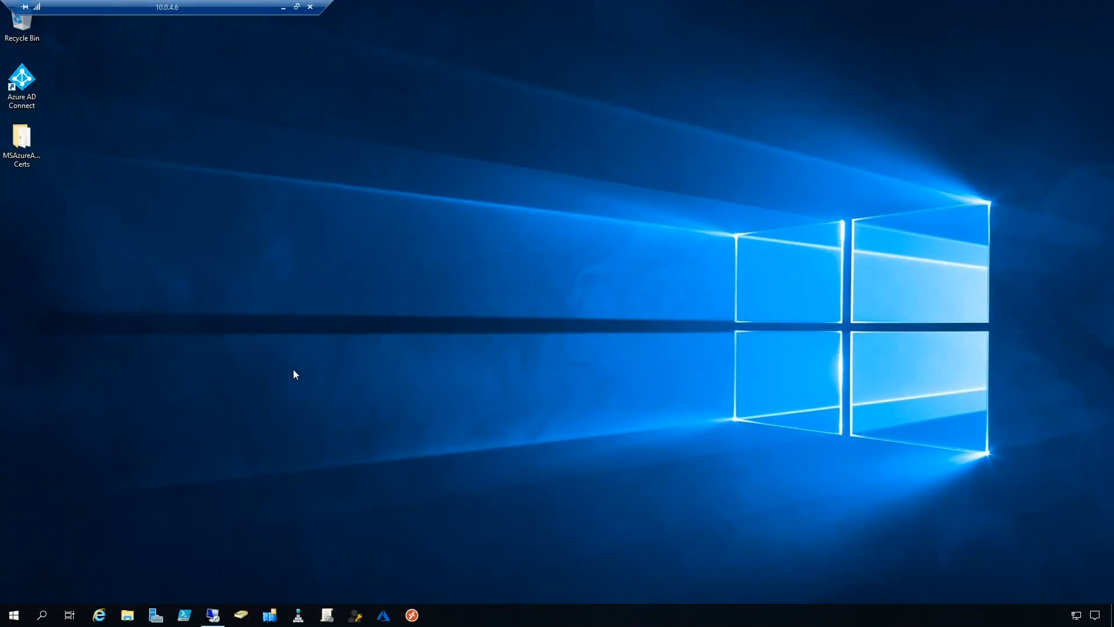
- Launch Azure AD Connect on the remote server and proceed to its list of additional configuration tasks
{"action": "double_click", "coordinate": [23, 84]}
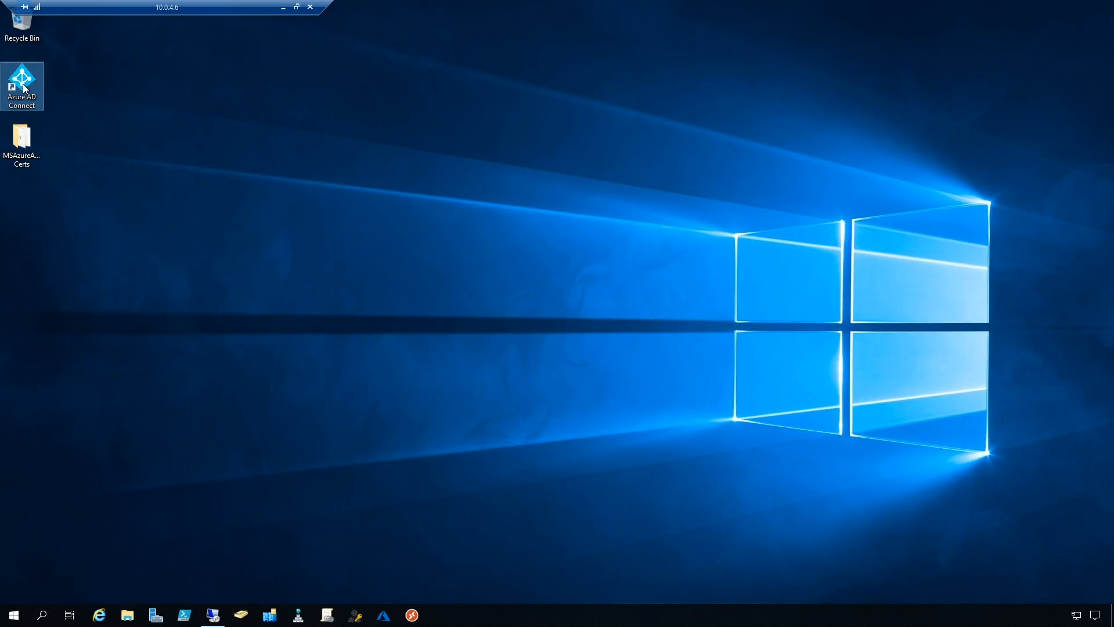
{"action": "left_click", "coordinate": [17, 617]}
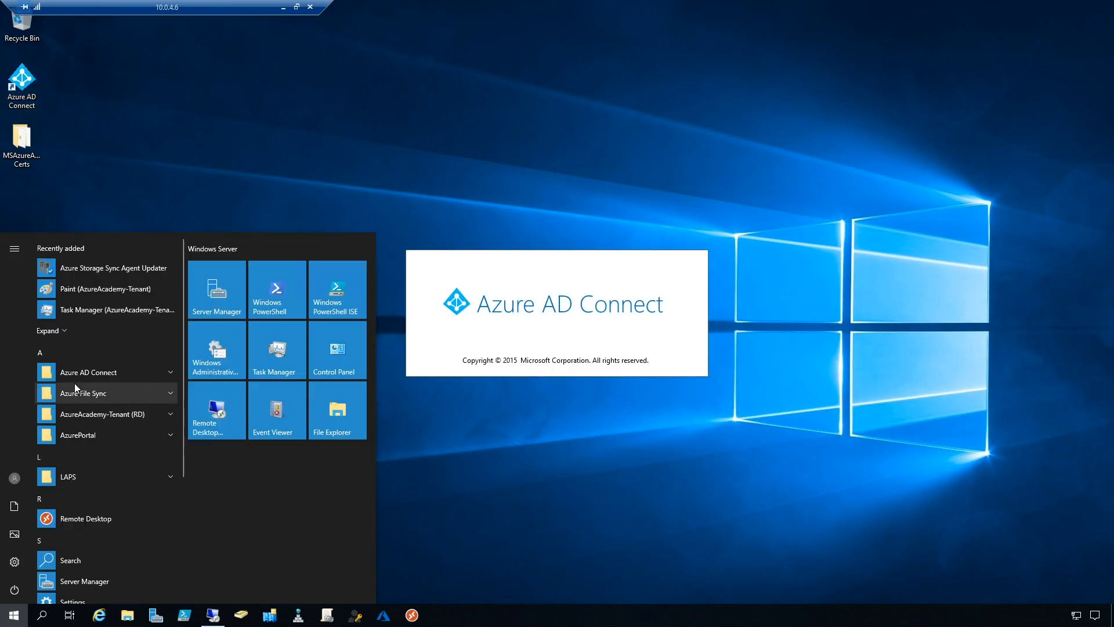
{"action": "left_click", "coordinate": [94, 371]}
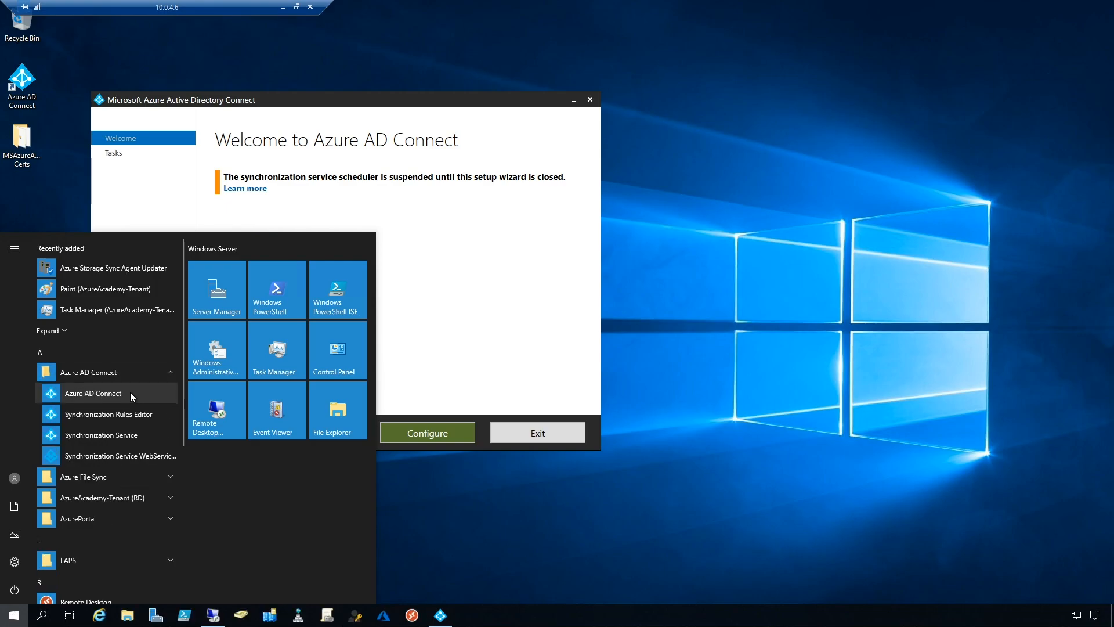
{"action": "left_click", "coordinate": [419, 357]}
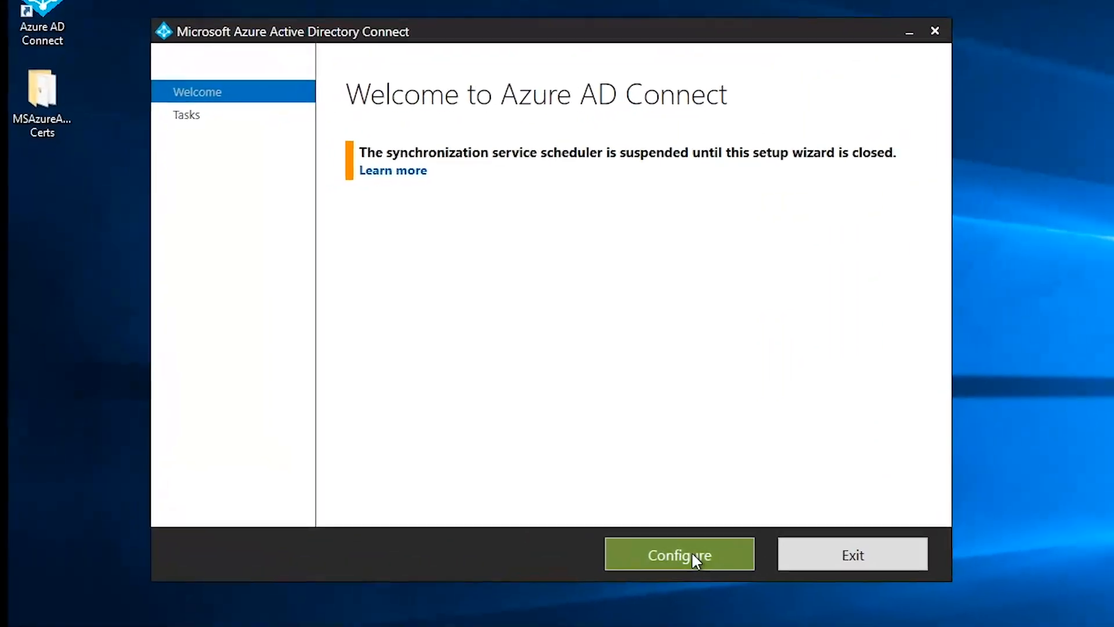
{"action": "left_click", "coordinate": [616, 518]}
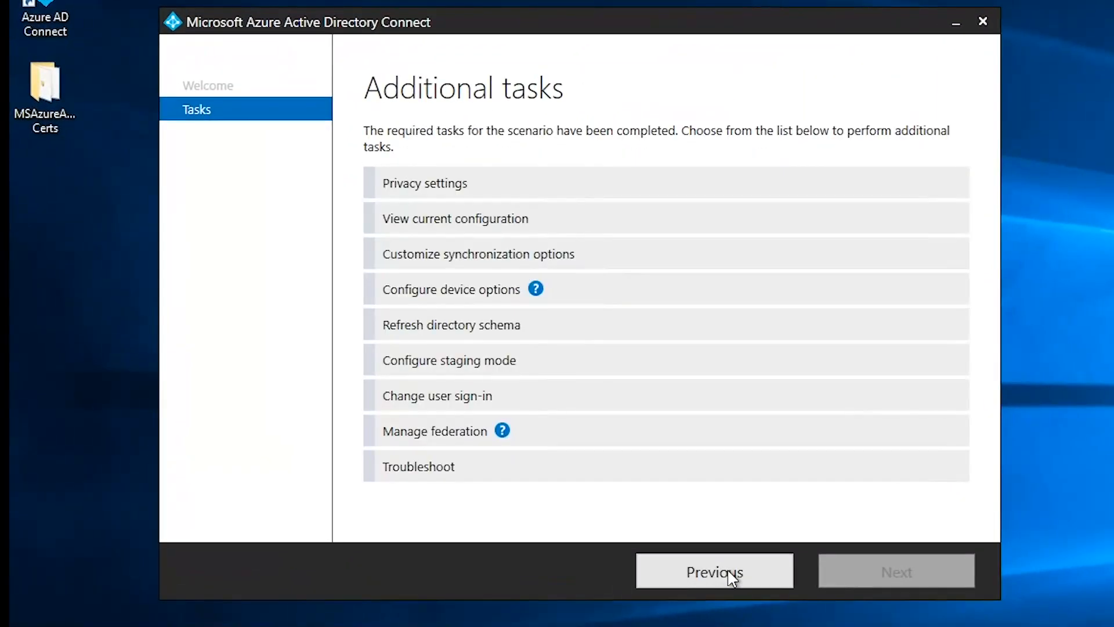
- Start the Change user sign-in task and connect to Azure AD with the global administrator credentials
{"action": "left_click", "coordinate": [460, 406]}
{"action": "left_click", "coordinate": [889, 562]}
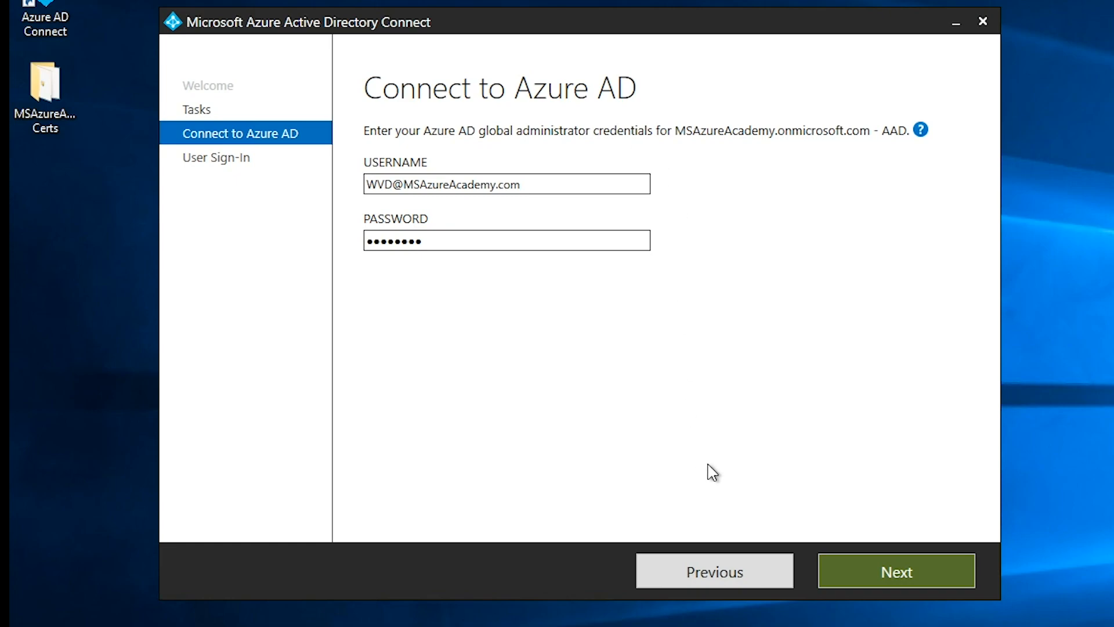
{"action": "left_click", "coordinate": [905, 569]}
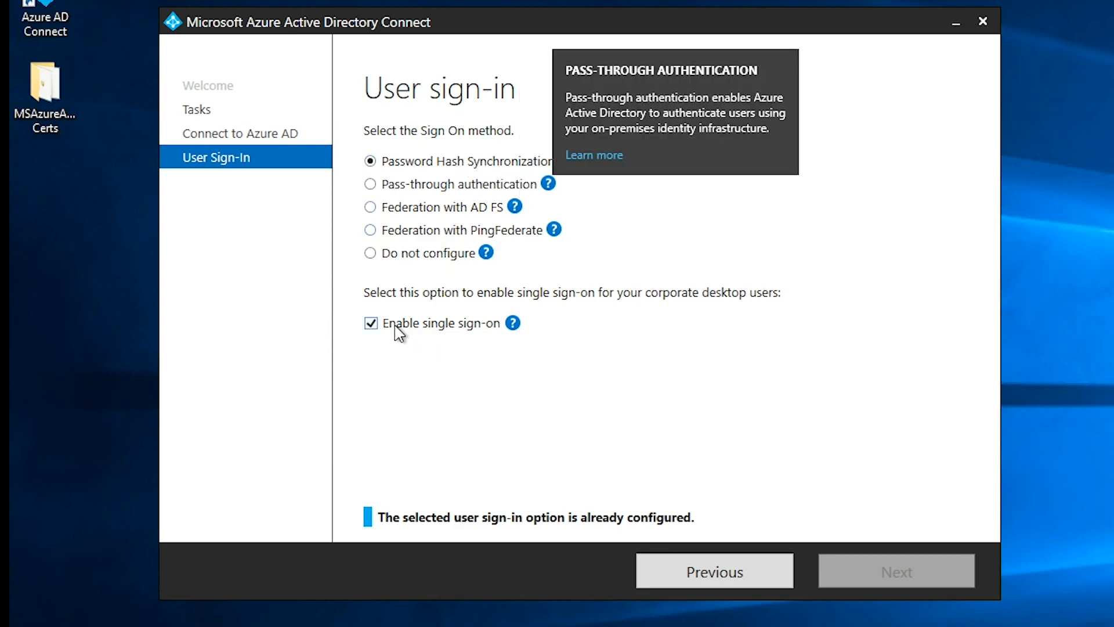
- Set the sign-on method to Federation with AD FS and submit the domain administrator credentials
{"action": "mouse_move", "coordinate": [514, 324]}
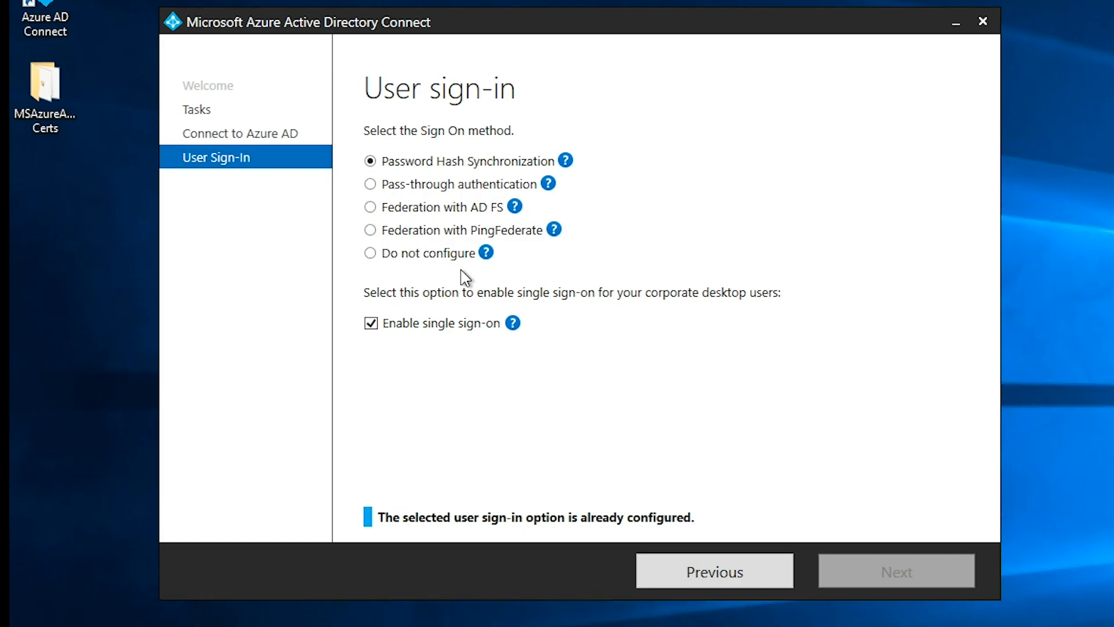
{"action": "left_click", "coordinate": [375, 210]}
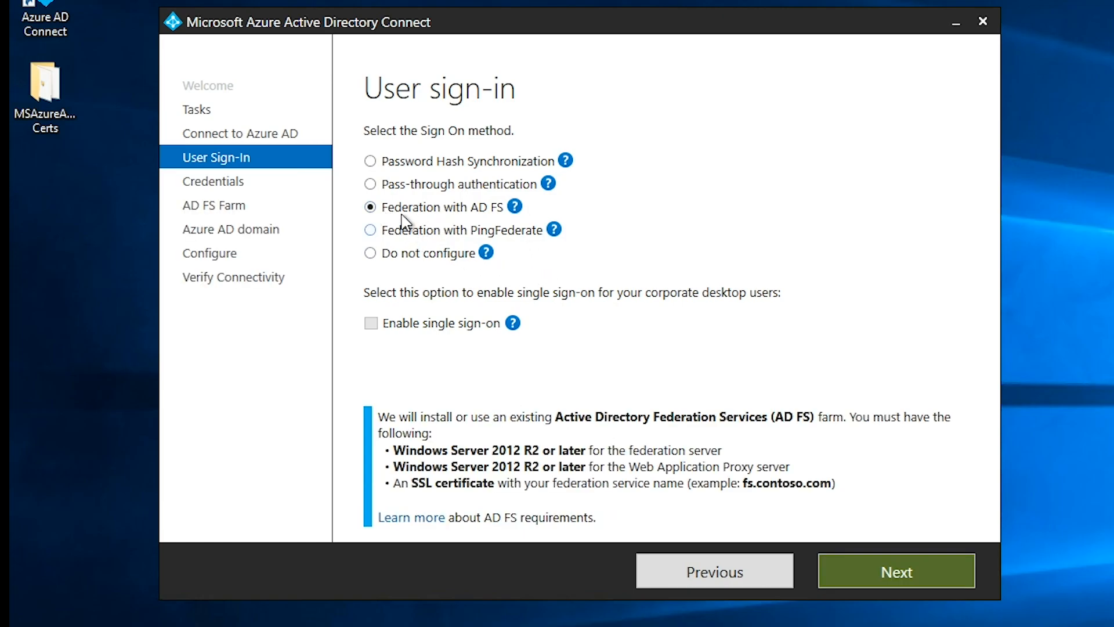
{"action": "mouse_move", "coordinate": [512, 330]}
{"action": "left_click", "coordinate": [876, 571]}
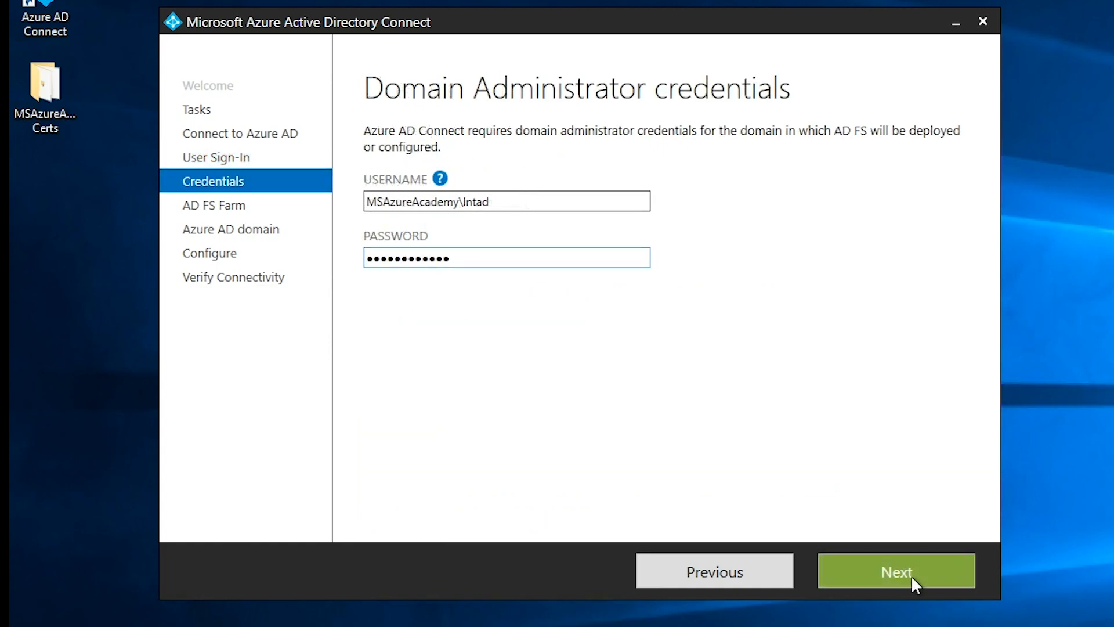
{"action": "left_click", "coordinate": [911, 573]}
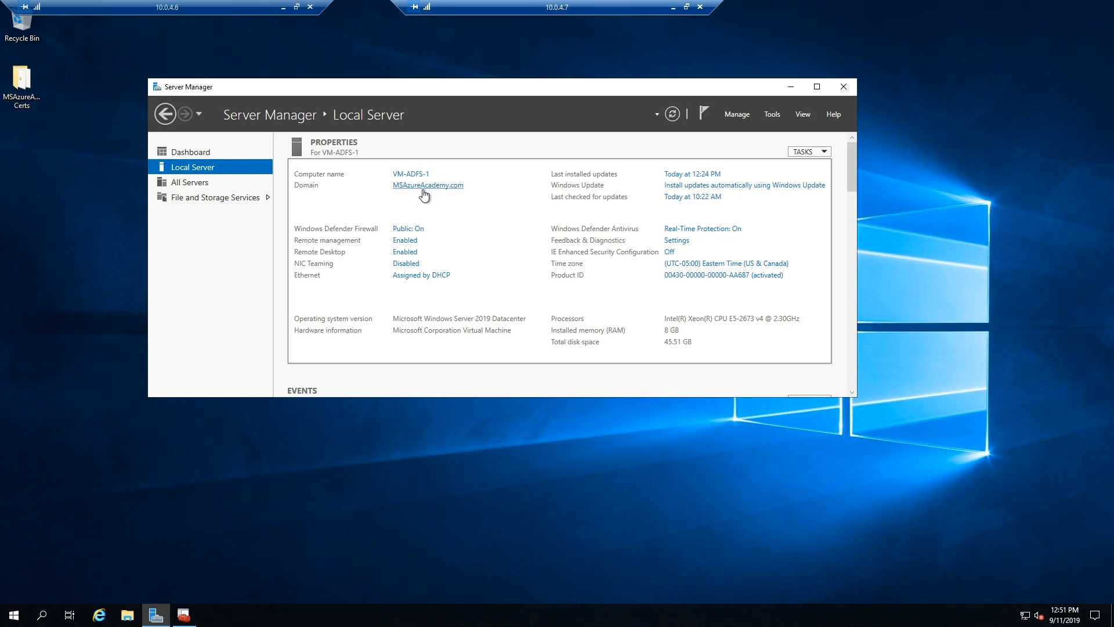
- Open the MSAzureAcademy Certs folder on VM-ADFS-1 and examine ca_bundle.crt, certificate.crt and msazureacademy.com.pfx
{"action": "double_click", "coordinate": [26, 88]}
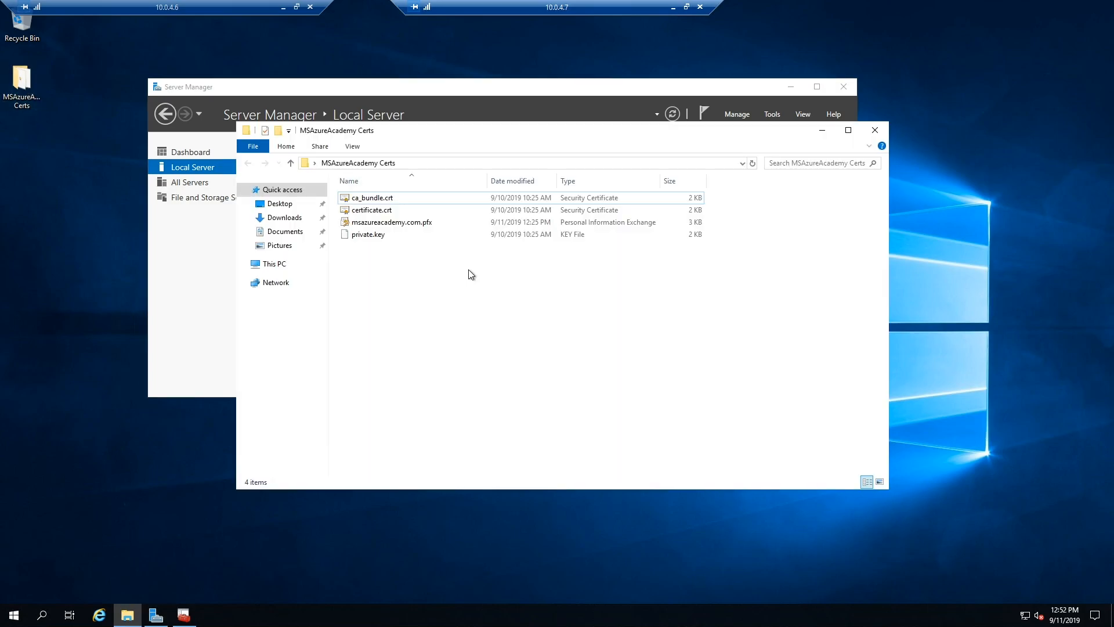
{"action": "left_click", "coordinate": [388, 199]}
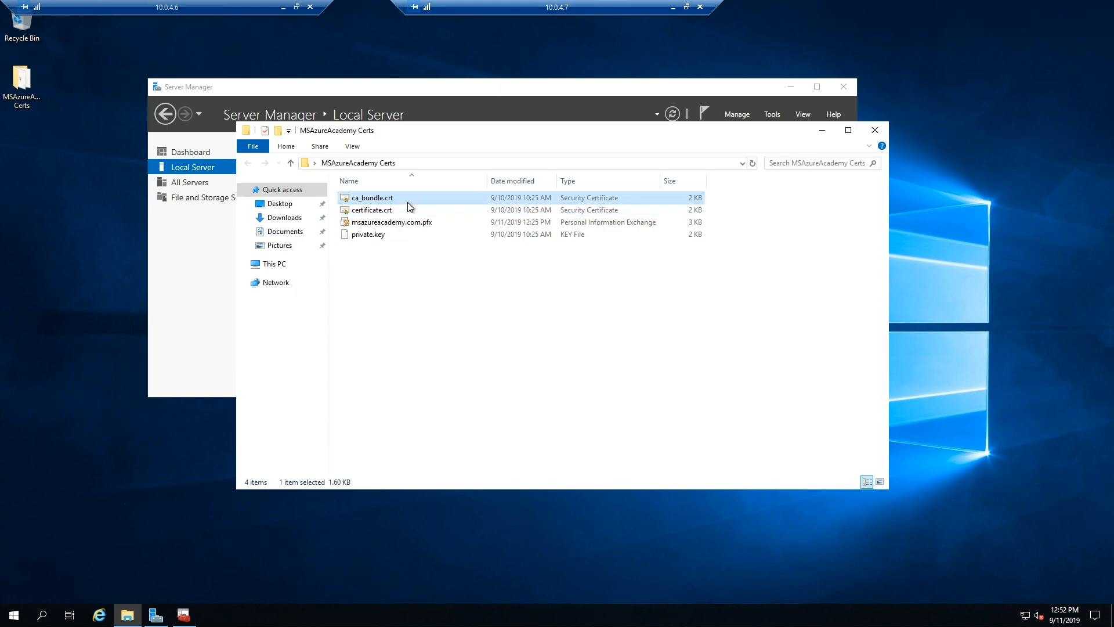
{"action": "left_click", "coordinate": [404, 210]}
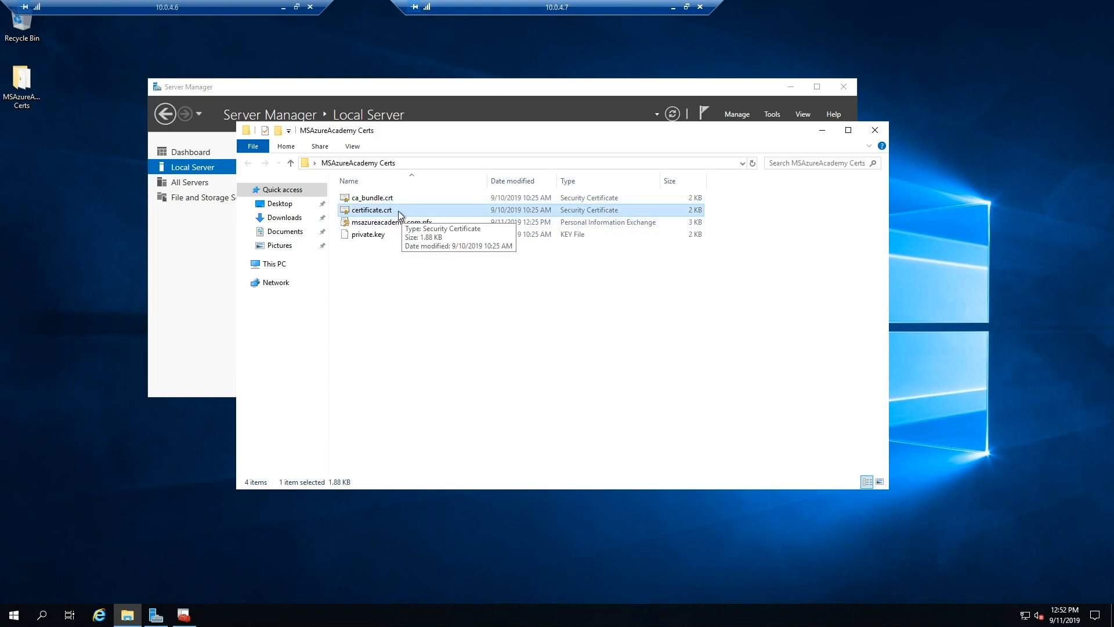
{"action": "left_click", "coordinate": [408, 223]}
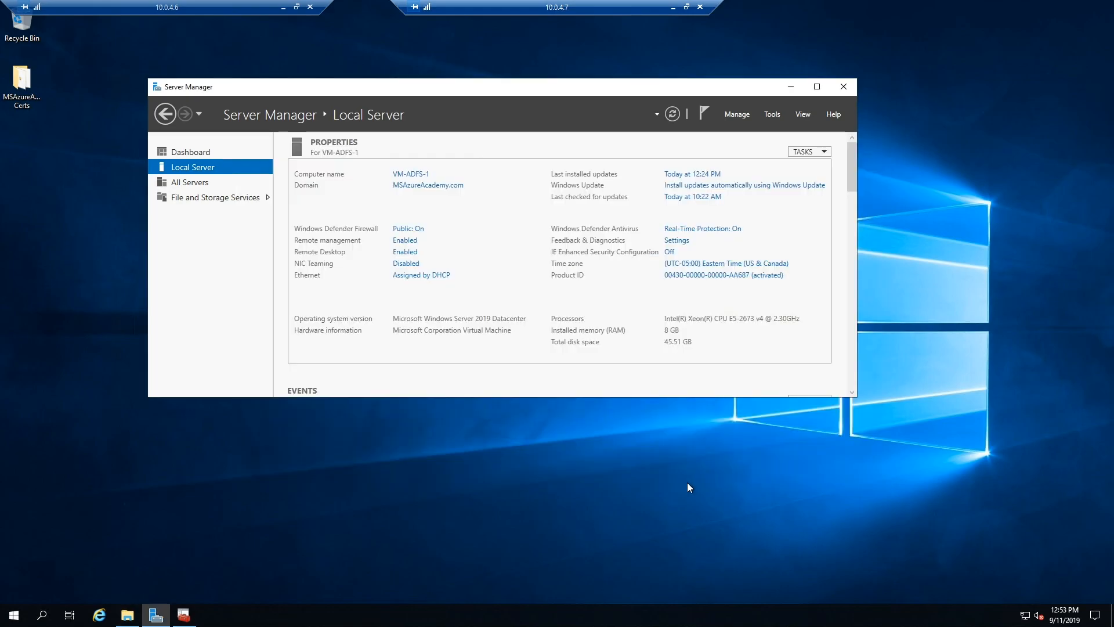
- Start adding roles and features to VM-ADFS-1 and select the Active Directory Federation Services role
{"action": "left_click", "coordinate": [741, 113]}
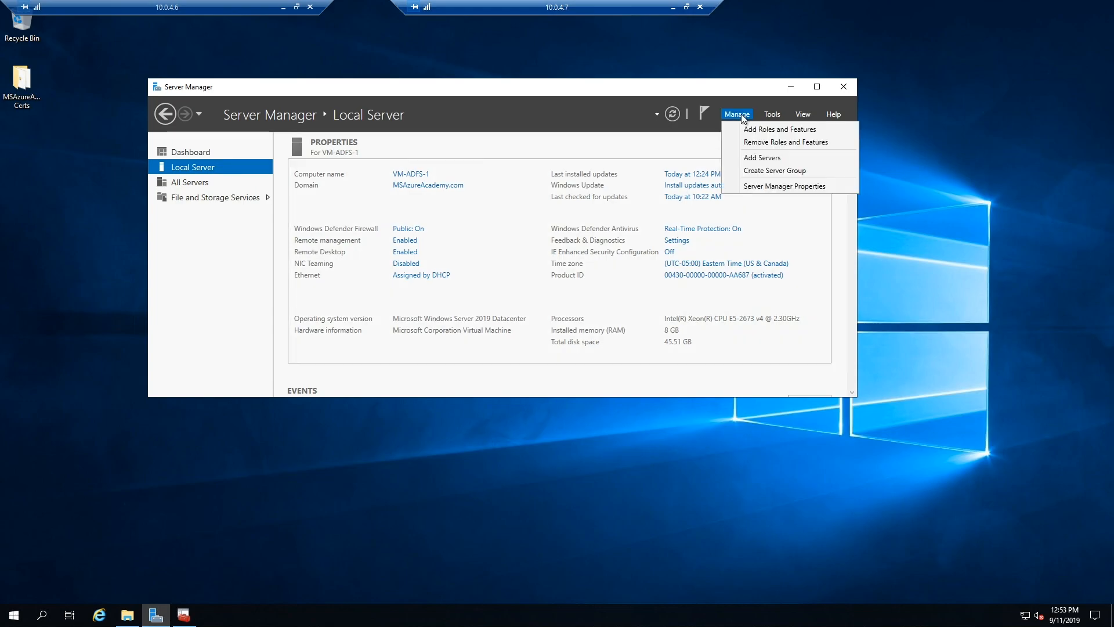
{"action": "left_click", "coordinate": [758, 128]}
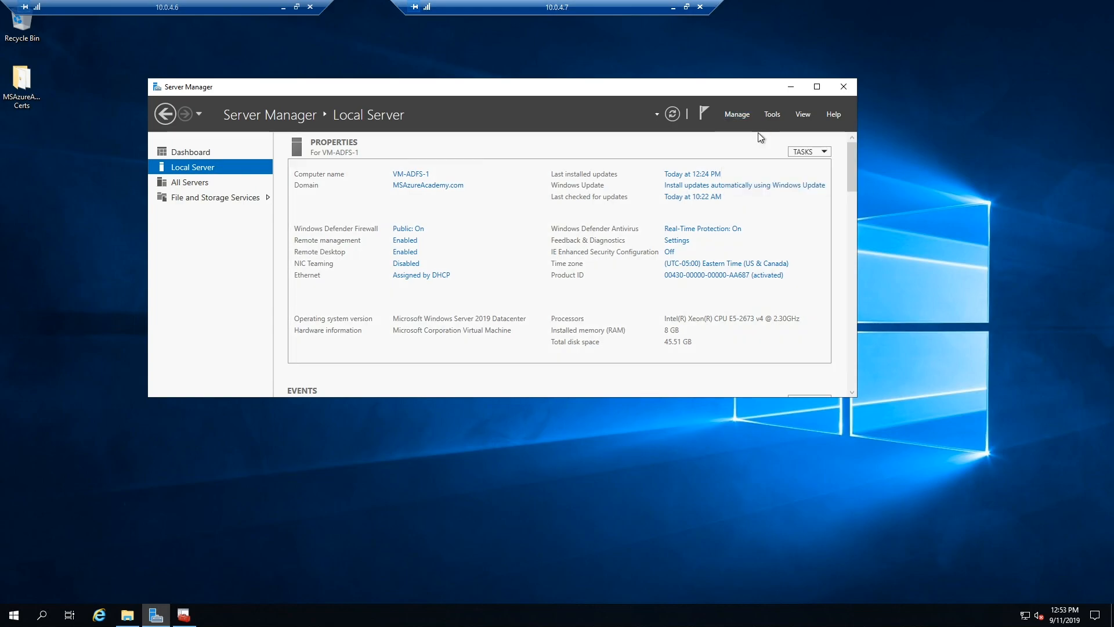
{"action": "left_click", "coordinate": [343, 342]}
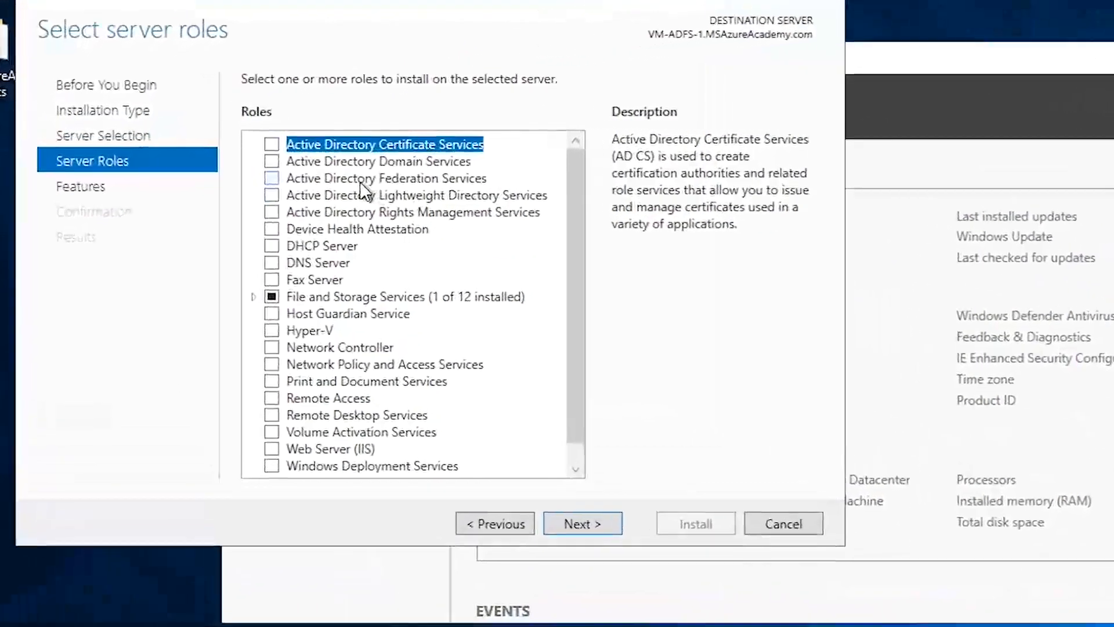
{"action": "left_click", "coordinate": [191, 154]}
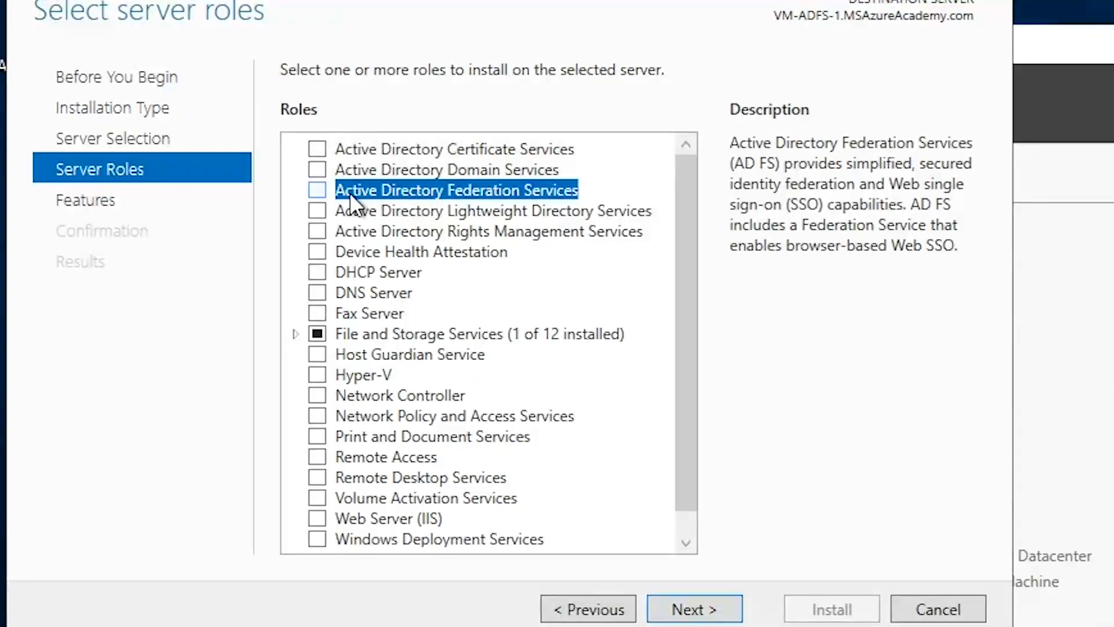
{"action": "left_click", "coordinate": [318, 193]}
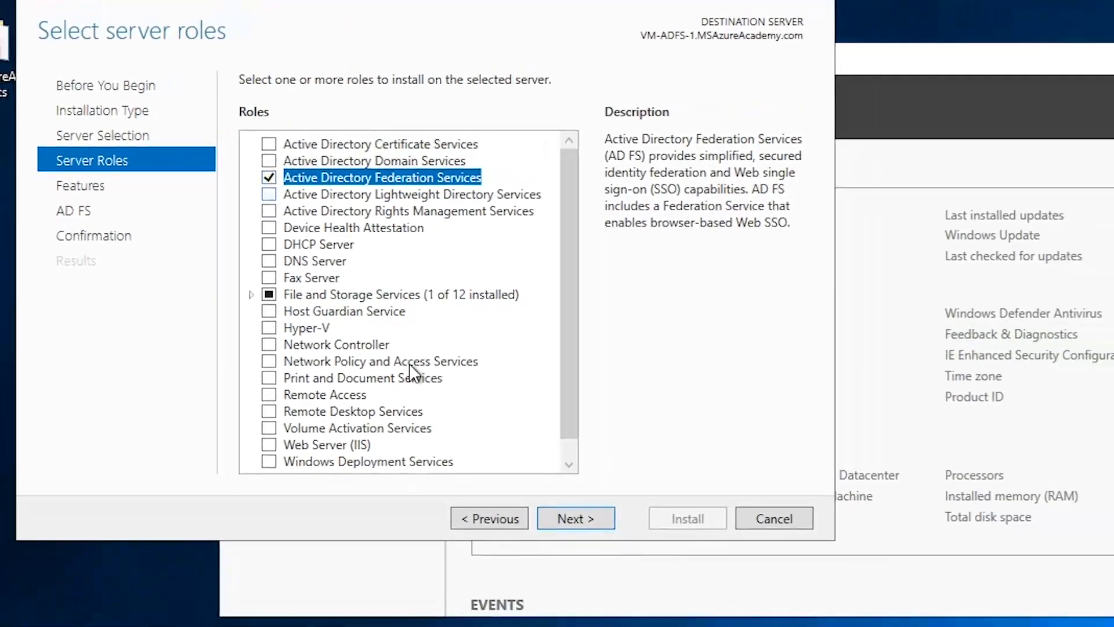
- Leave the default features as they are and install the selected Active Directory Federation Services role
{"action": "left_click", "coordinate": [579, 521]}
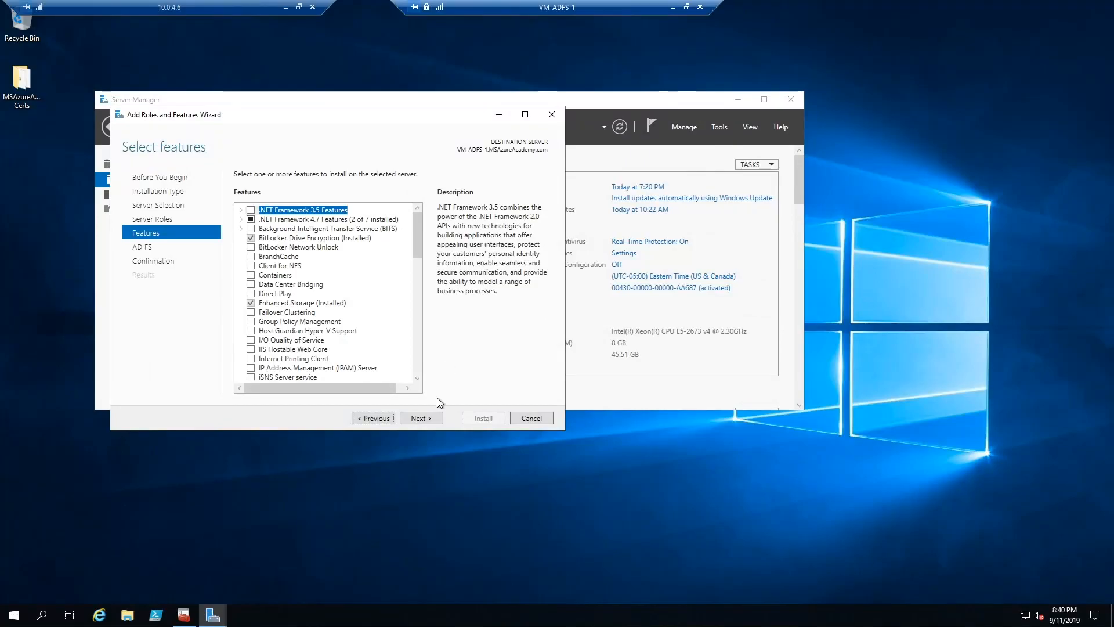
{"action": "left_click", "coordinate": [428, 421]}
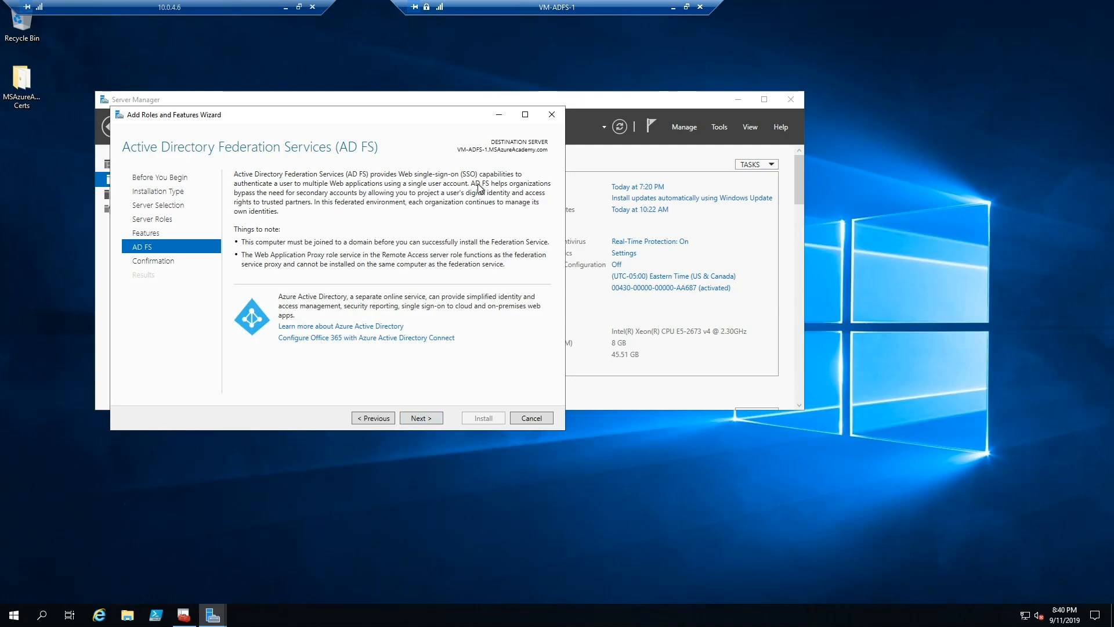
{"action": "left_click", "coordinate": [423, 419]}
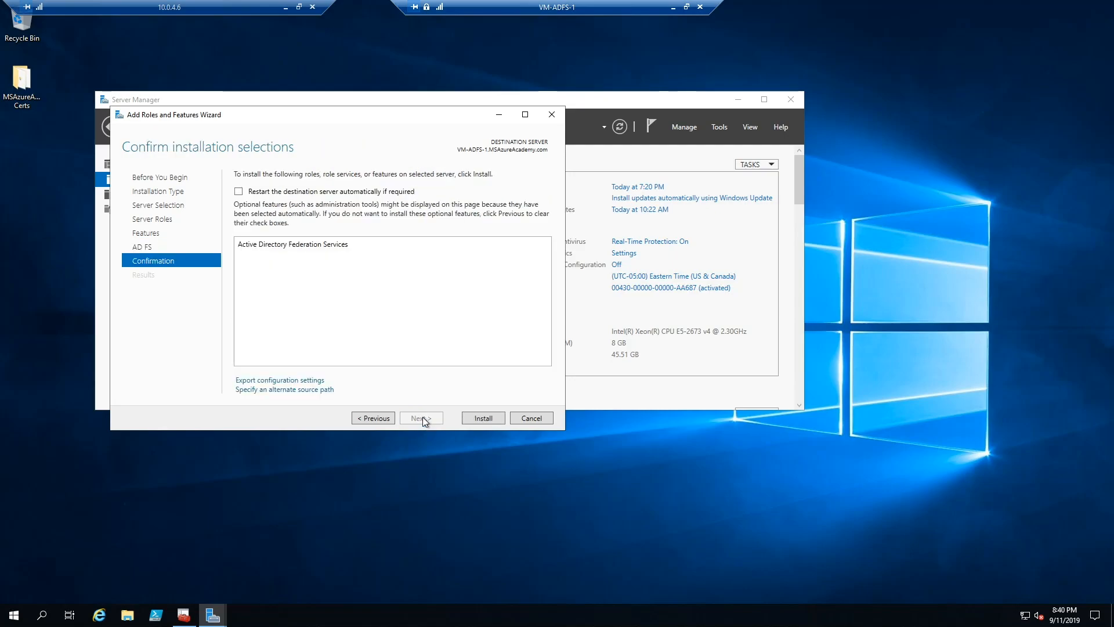
{"action": "left_click", "coordinate": [484, 420]}
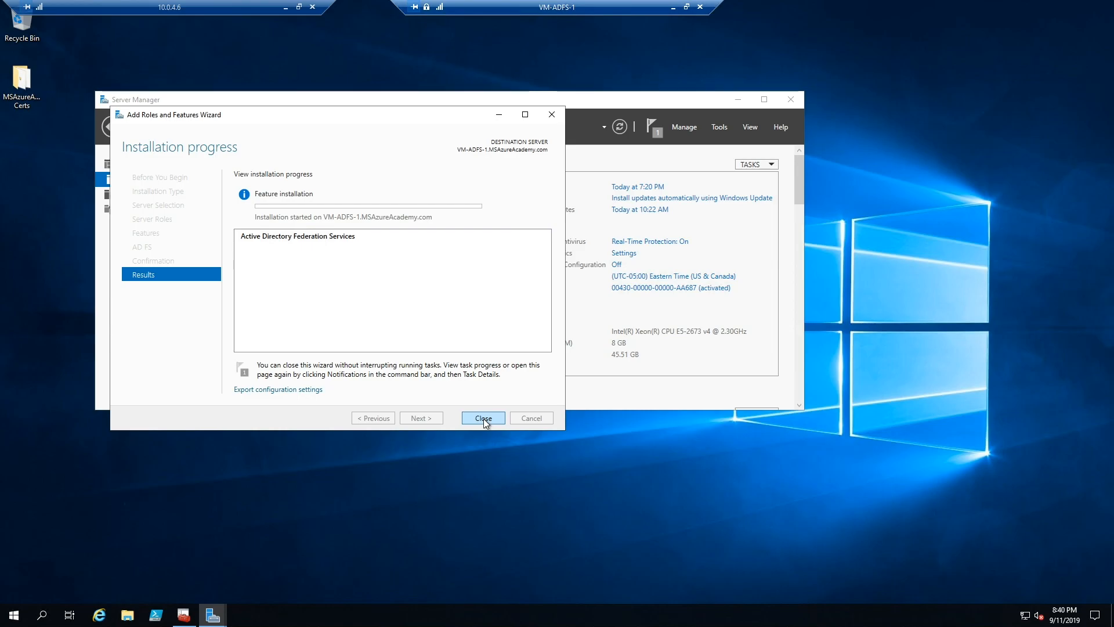
- Examine the subject alternative names and certification path of the msazureacademy.com certificate in the local computer's Personal store
{"action": "left_click", "coordinate": [183, 615]}
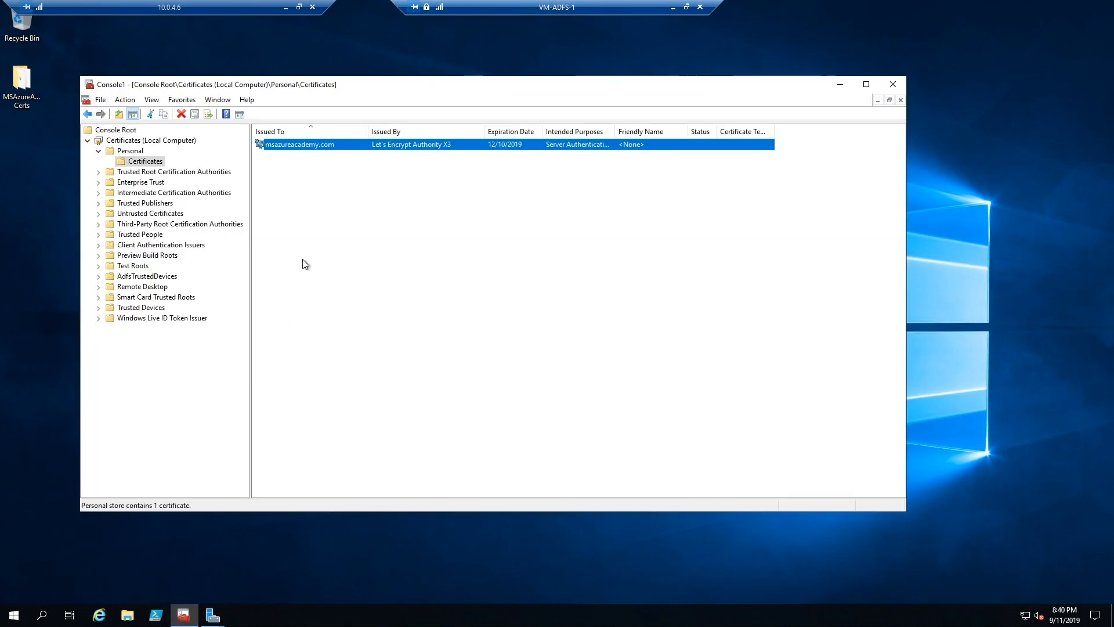
{"action": "double_click", "coordinate": [302, 144]}
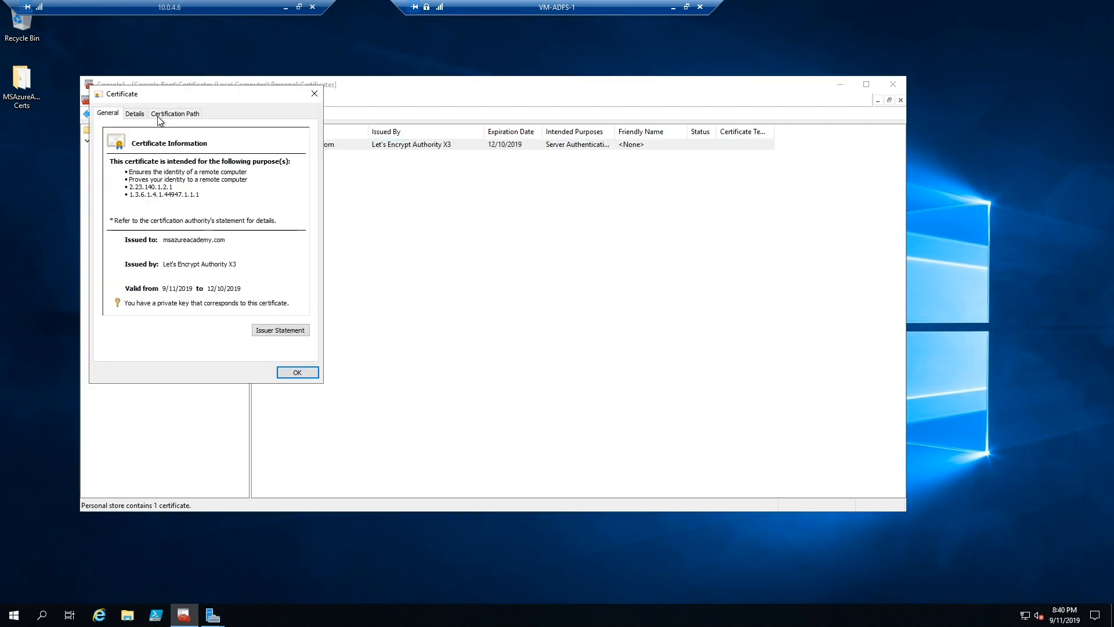
{"action": "left_click", "coordinate": [135, 113]}
{"action": "left_click_drag", "start_coordinate": [300, 174], "coordinate": [302, 219]}
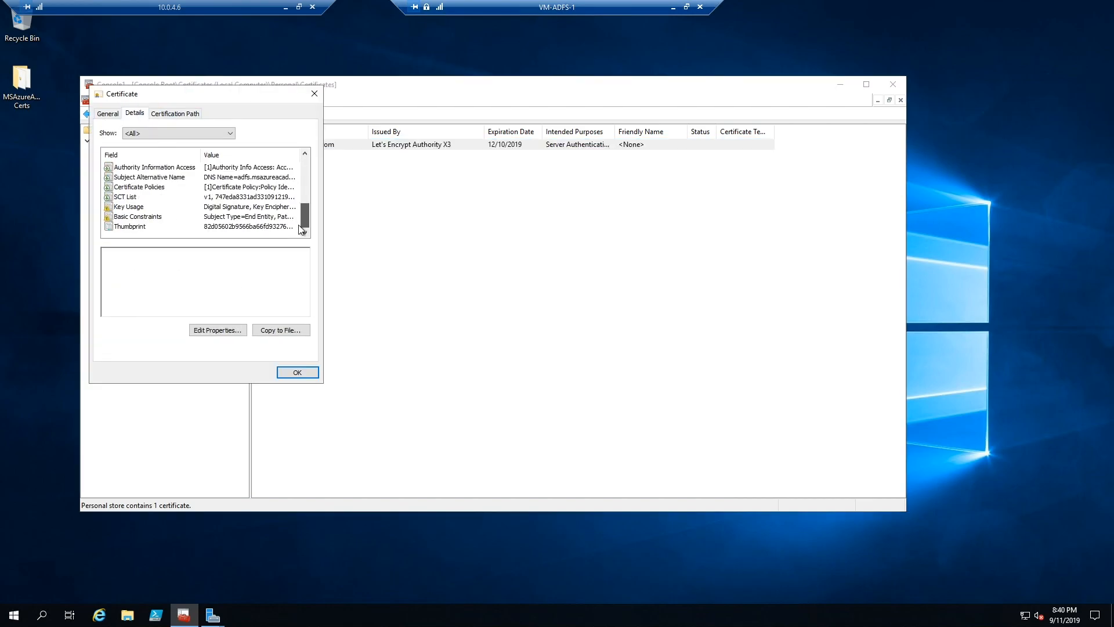
{"action": "left_click", "coordinate": [148, 177]}
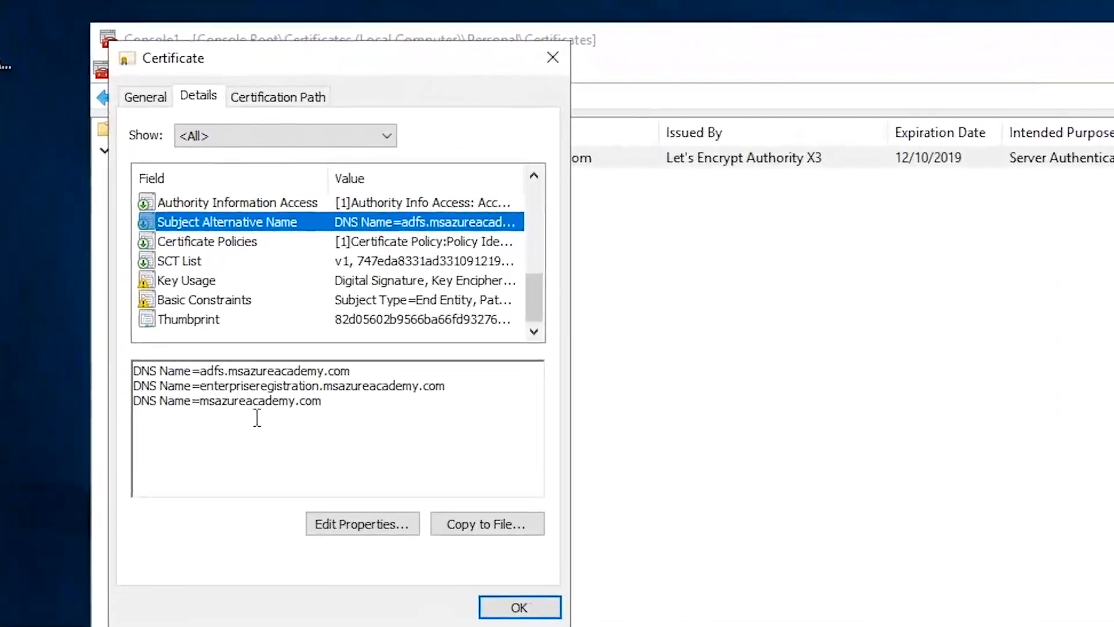
{"action": "left_click_drag", "start_coordinate": [180, 360], "coordinate": [291, 356]}
{"action": "left_click_drag", "start_coordinate": [365, 432], "coordinate": [378, 440]}
{"action": "left_click", "coordinate": [394, 451]}
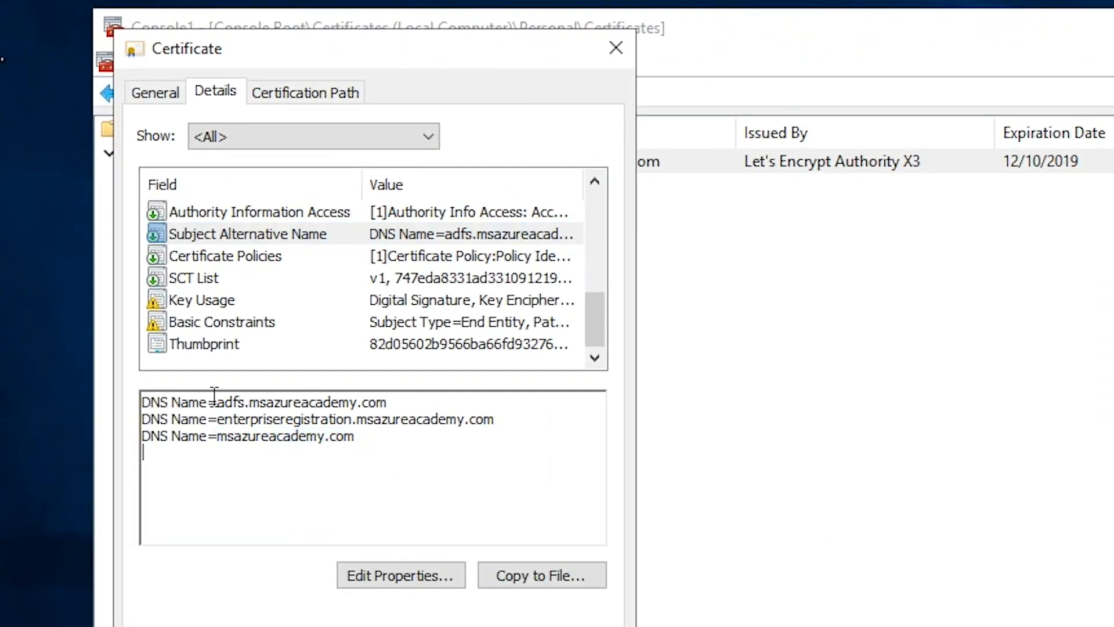
{"action": "left_click_drag", "start_coordinate": [215, 402], "coordinate": [464, 391]}
{"action": "left_click", "coordinate": [284, 446]}
{"action": "left_click", "coordinate": [307, 94]}
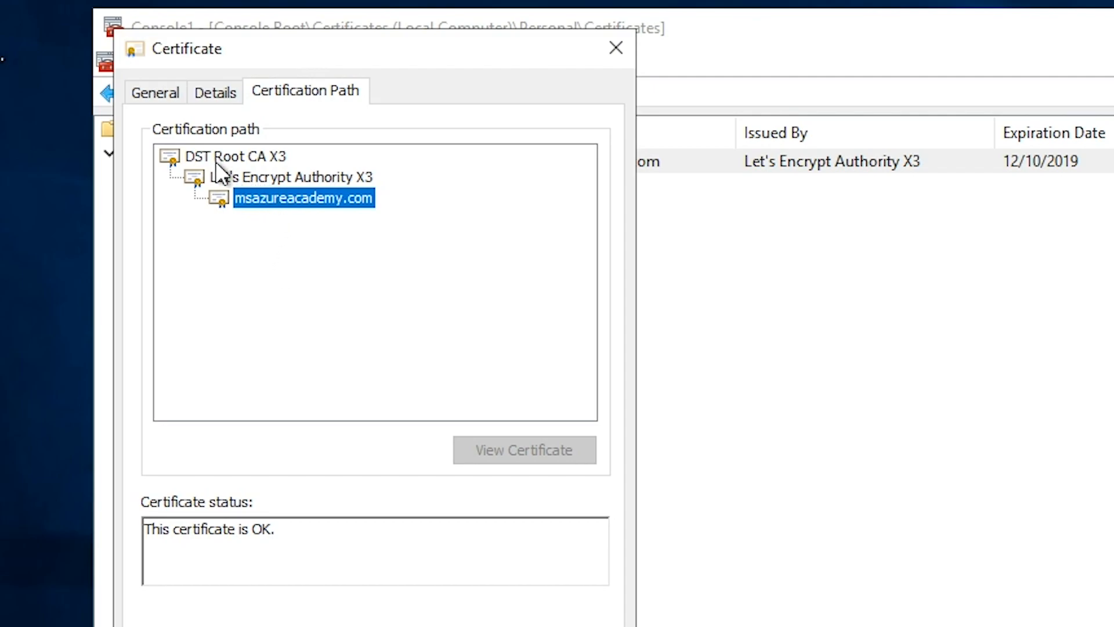
{"action": "left_click", "coordinate": [505, 594]}
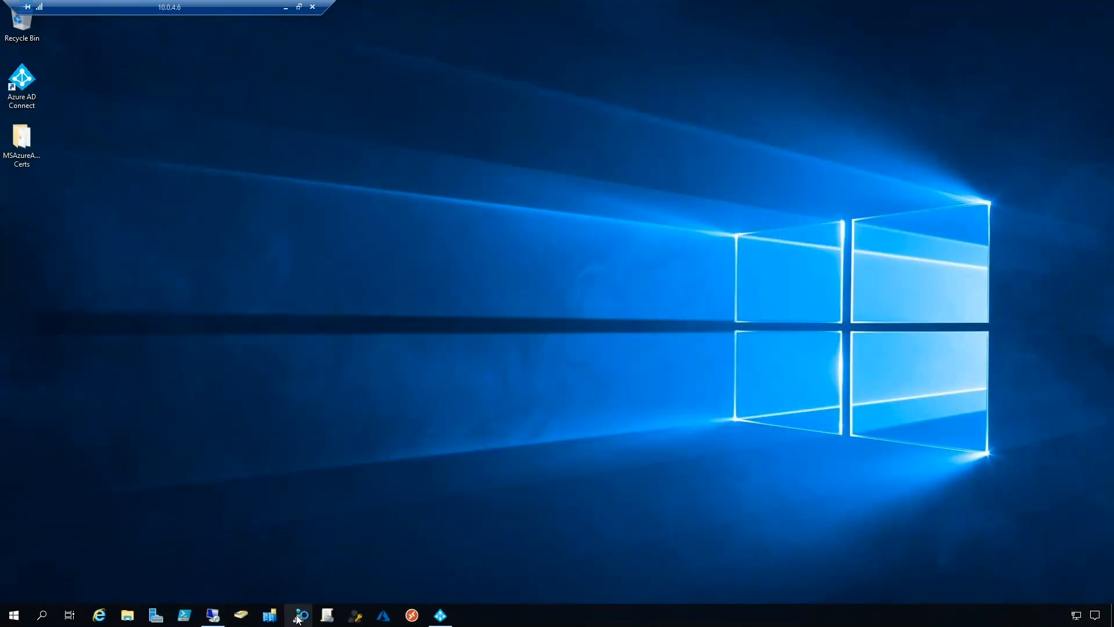
- In DNS Manager on the domain controller, look up the ADFS host record in the MSAzureAcademy.com forward lookup zone
{"action": "left_click", "coordinate": [298, 615]}
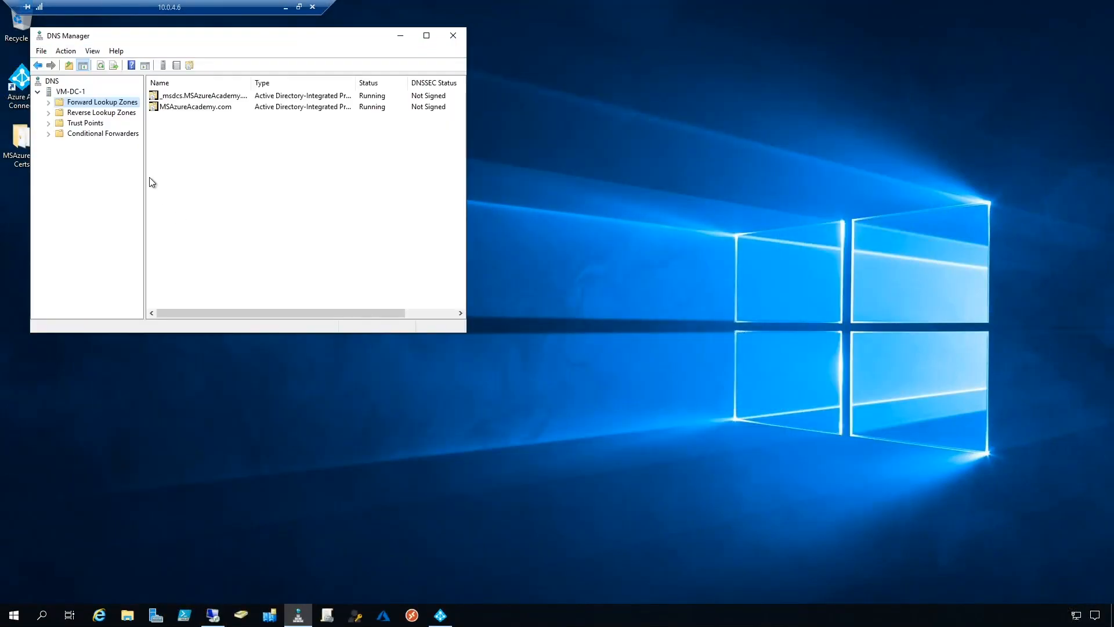
{"action": "double_click", "coordinate": [175, 108]}
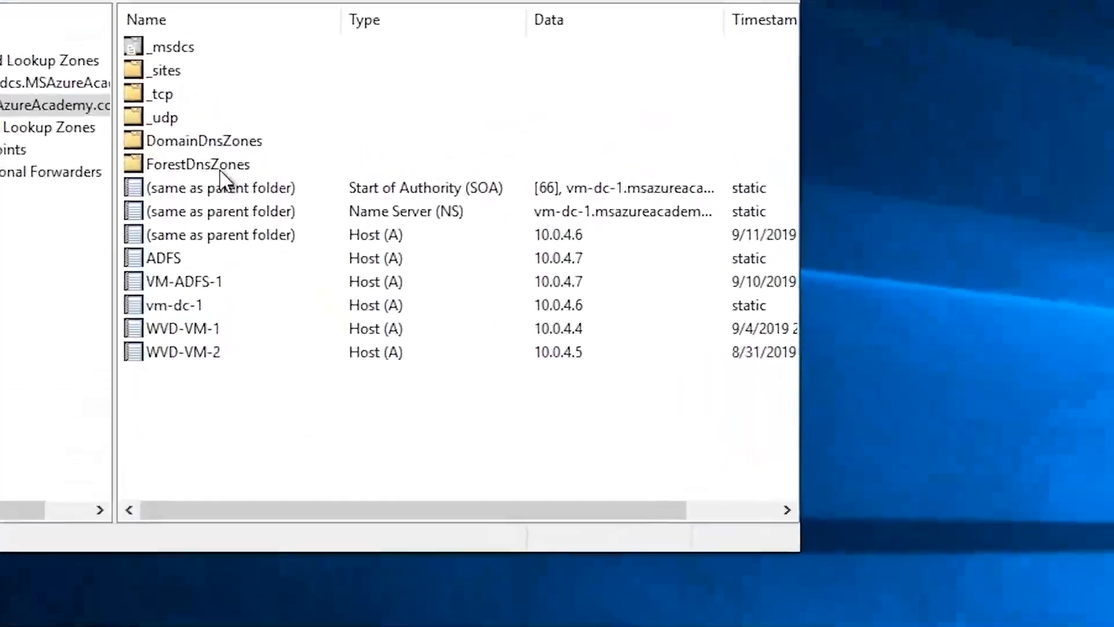
{"action": "left_click", "coordinate": [157, 260]}
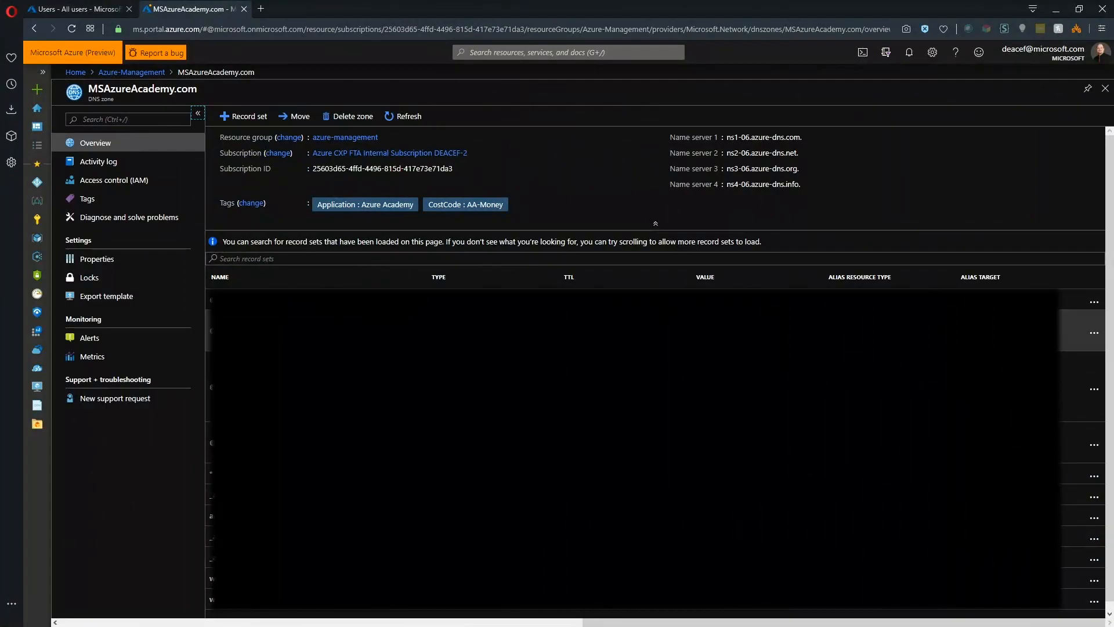
- Add an A alias record set named "adfs." to the MSAzureAcademy.com zone in Azure, pointing to VM-ADFS-1-PIP with a TTL of 1 hour
{"action": "left_click", "coordinate": [261, 117]}
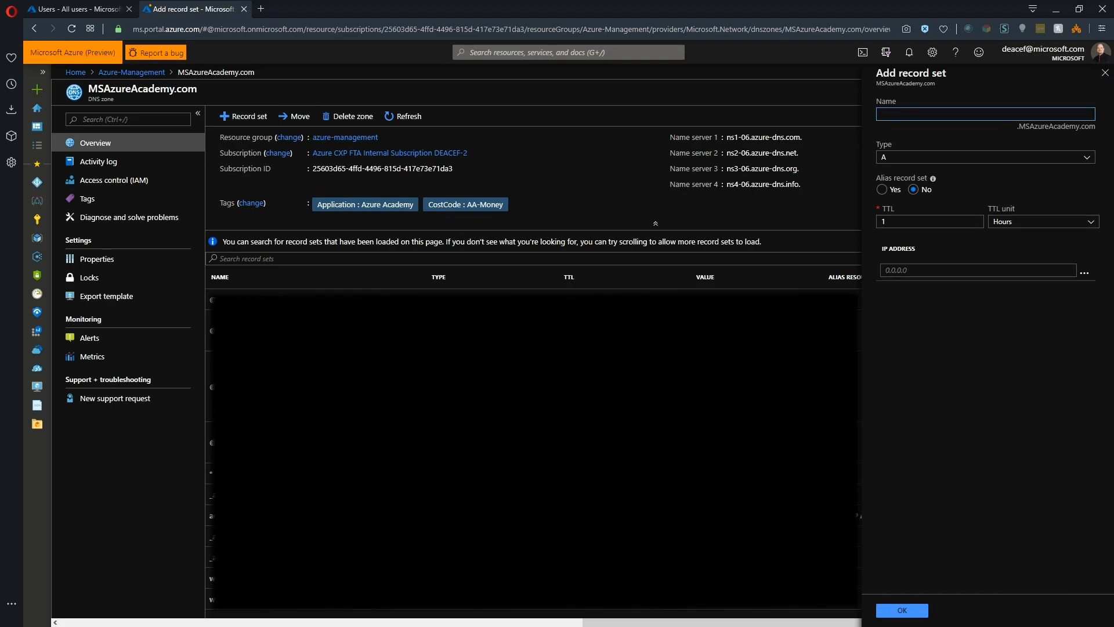
{"action": "type", "text": "adfs."}
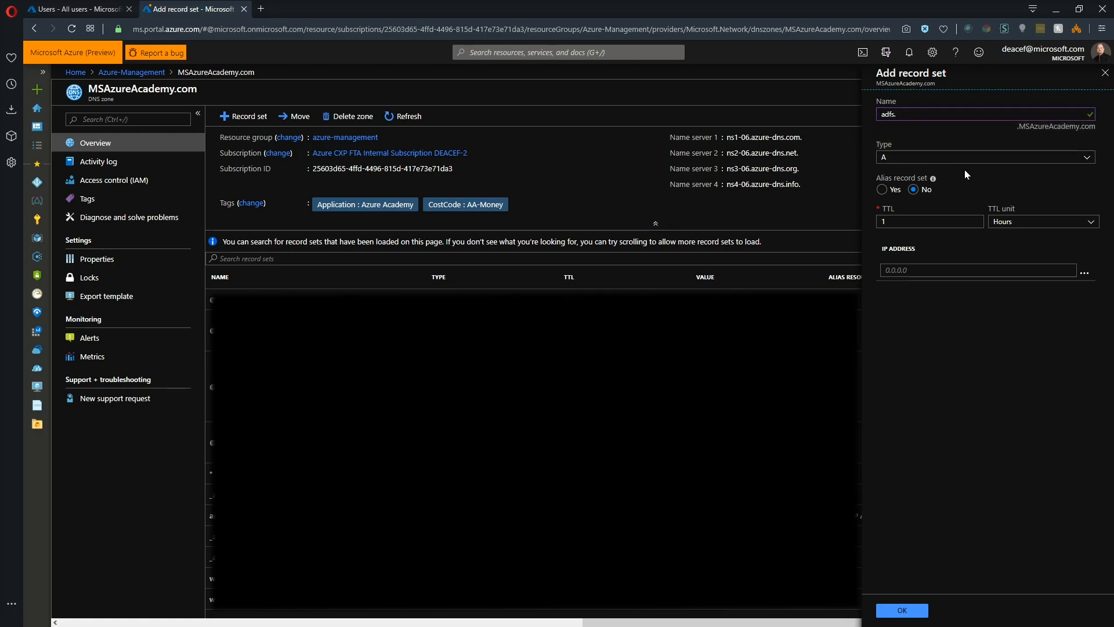
{"action": "left_click", "coordinate": [882, 189]}
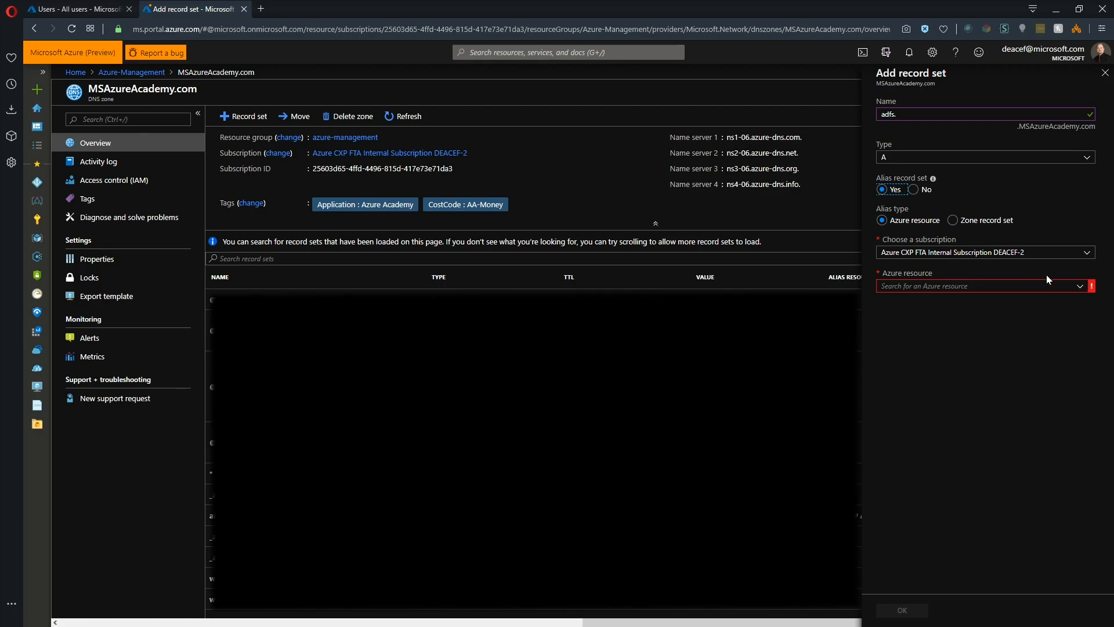
{"action": "left_click", "coordinate": [992, 286]}
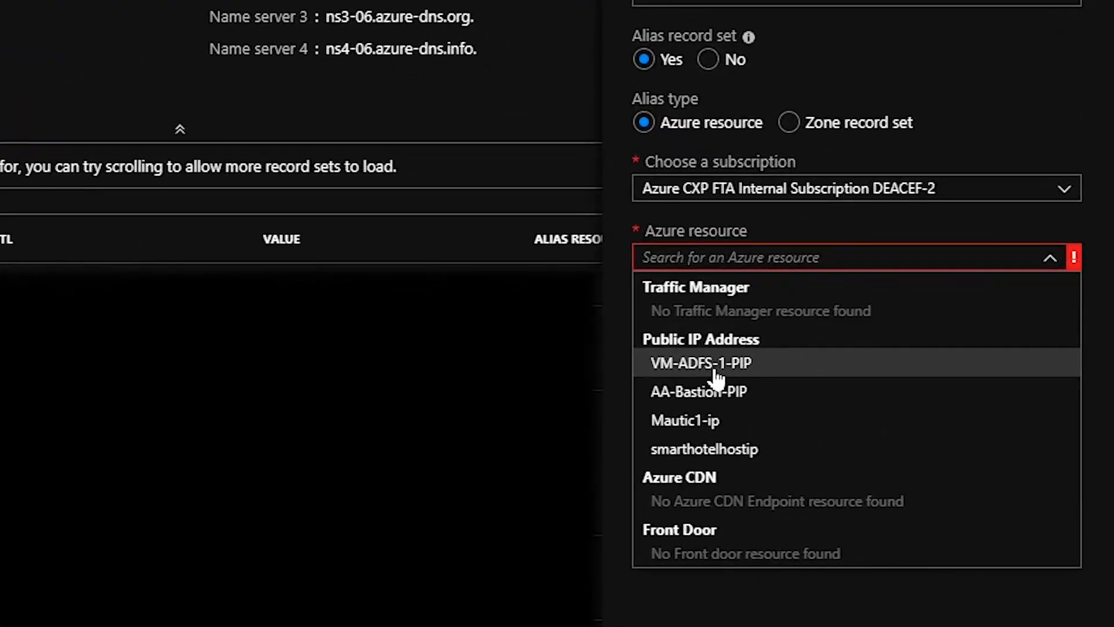
{"action": "left_click", "coordinate": [735, 373]}
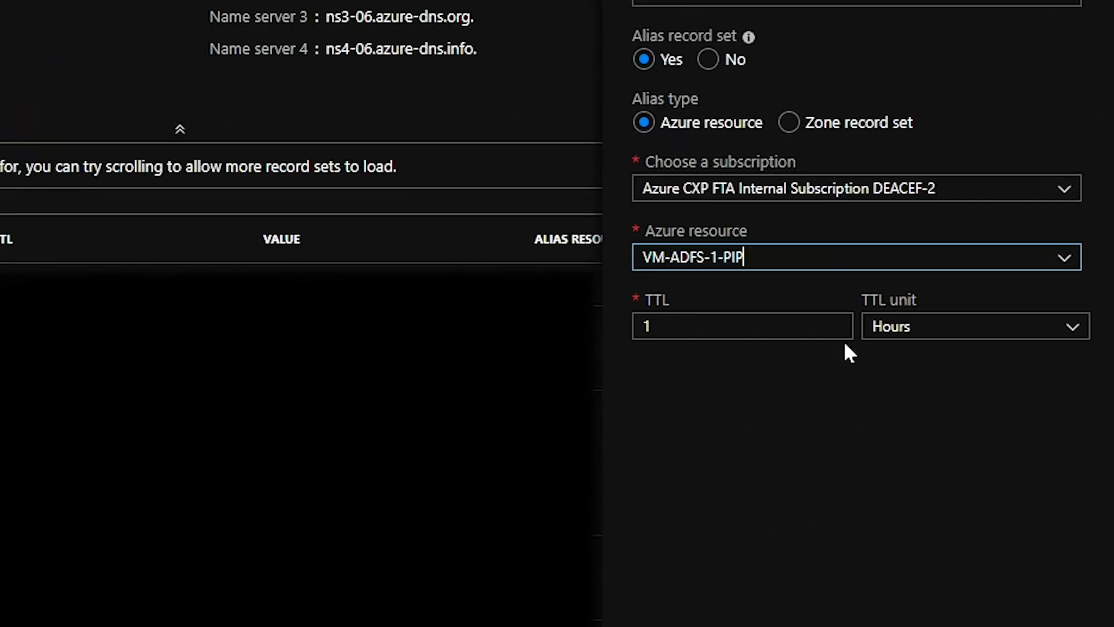
{"action": "left_click", "coordinate": [902, 328]}
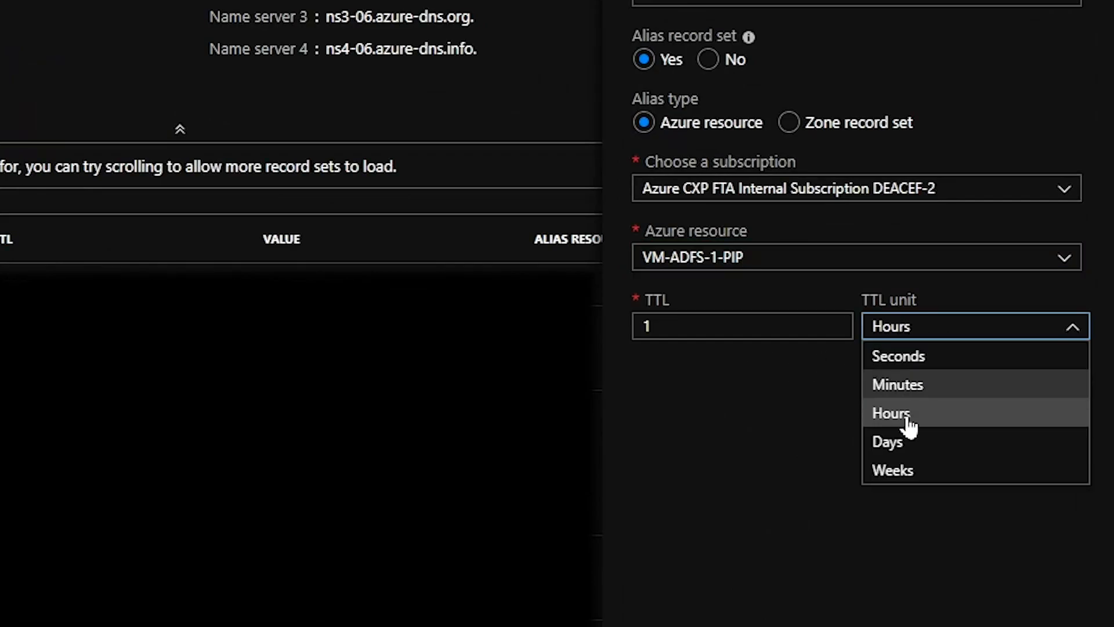
{"action": "left_click", "coordinate": [902, 499]}
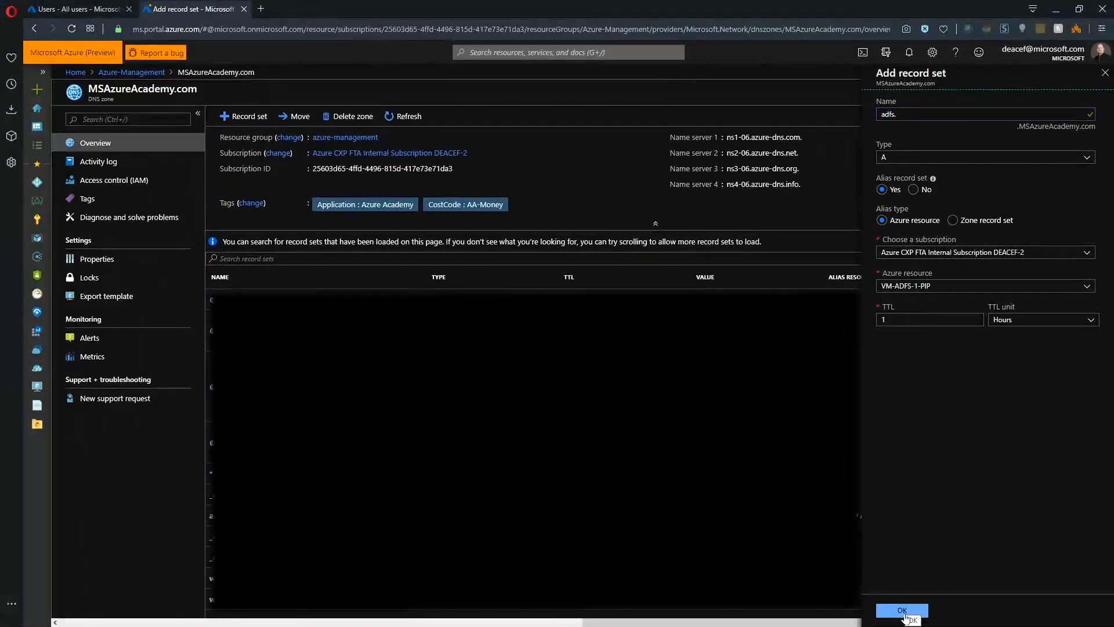
{"action": "left_click", "coordinate": [903, 604]}
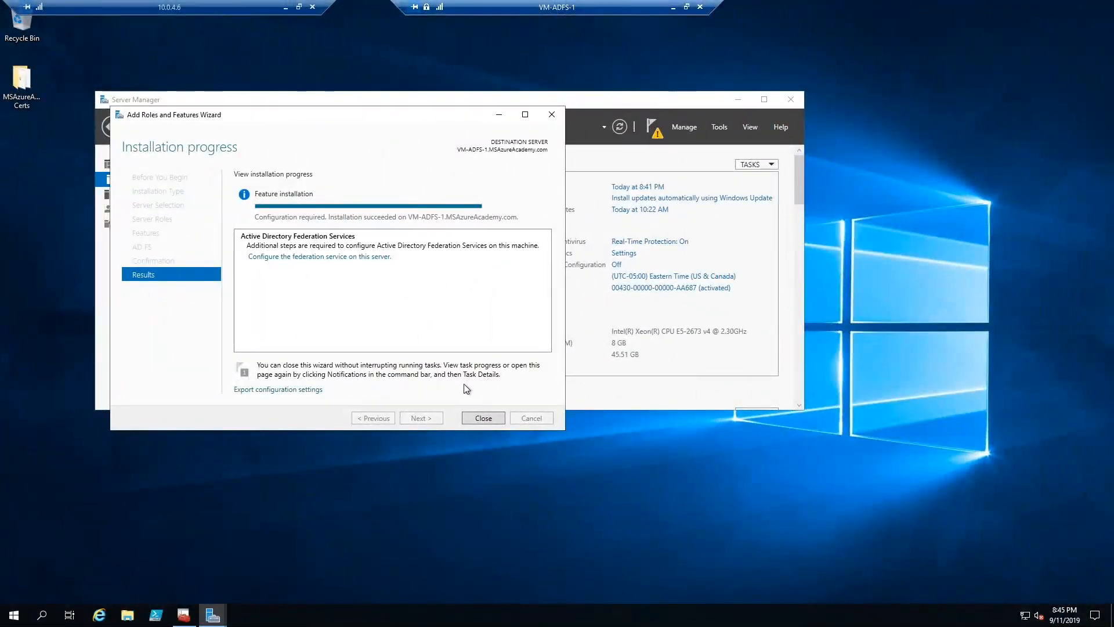
- On VM-ADFS-1, start configuring the first federation server in a farm and proceed with the current domain account to the service properties
{"action": "left_click", "coordinate": [490, 419]}
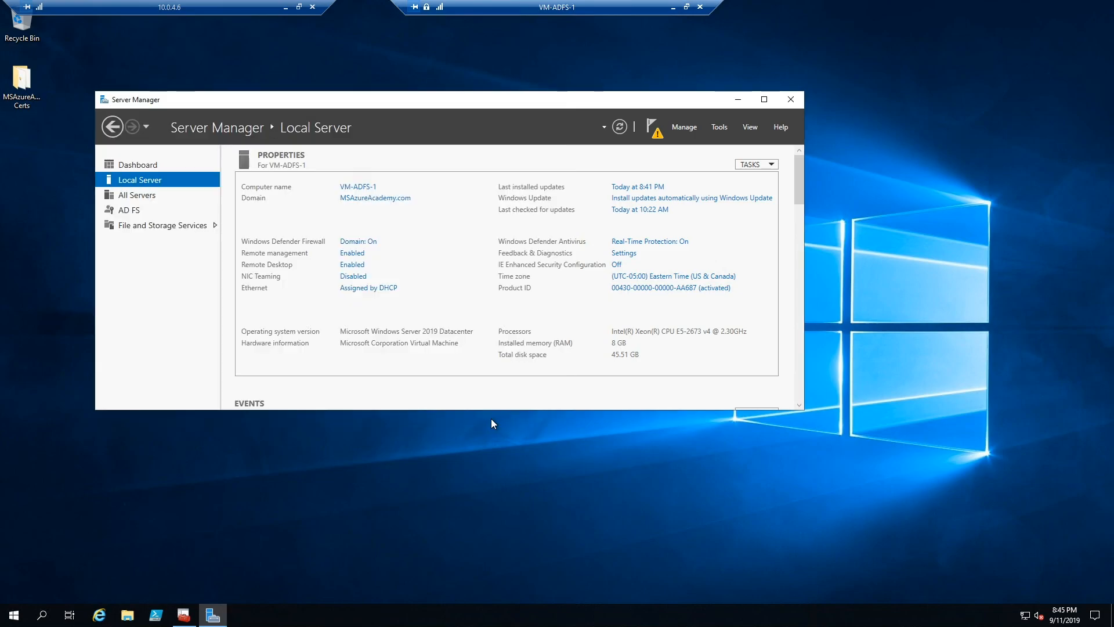
{"action": "left_click", "coordinate": [653, 126]}
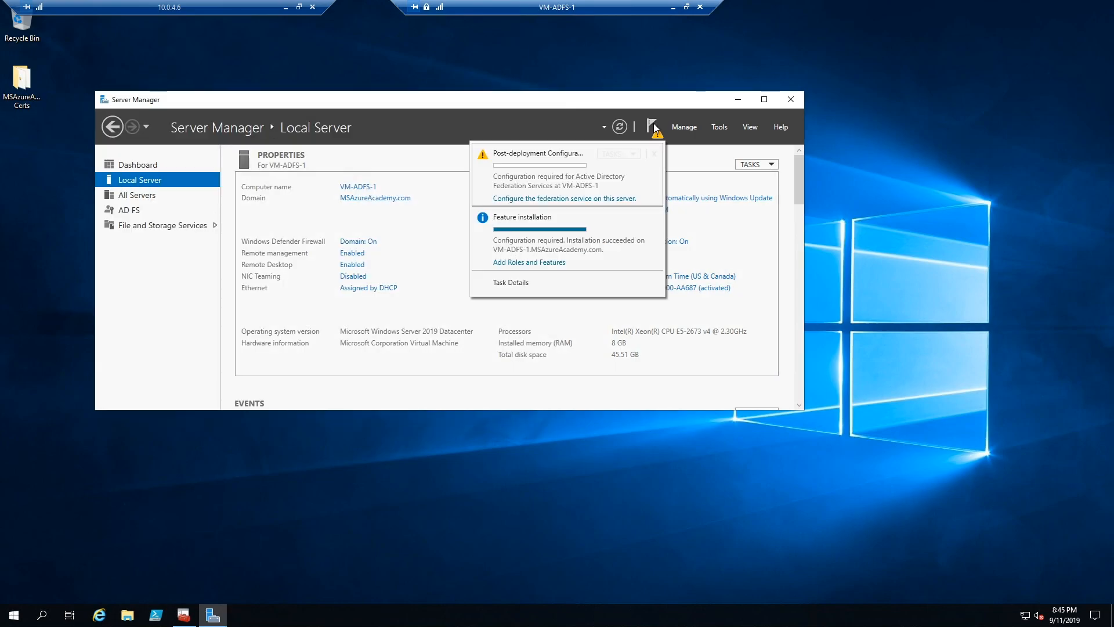
{"action": "left_click", "coordinate": [589, 199]}
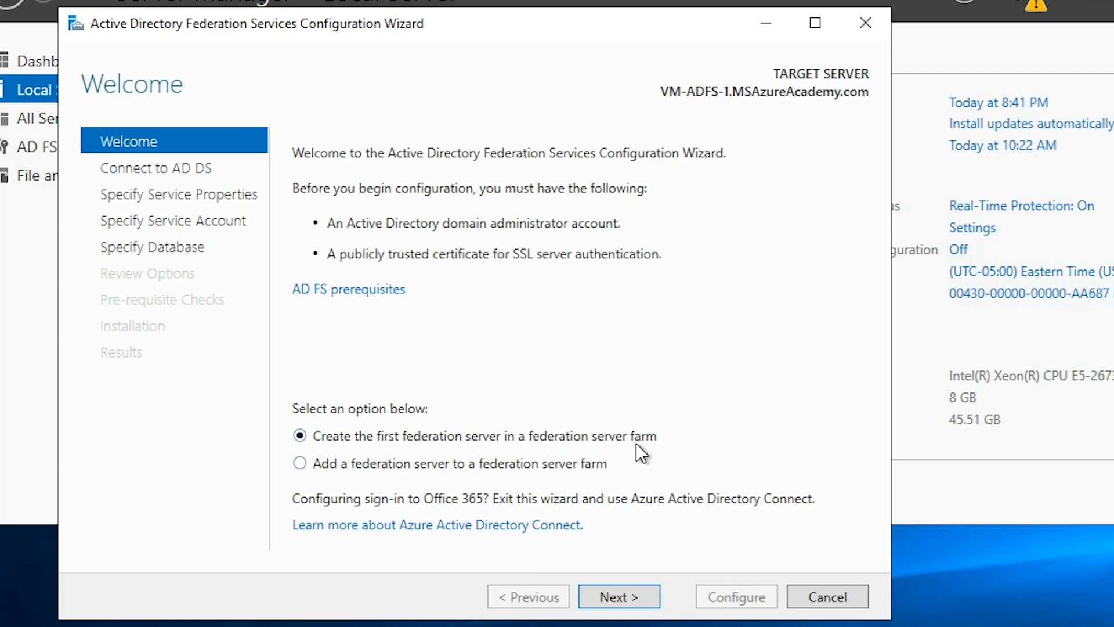
{"action": "left_click", "coordinate": [619, 596]}
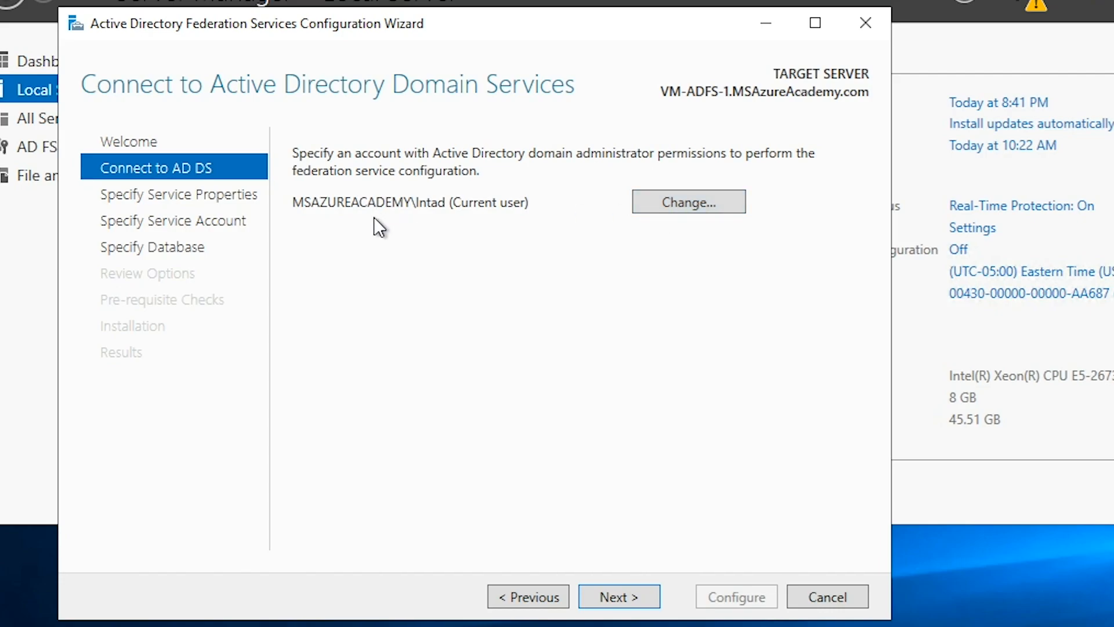
{"action": "left_click", "coordinate": [628, 594]}
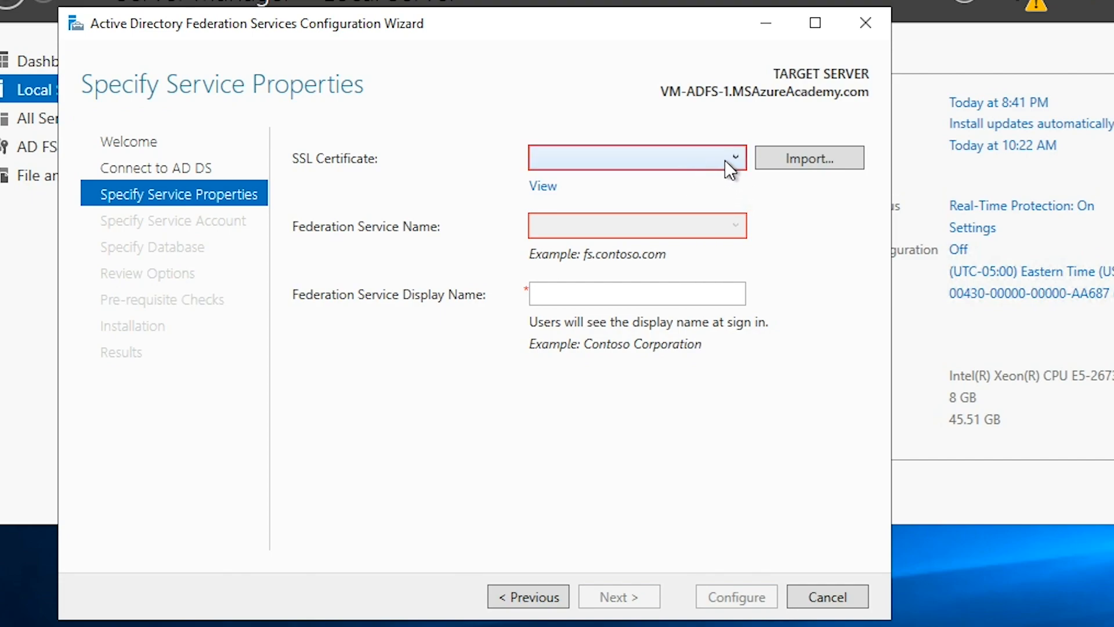
{"action": "left_click", "coordinate": [807, 158]}
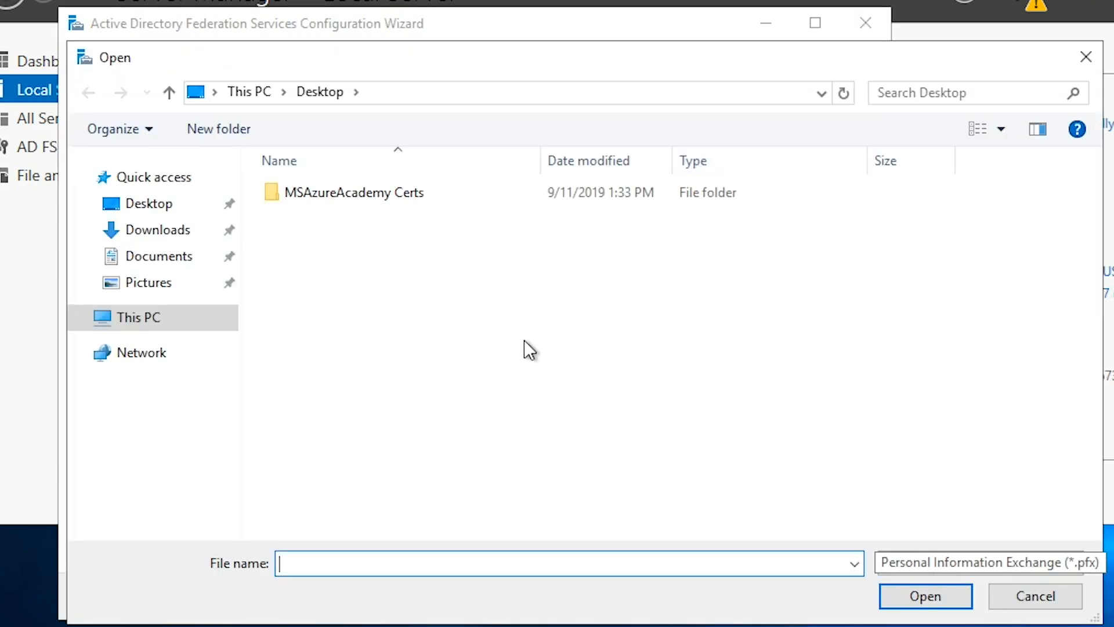
{"action": "double_click", "coordinate": [342, 197]}
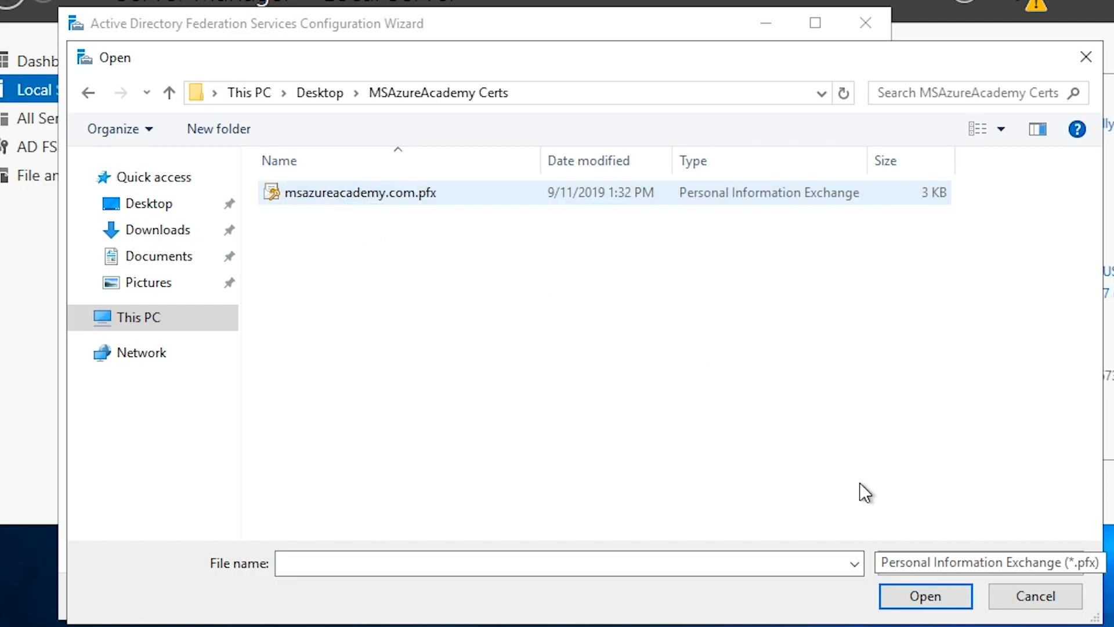
{"action": "left_click", "coordinate": [1044, 602]}
- Use the msazureacademy.com SSL certificate, set the federation service name and display name to adfs.msazureacademy.com, and proceed to the service account
{"action": "left_click", "coordinate": [734, 158]}
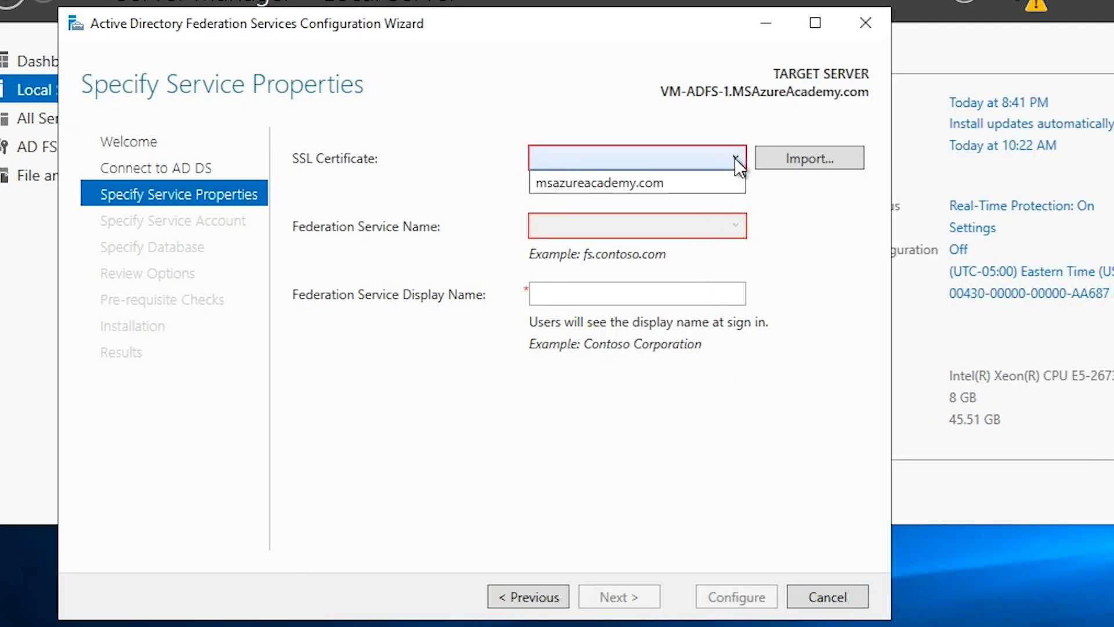
{"action": "left_click", "coordinate": [639, 184]}
{"action": "left_click", "coordinate": [734, 226]}
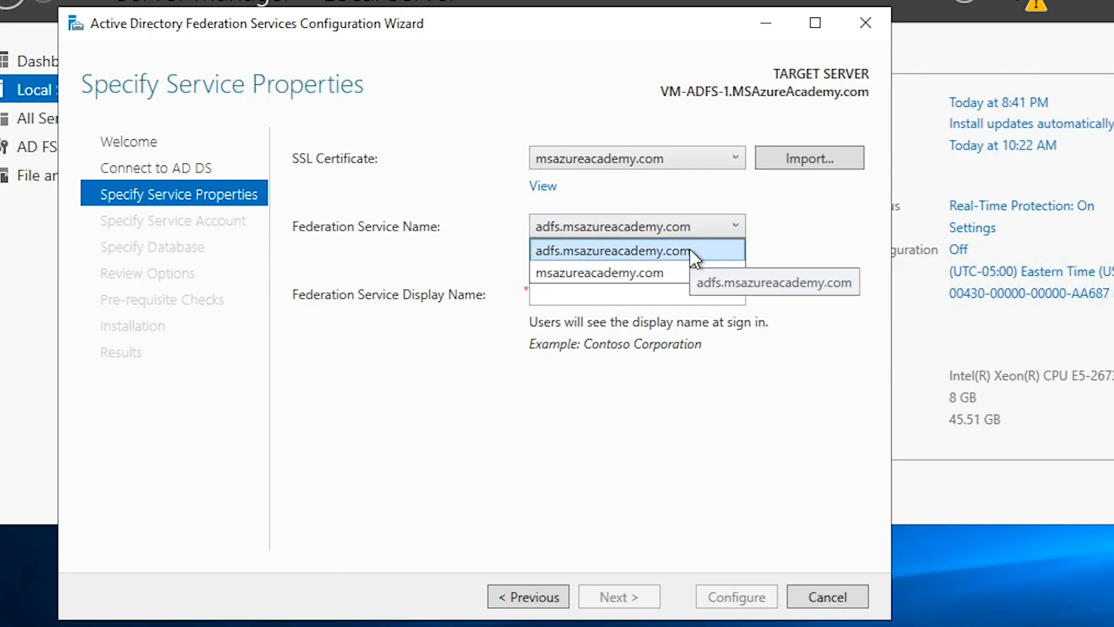
{"action": "left_click", "coordinate": [690, 250]}
{"action": "left_click", "coordinate": [671, 293]}
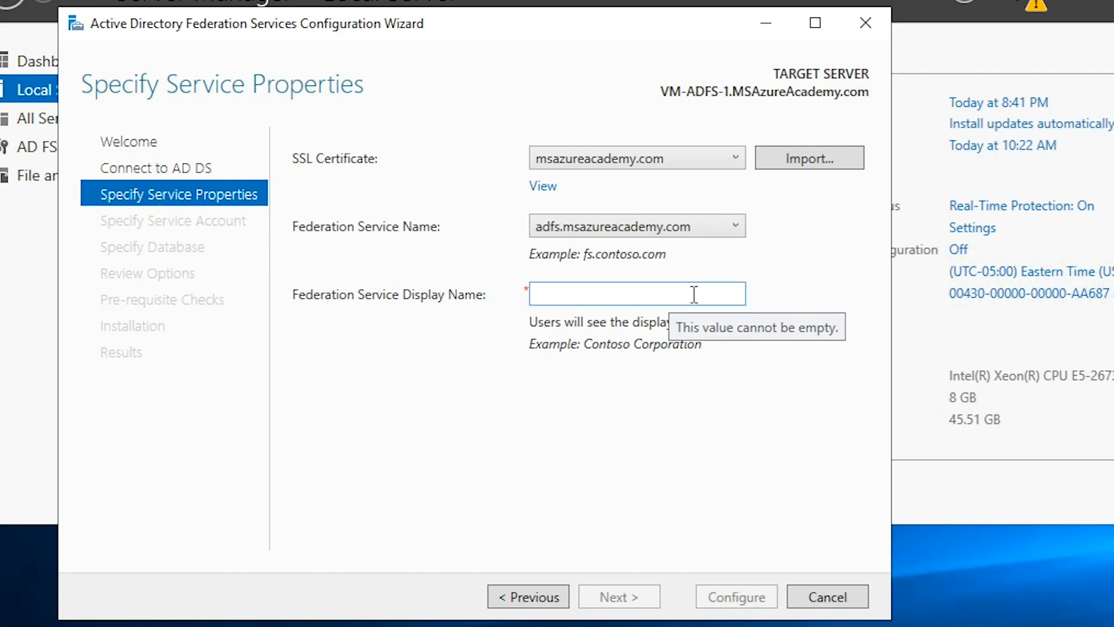
{"action": "type", "text": "adfs.msazureacademy.com"}
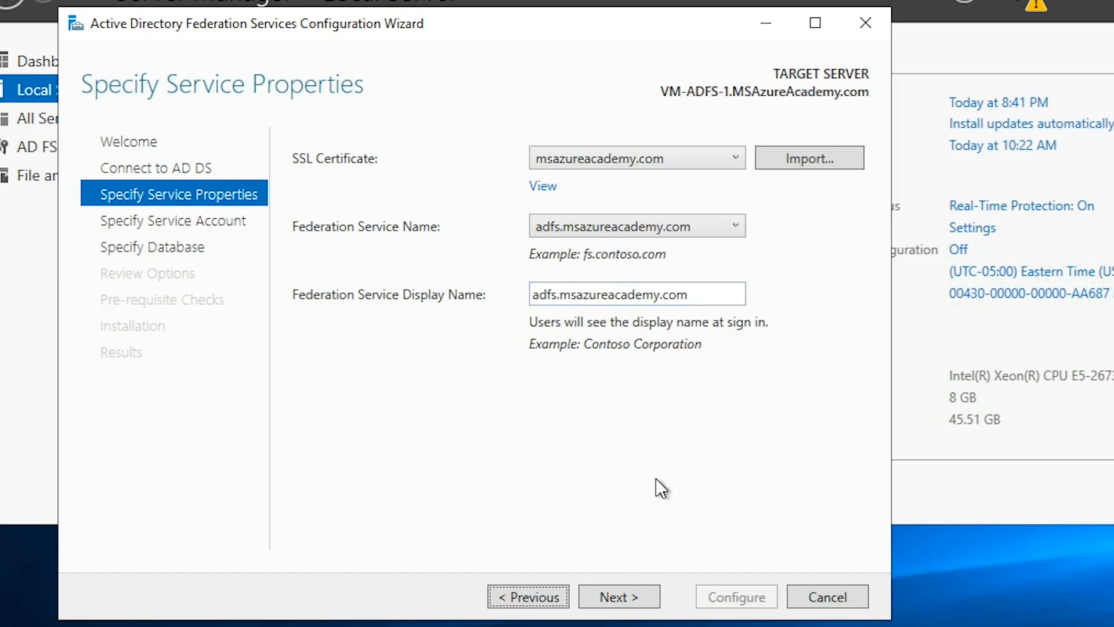
{"action": "left_click", "coordinate": [626, 594]}
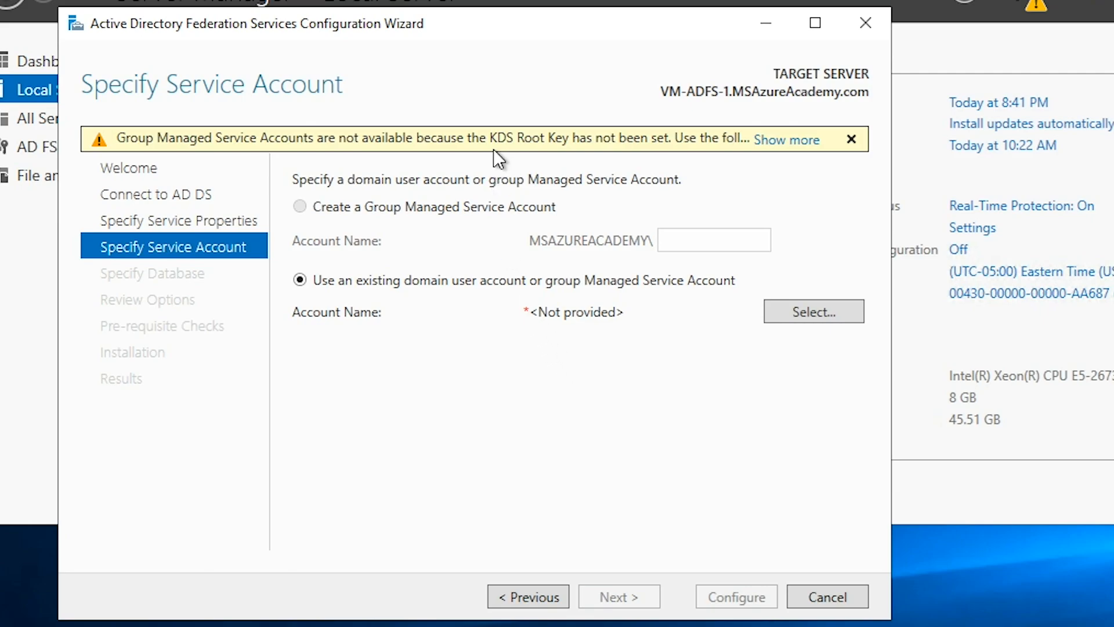
- Read the full KDS root key warning, select the existing ADFS_SVC domain account as service account, enter its account password, and proceed
{"action": "left_click", "coordinate": [801, 141]}
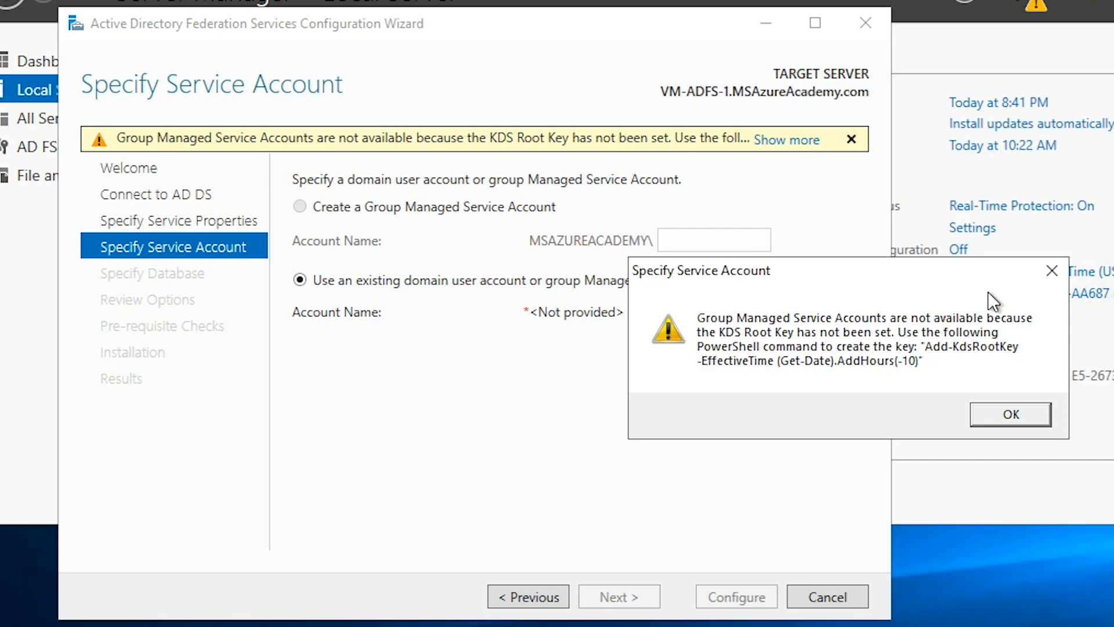
{"action": "left_click", "coordinate": [1010, 414]}
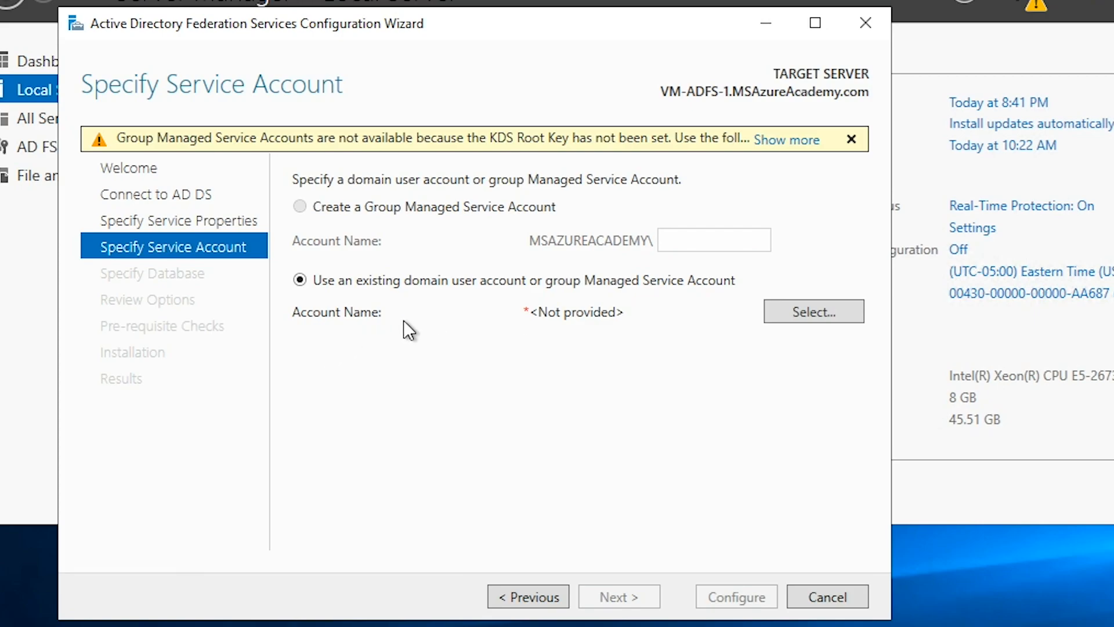
{"action": "left_click", "coordinate": [817, 315]}
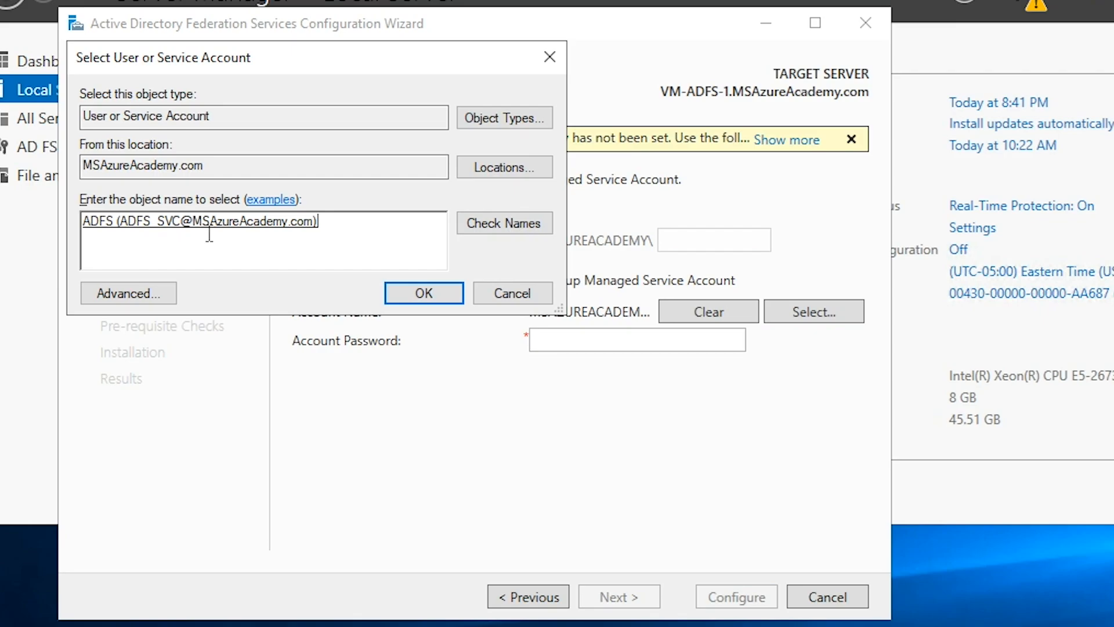
{"action": "left_click", "coordinate": [432, 291]}
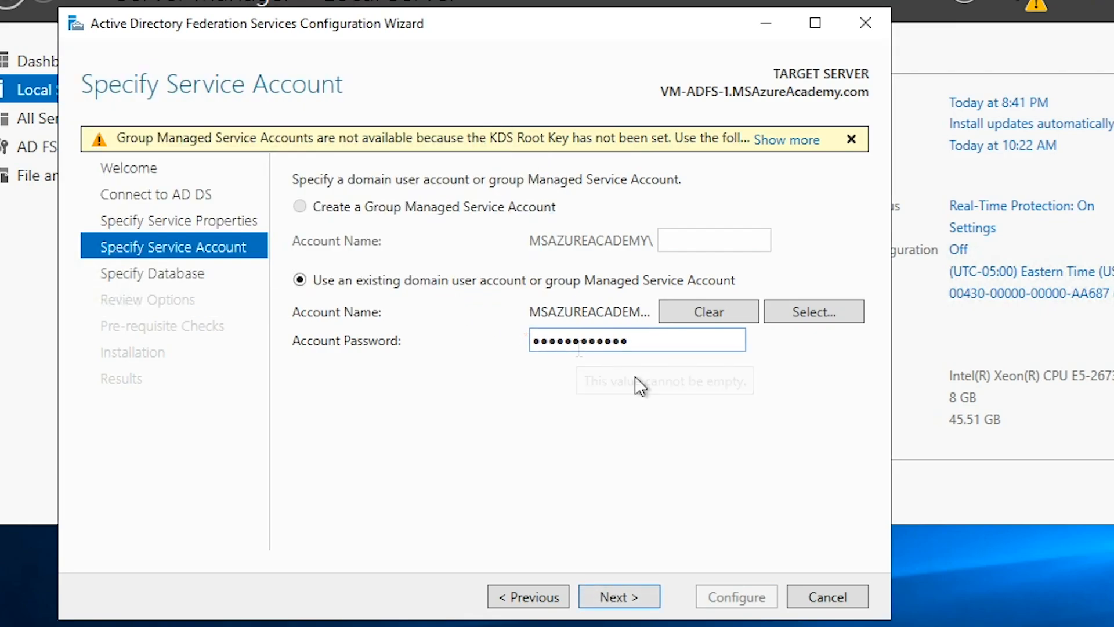
{"action": "left_click", "coordinate": [632, 596]}
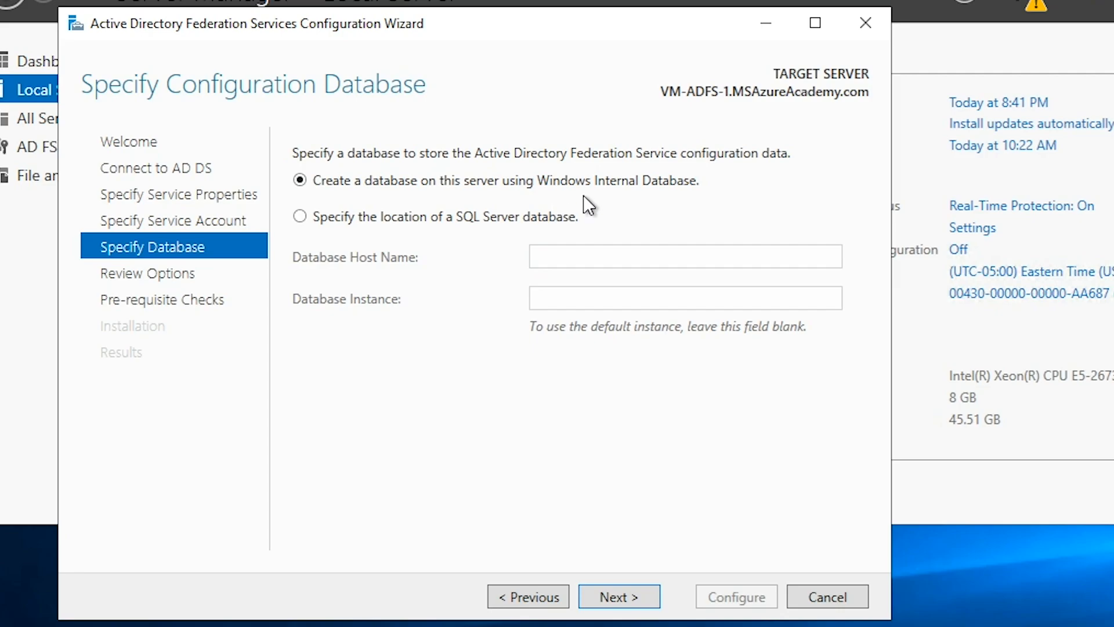
- Store the AD FS configuration in a Windows Internal Database on this server, run the configuration, and close the wizard
{"action": "left_click", "coordinate": [621, 592]}
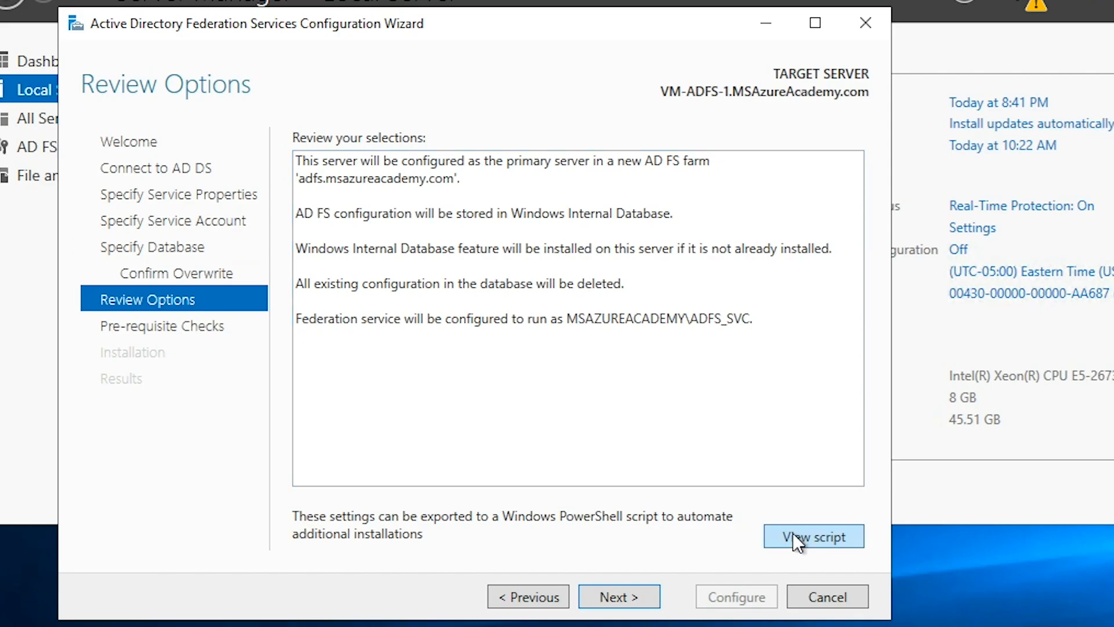
{"action": "left_click", "coordinate": [631, 594]}
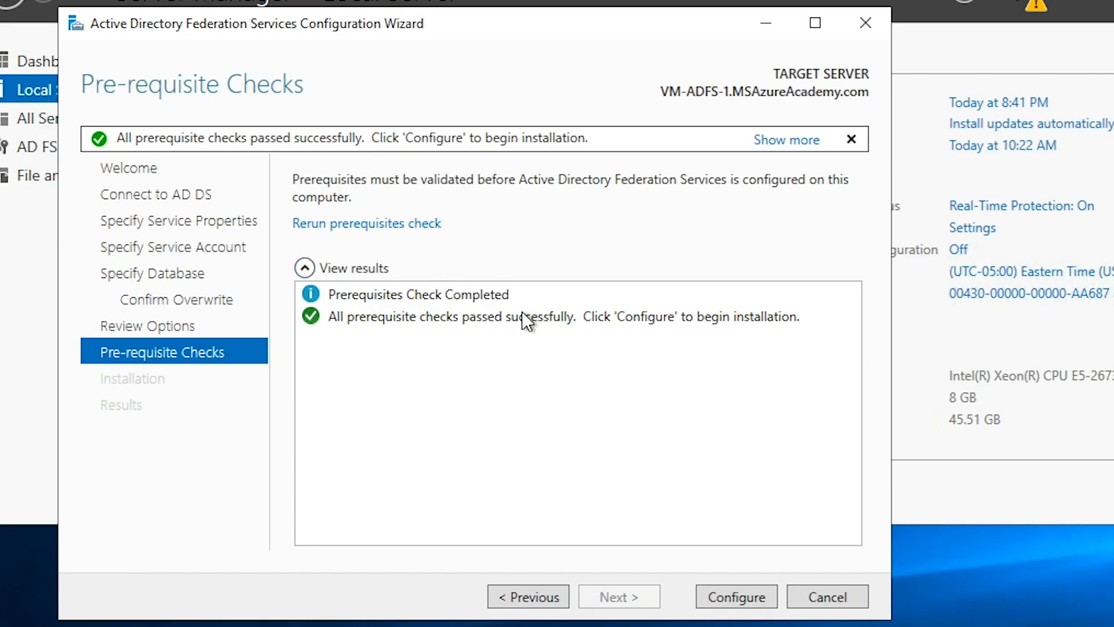
{"action": "left_click", "coordinate": [744, 596]}
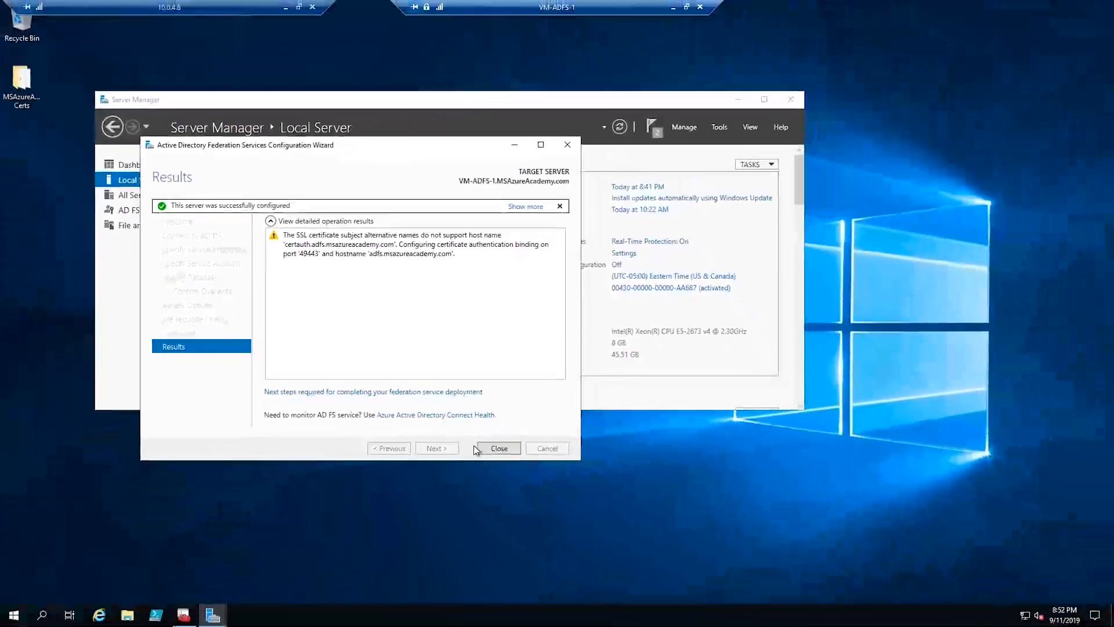
{"action": "left_click", "coordinate": [737, 596]}
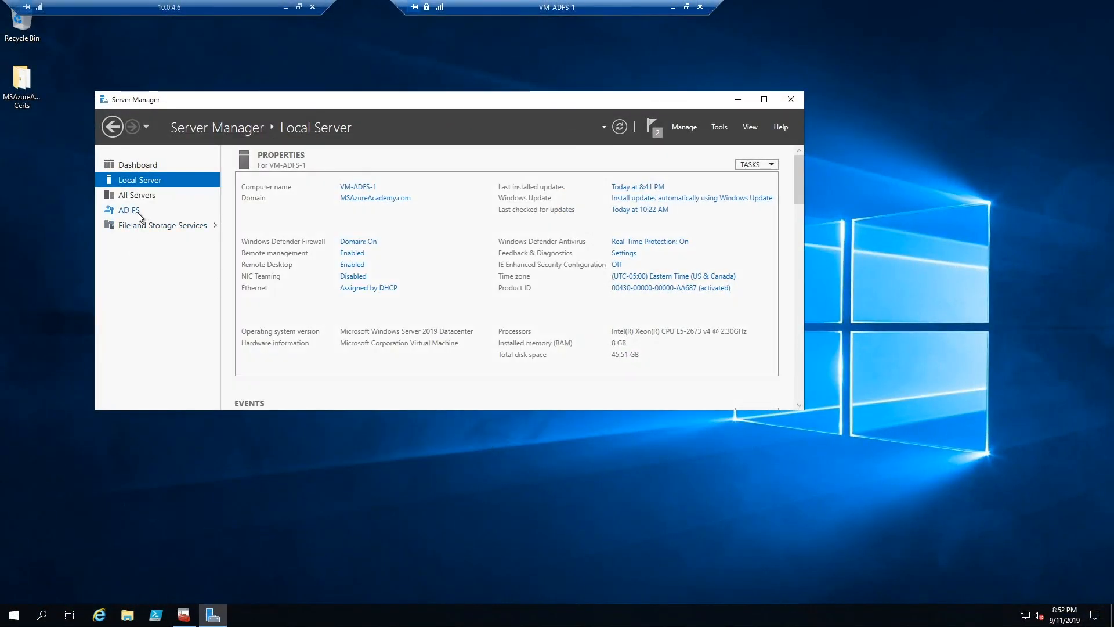
- Open AD FS Management and examine the service communications, token-decrypting and token-signing certificates, with the subject and issuer shown in full
{"action": "left_click", "coordinate": [14, 614]}
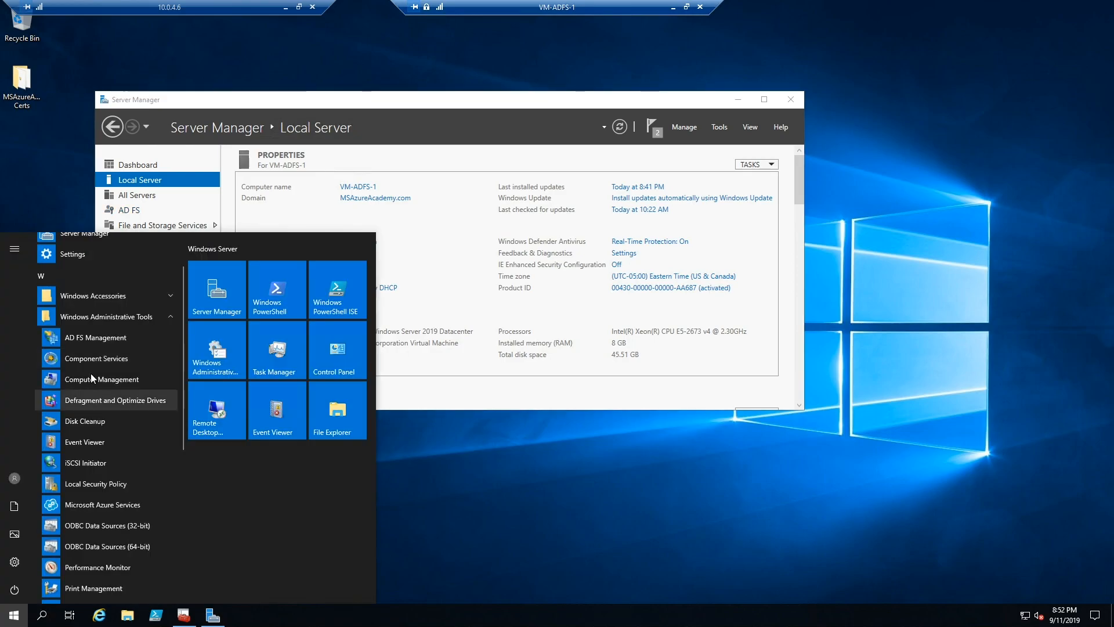
{"action": "left_click", "coordinate": [109, 336]}
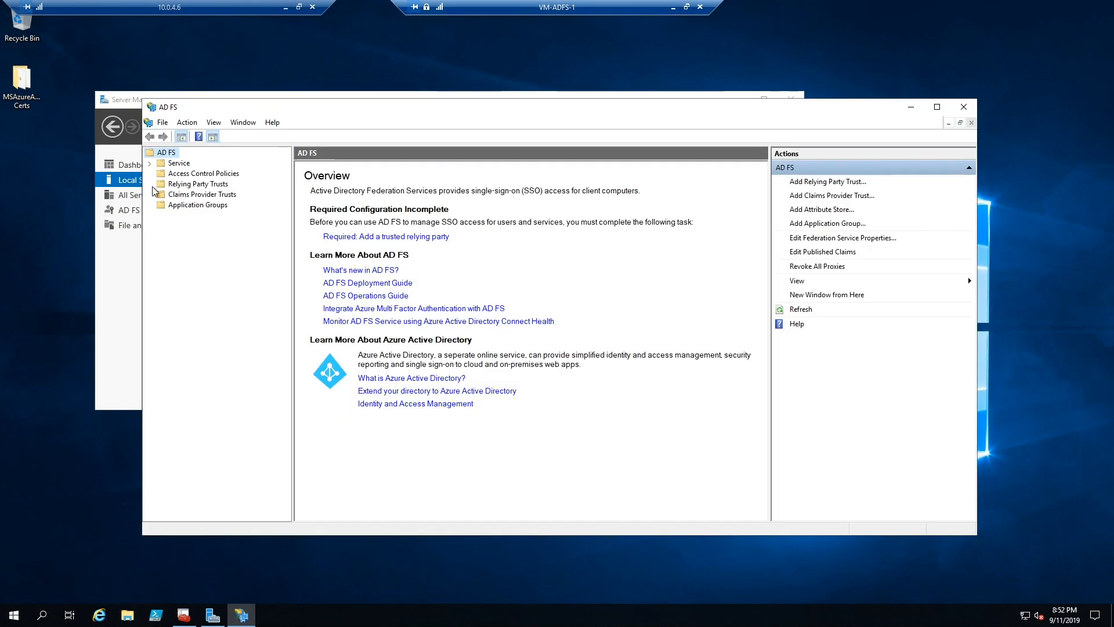
{"action": "left_click", "coordinate": [149, 163]}
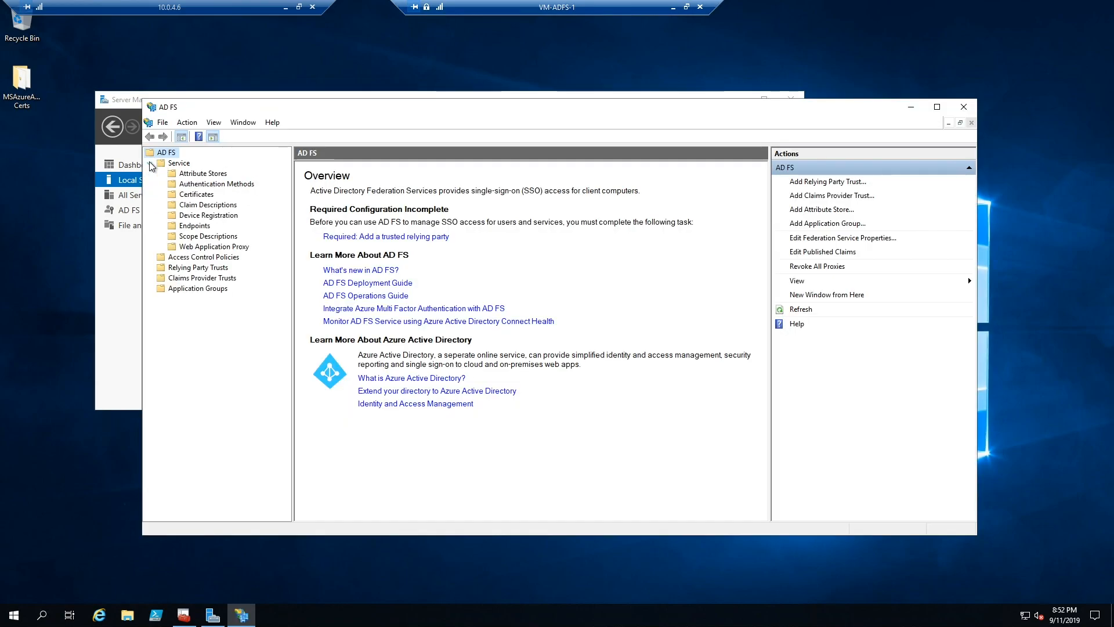
{"action": "left_click", "coordinate": [196, 195]}
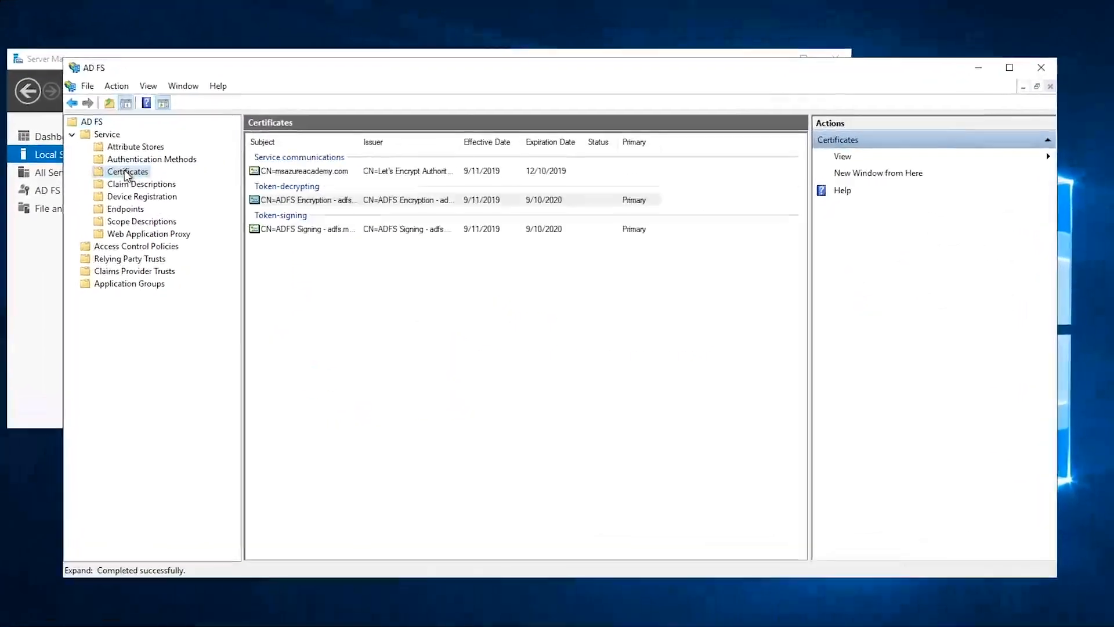
{"action": "left_click", "coordinate": [302, 201]}
{"action": "double_click", "coordinate": [262, 52]}
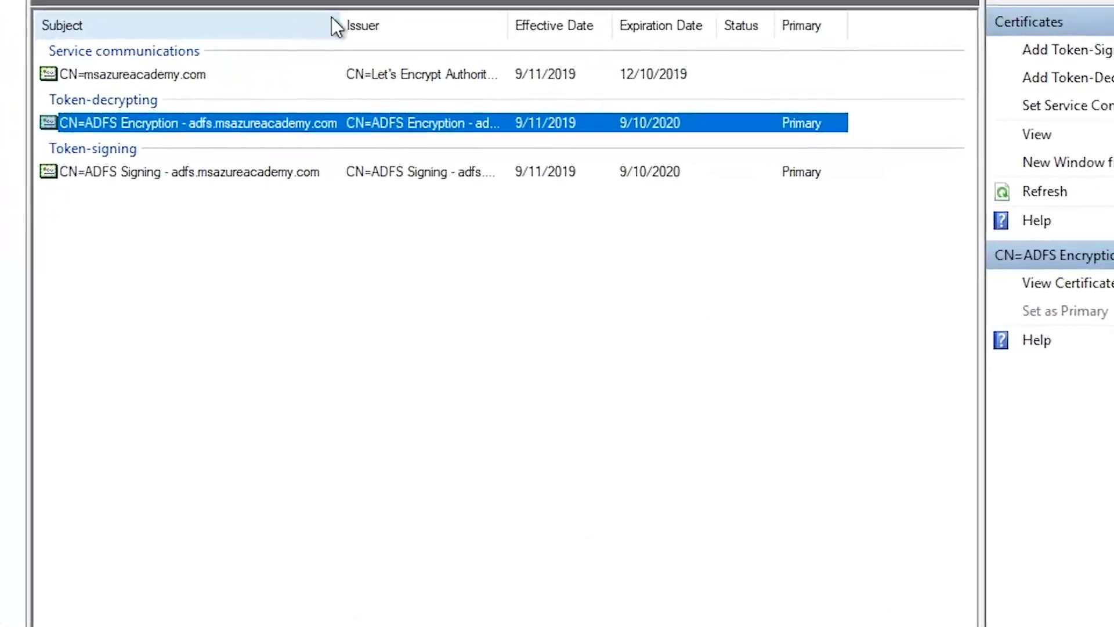
{"action": "double_click", "coordinate": [518, 52]}
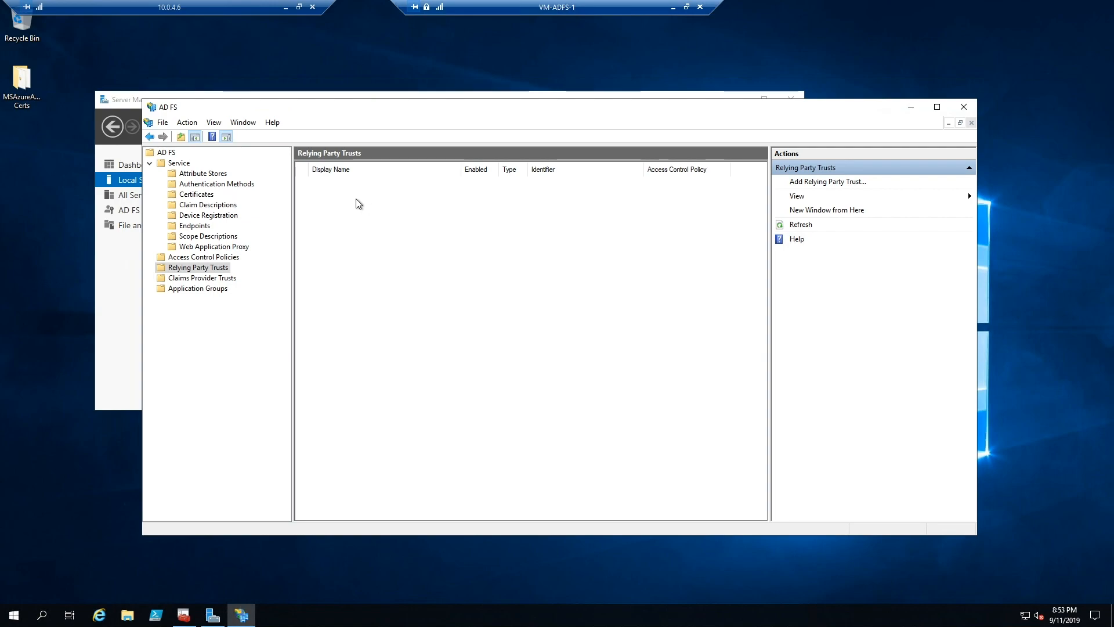
- Disable Forms Authentication for the intranet in the AD FS primary authentication methods and check the additional authentication methods
{"action": "left_click", "coordinate": [219, 184]}
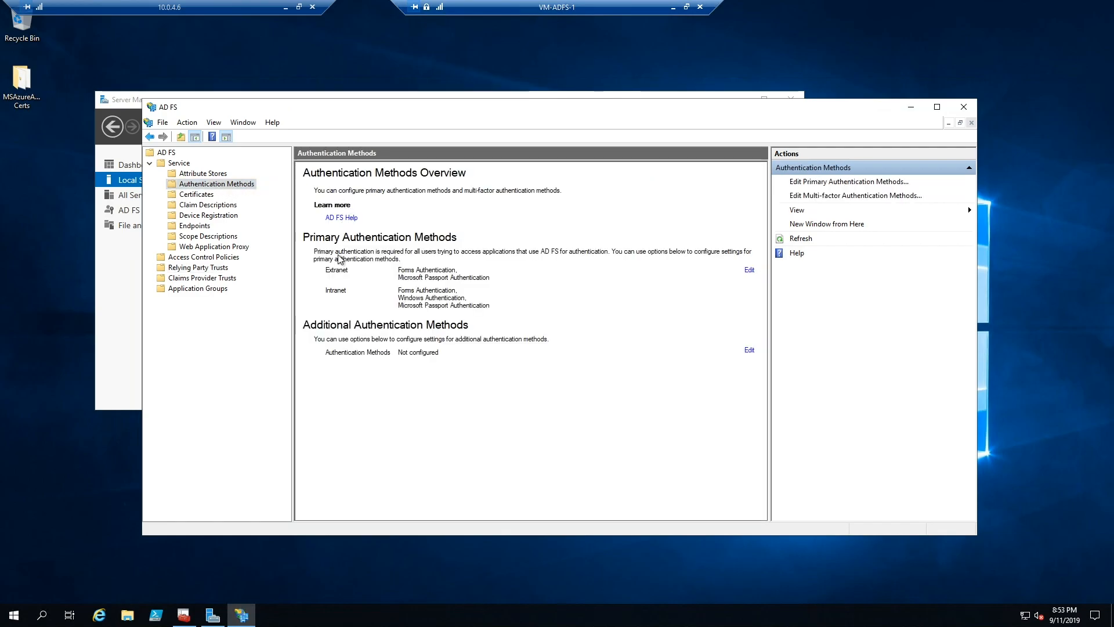
{"action": "left_click", "coordinate": [748, 269]}
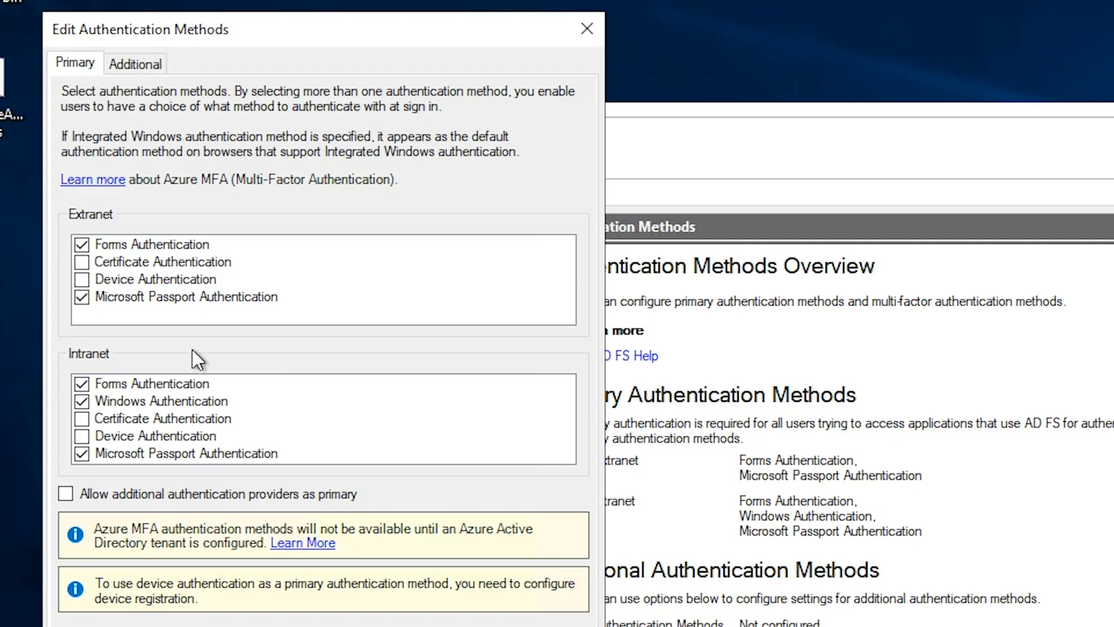
{"action": "left_click", "coordinate": [85, 390]}
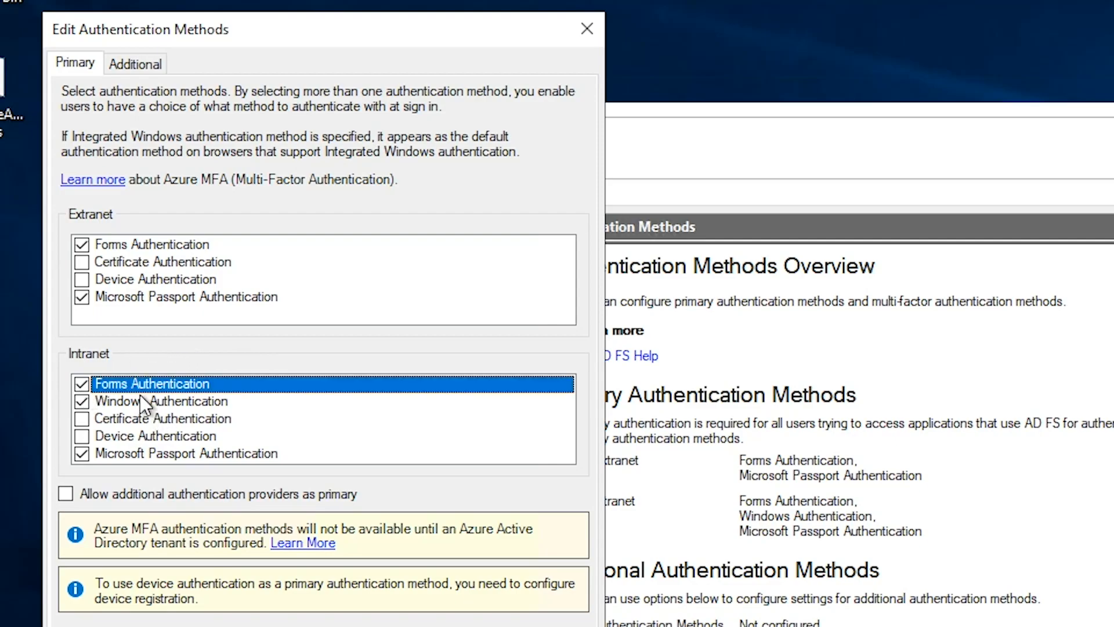
{"action": "key", "text": "space"}
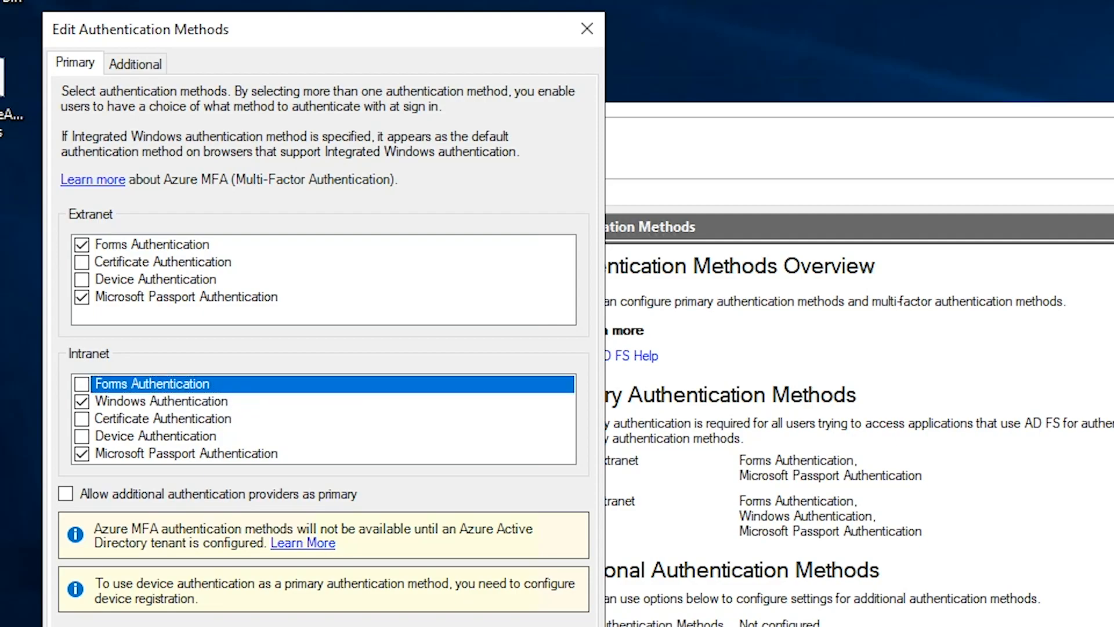
{"action": "left_click", "coordinate": [137, 65]}
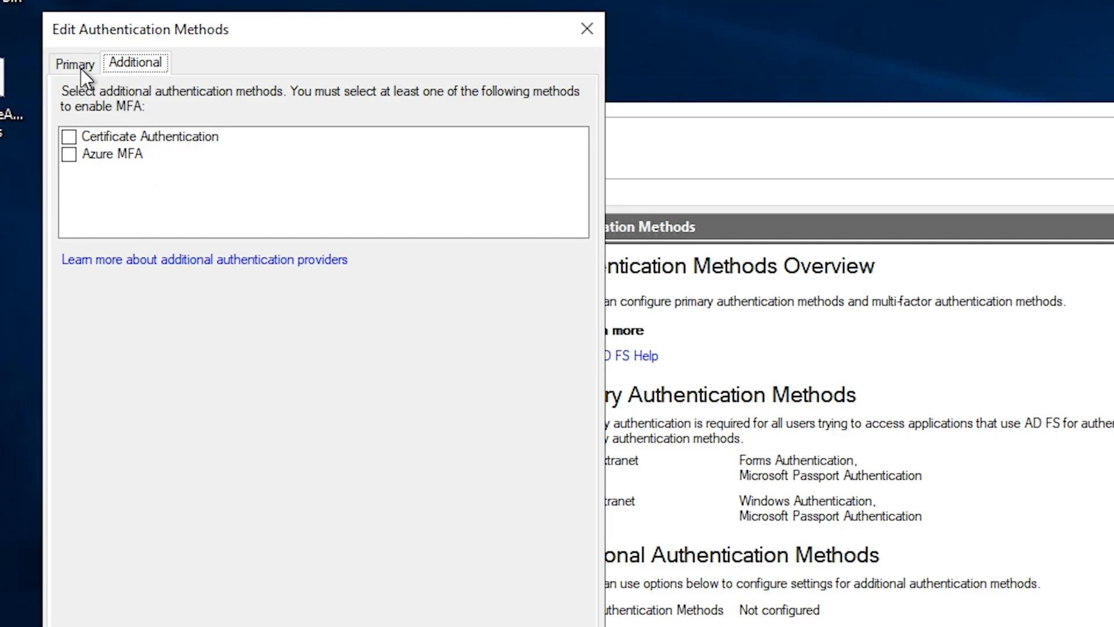
{"action": "left_click", "coordinate": [244, 471]}
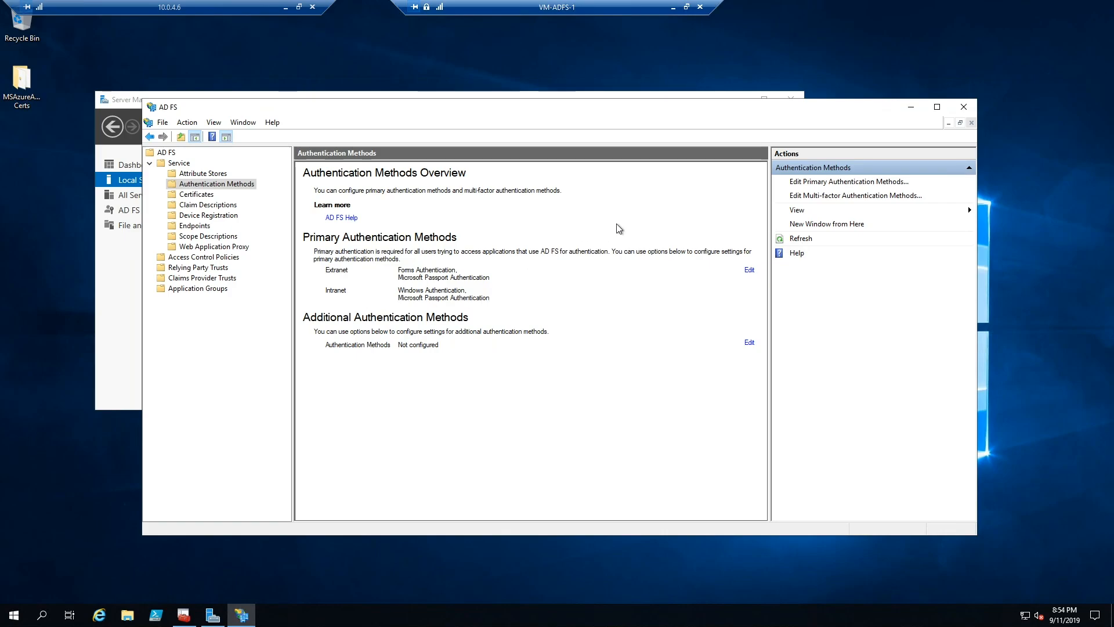
- Switch to Azure AD Connect and provide msazureacademy.com.pfx as the new AD FS farm's SSL certificate, entering the certificate password
{"action": "left_click", "coordinate": [674, 9]}
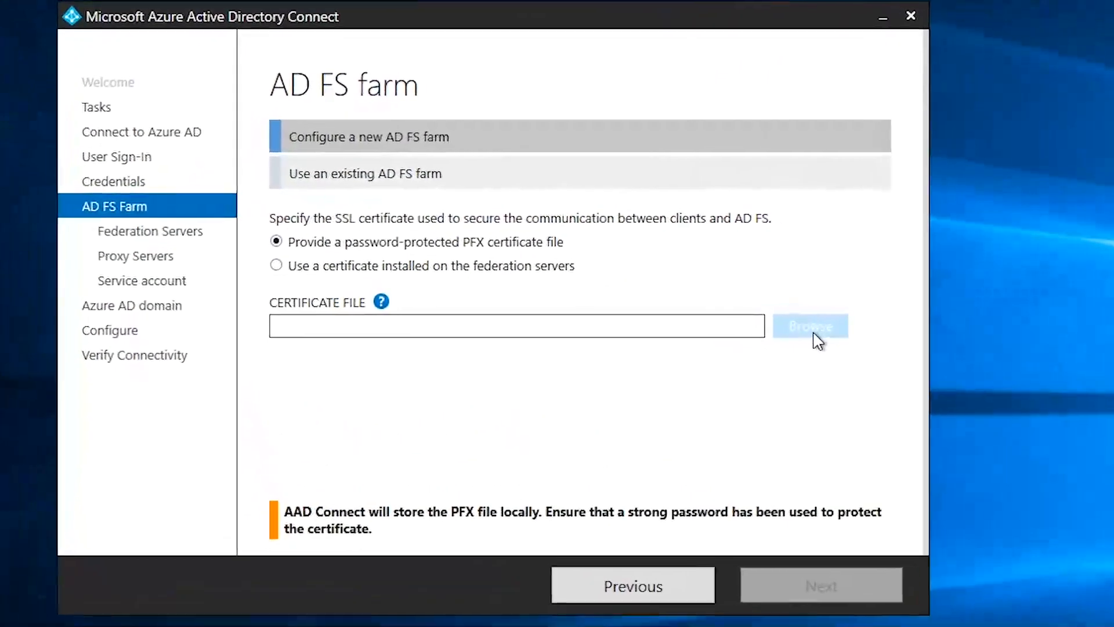
{"action": "left_click", "coordinate": [812, 328]}
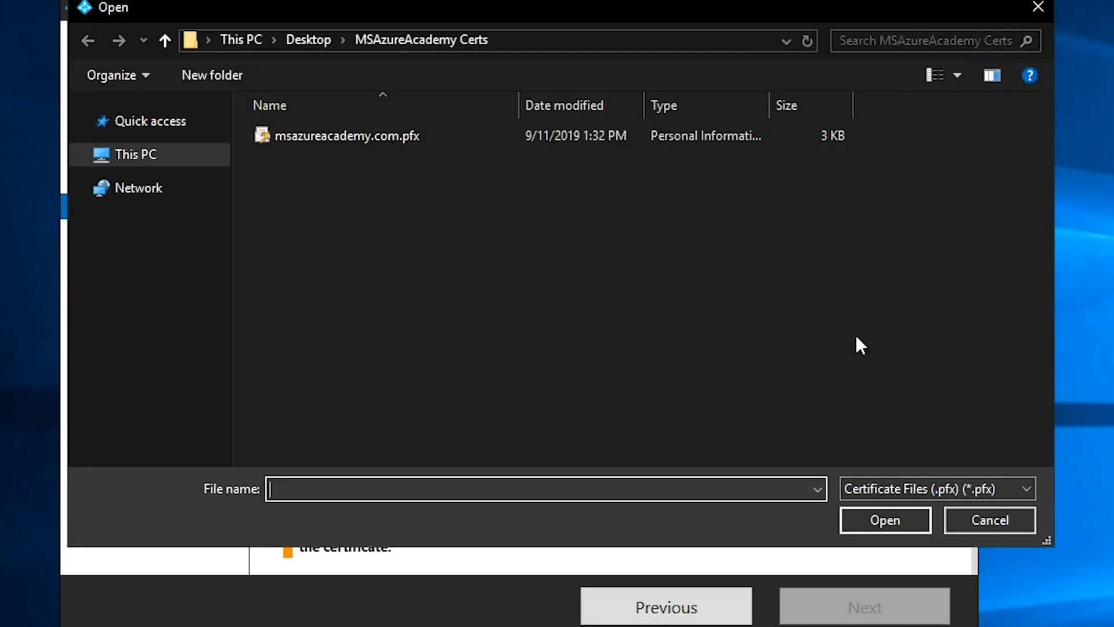
{"action": "left_click", "coordinate": [332, 139]}
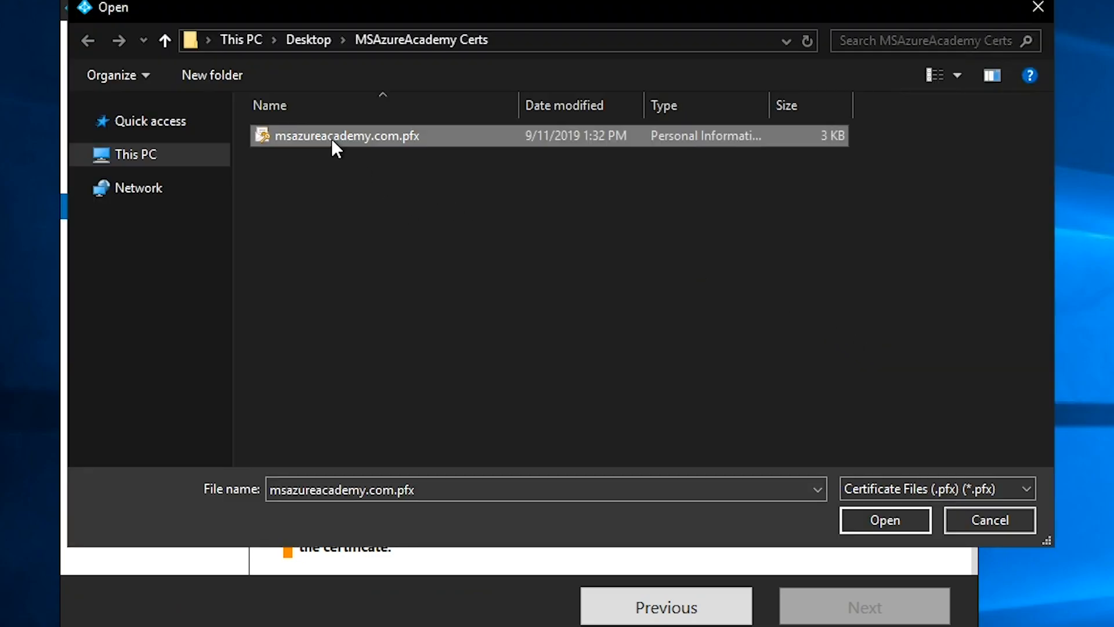
{"action": "double_click", "coordinate": [332, 138]}
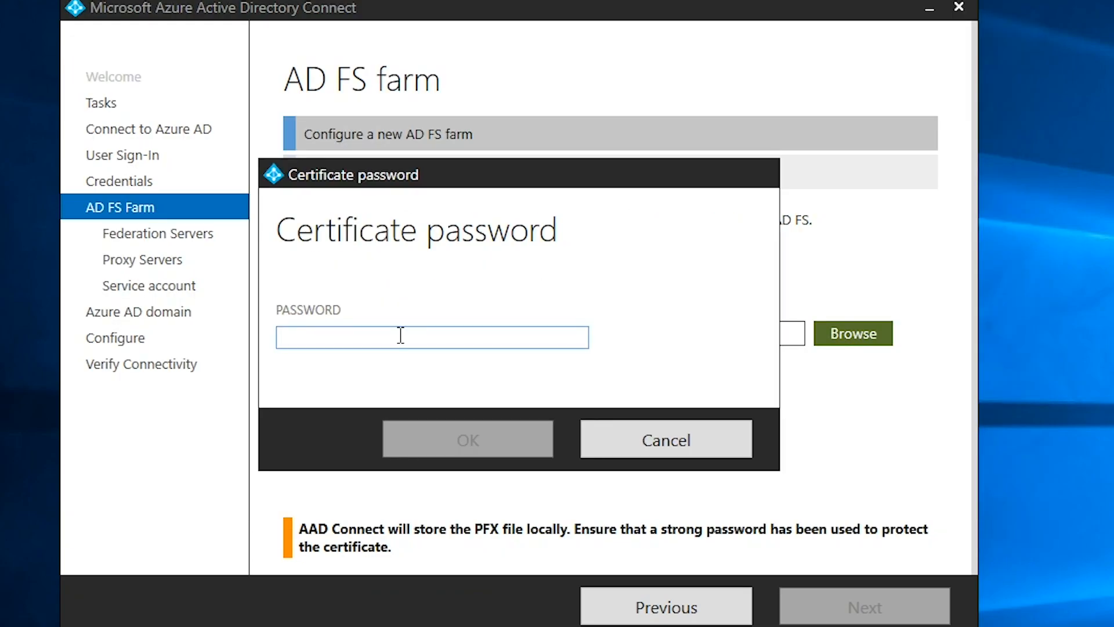
{"action": "key", "text": "ctrl+v"}
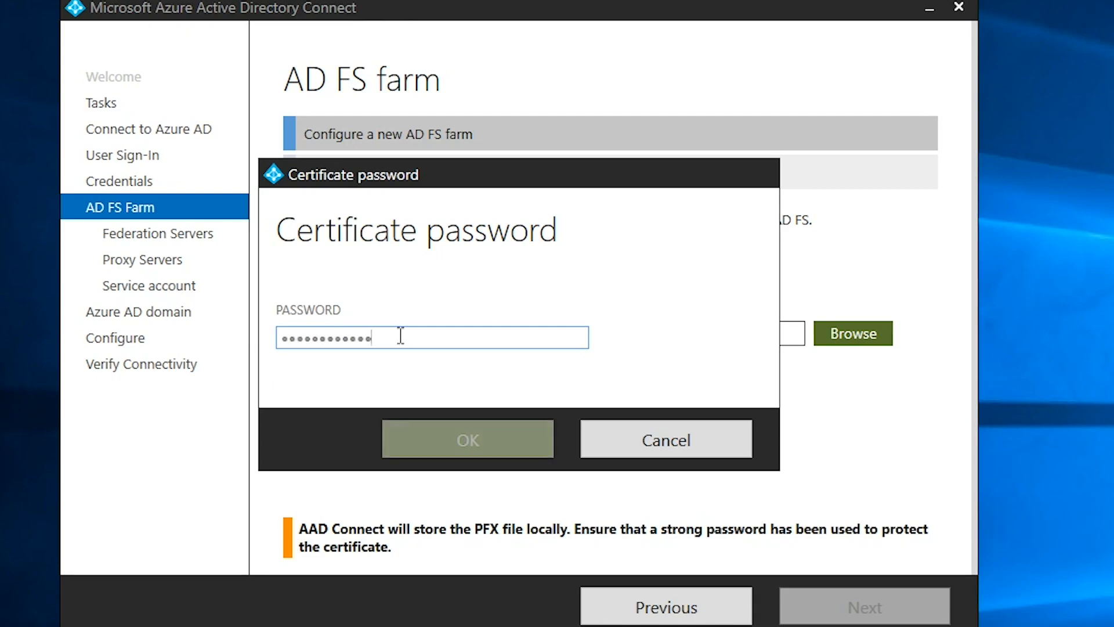
{"action": "left_click", "coordinate": [471, 439]}
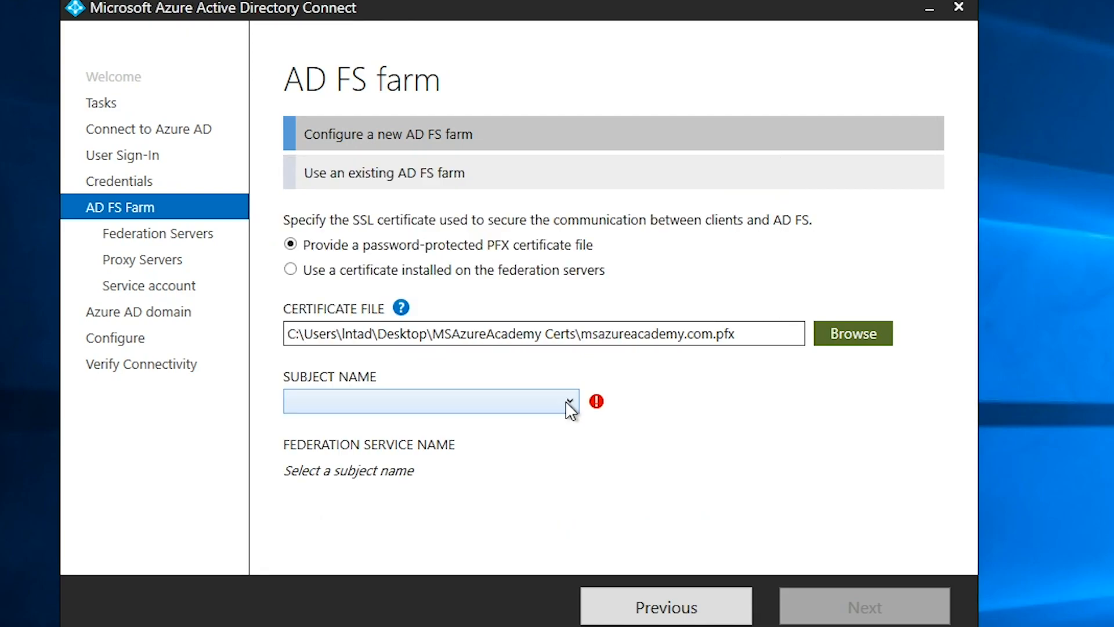
- Set the certificate's subject name to adfs.msazureacademy.com and proceed to the AD FS servers page
{"action": "left_click", "coordinate": [569, 402]}
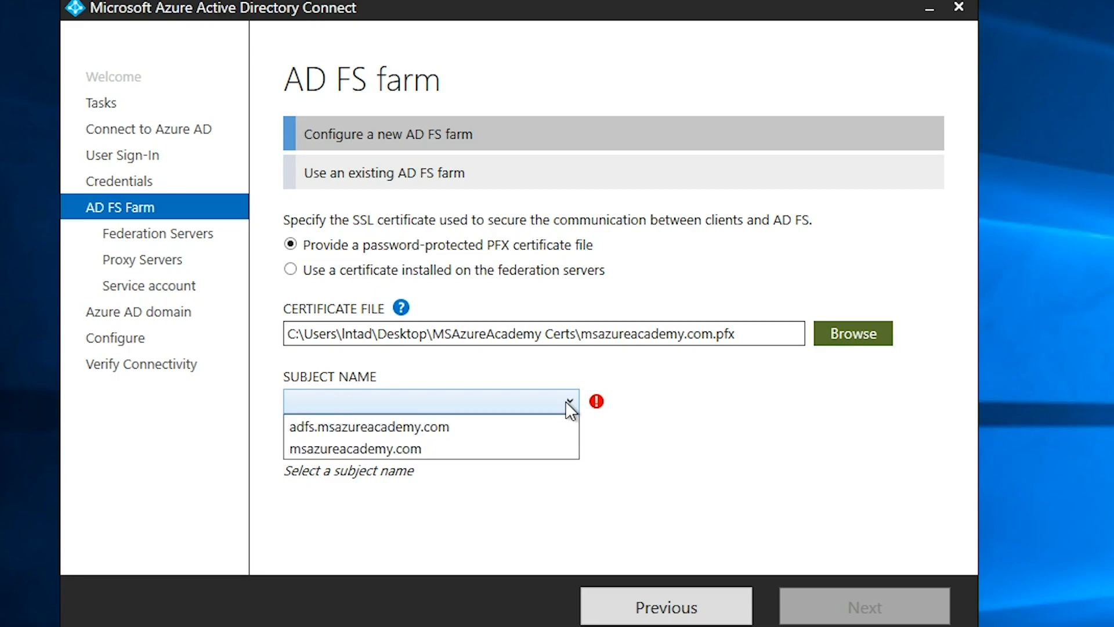
{"action": "left_click", "coordinate": [410, 426]}
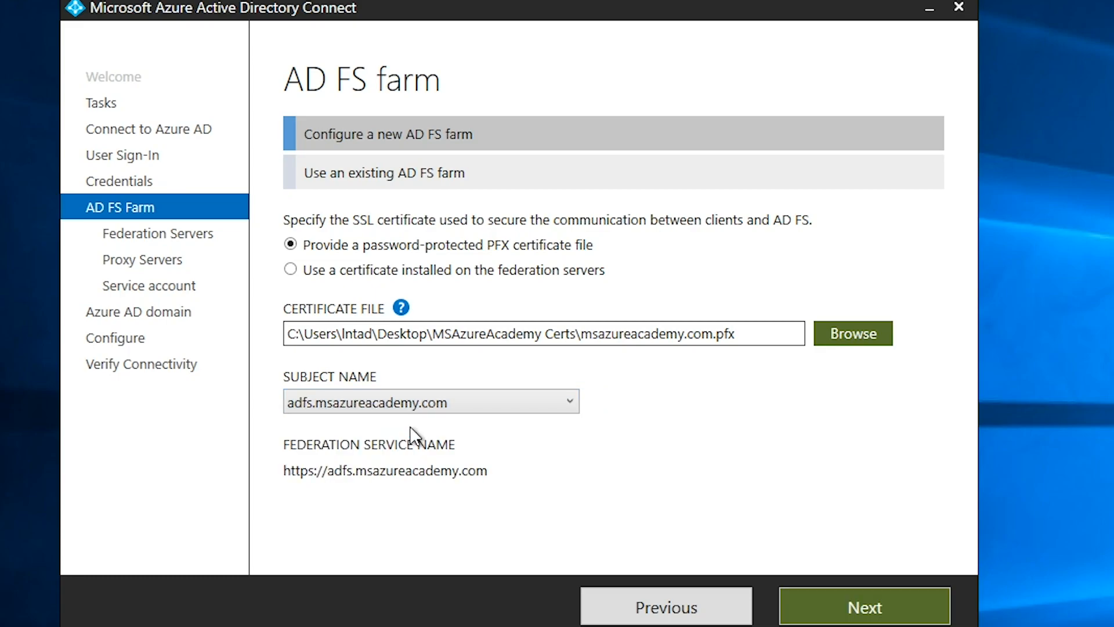
{"action": "left_click", "coordinate": [862, 607]}
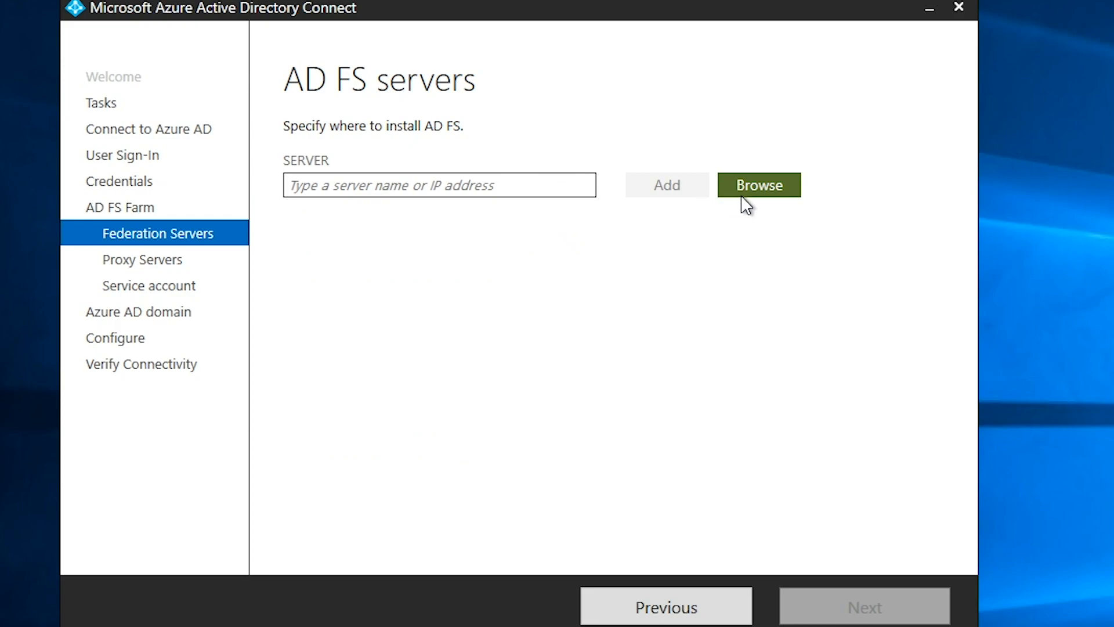
- Add VM-DC-1.MSAzureAcademy.com as the AD FS federation server and proceed to the Web Application Proxy servers page
{"action": "left_click", "coordinate": [777, 193]}
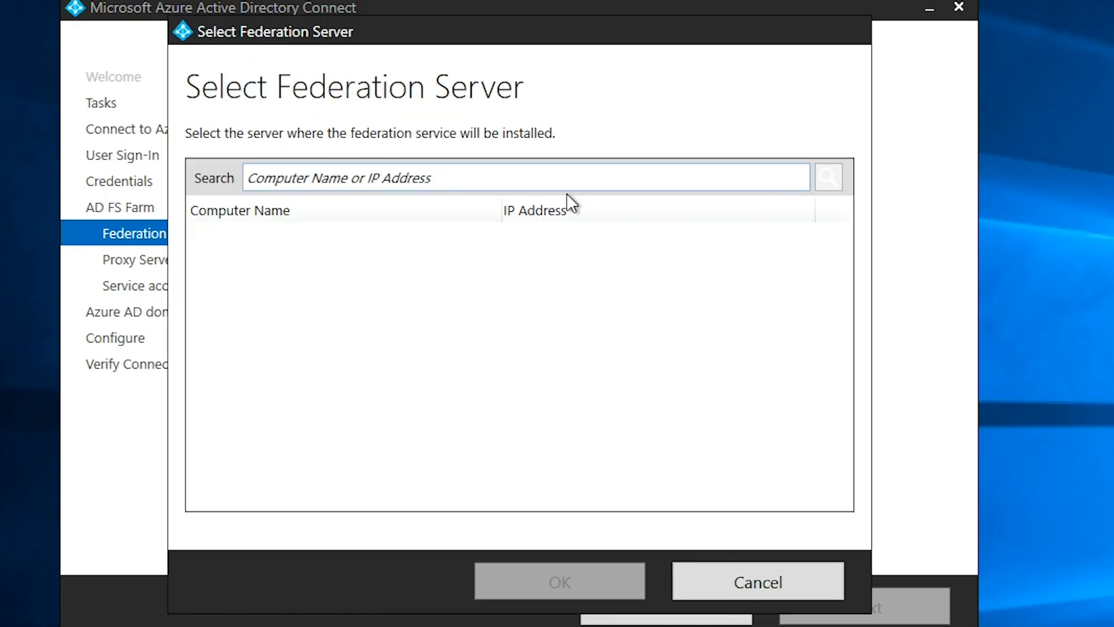
{"action": "left_click", "coordinate": [548, 178]}
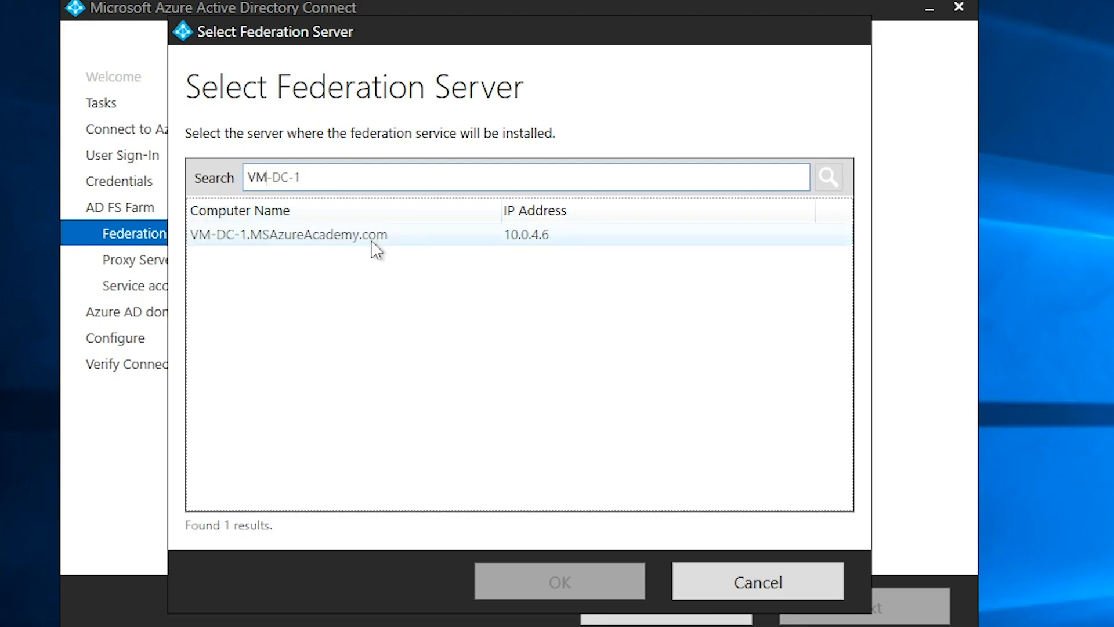
{"action": "left_click", "coordinate": [373, 239]}
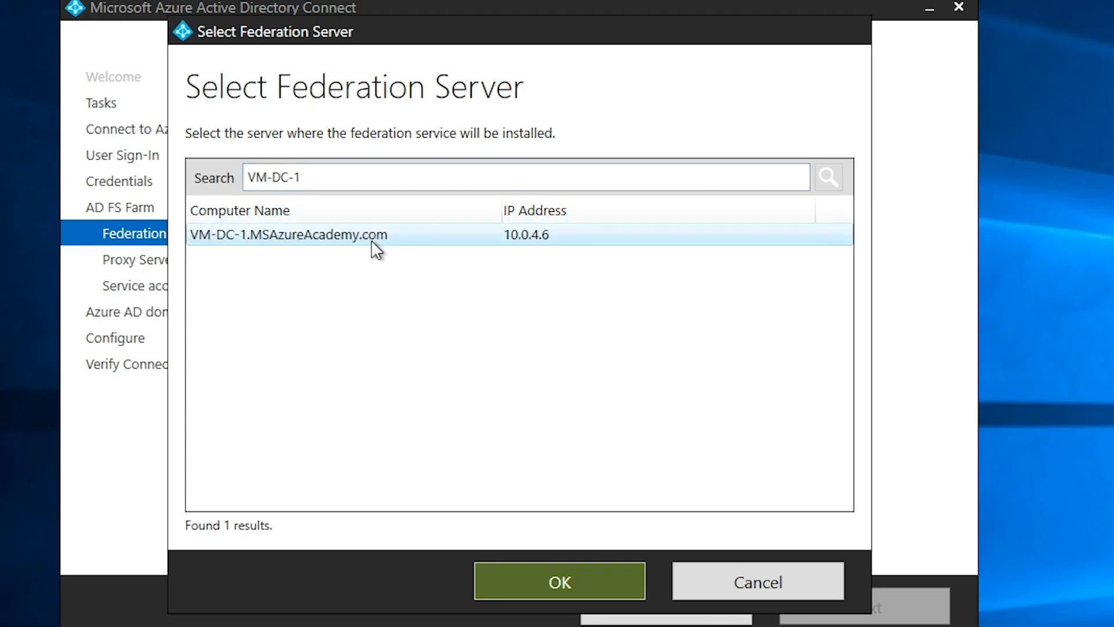
{"action": "left_click", "coordinate": [587, 580]}
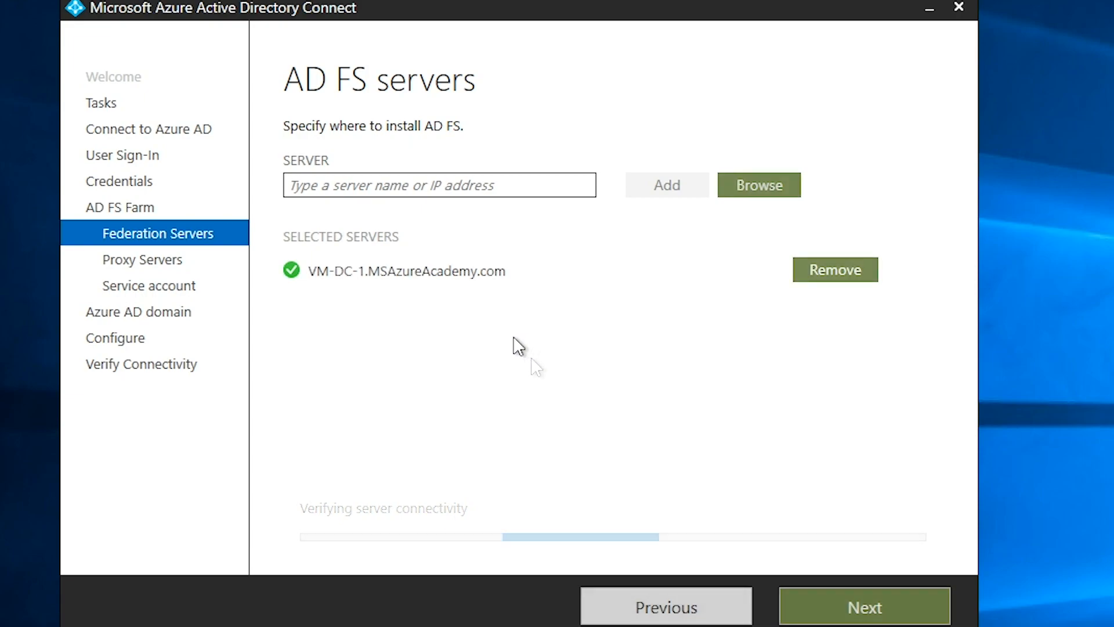
{"action": "left_click", "coordinate": [859, 609]}
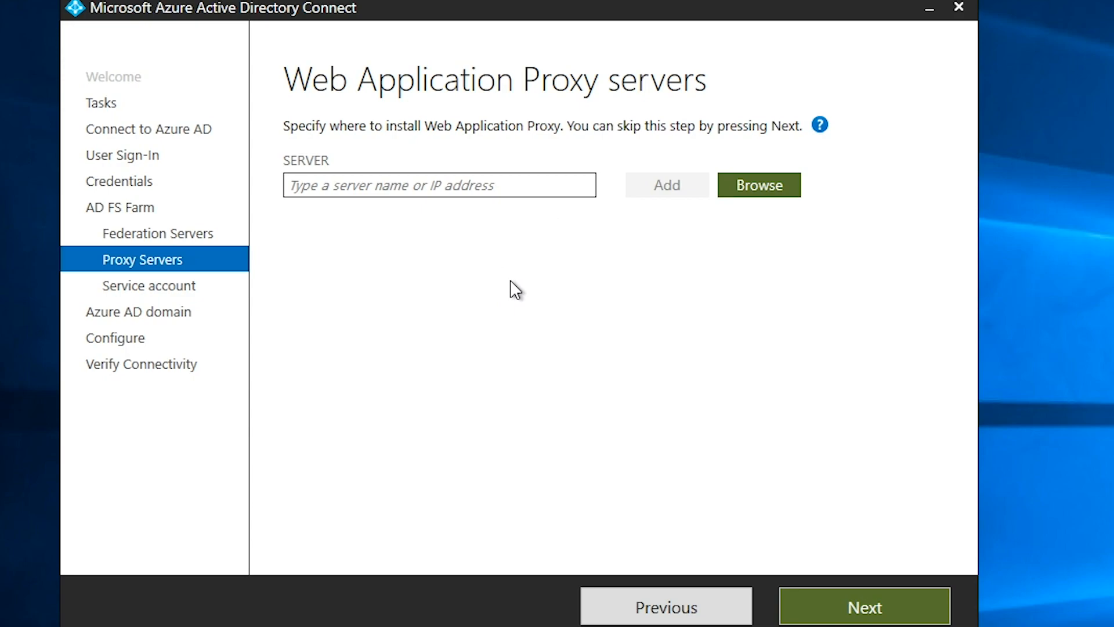
- Skip the Web Application Proxy servers and use the domain user account MSAZUREACADEMY\ADFS_SVC as the AD FS service account, entering its password
{"action": "left_click", "coordinate": [865, 609]}
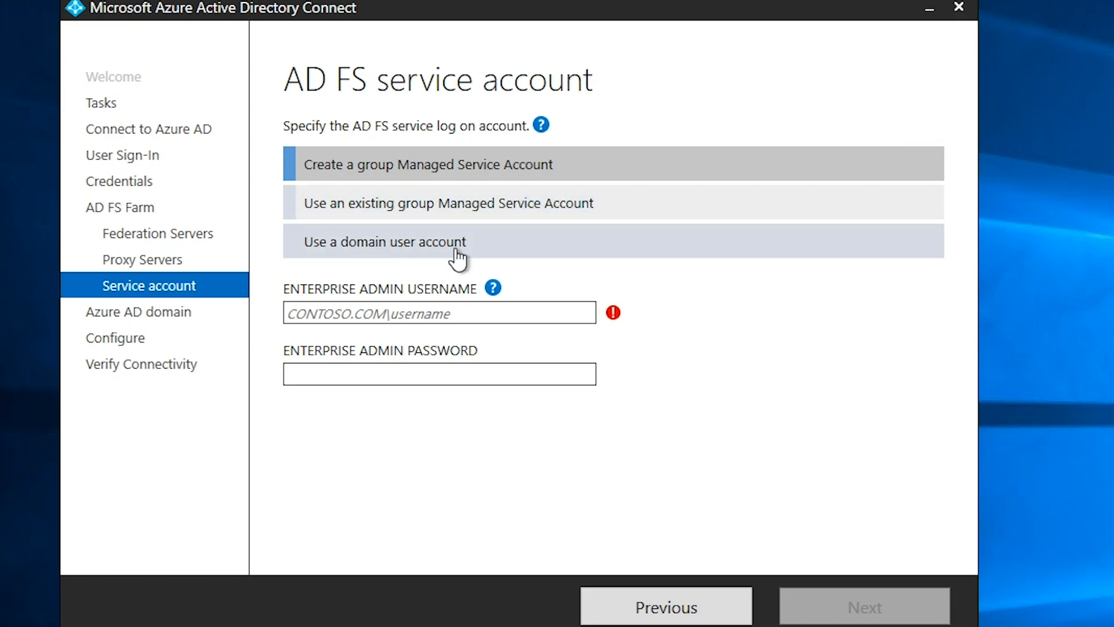
{"action": "left_click", "coordinate": [510, 249]}
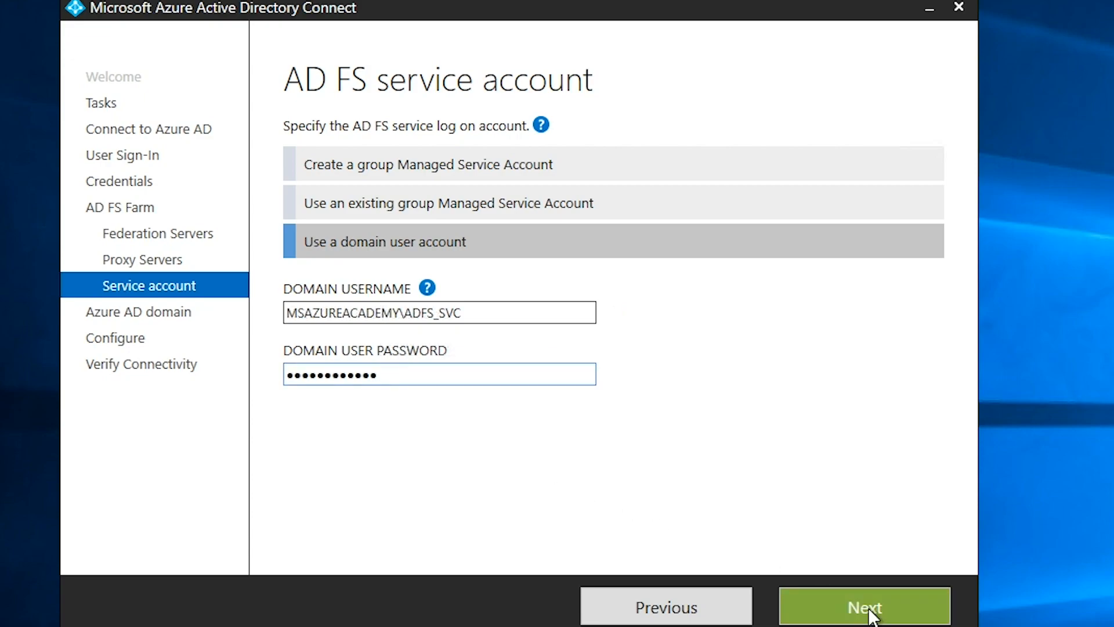
{"action": "left_click", "coordinate": [894, 612]}
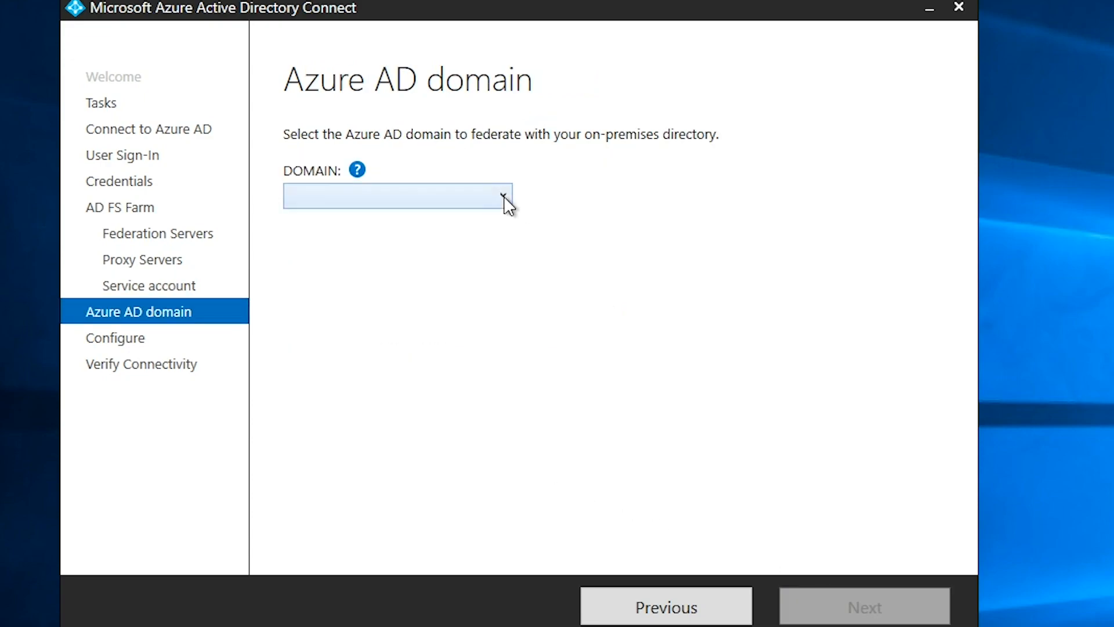
- Select MSAzureAcademy.com as the Azure AD domain to federate and go back to the AD FS farm page
{"action": "left_click", "coordinate": [504, 197]}
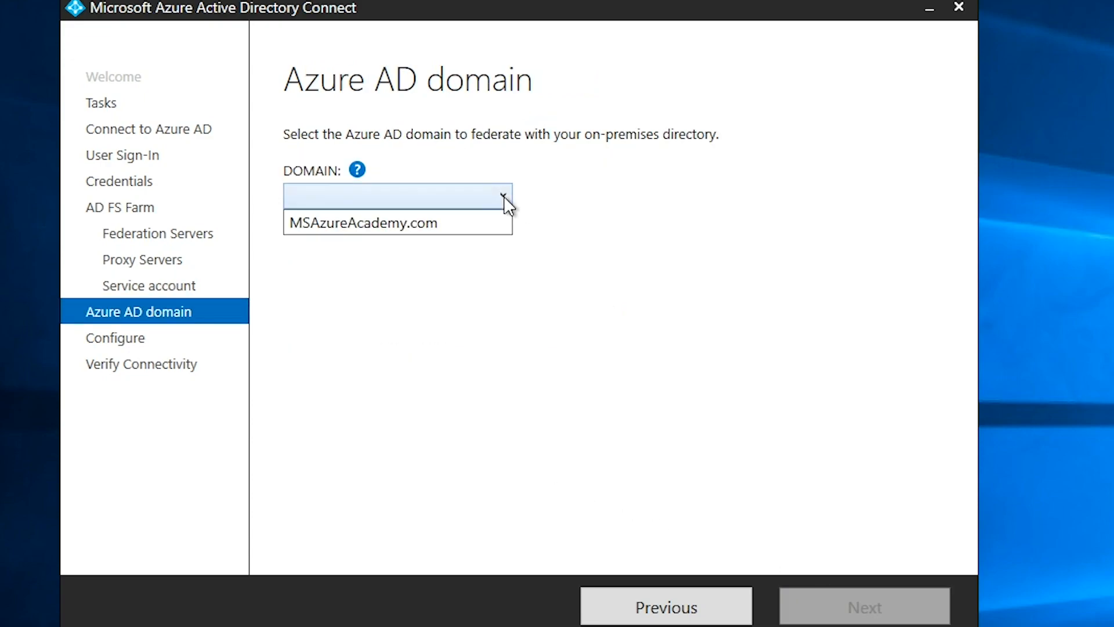
{"action": "left_click", "coordinate": [473, 223]}
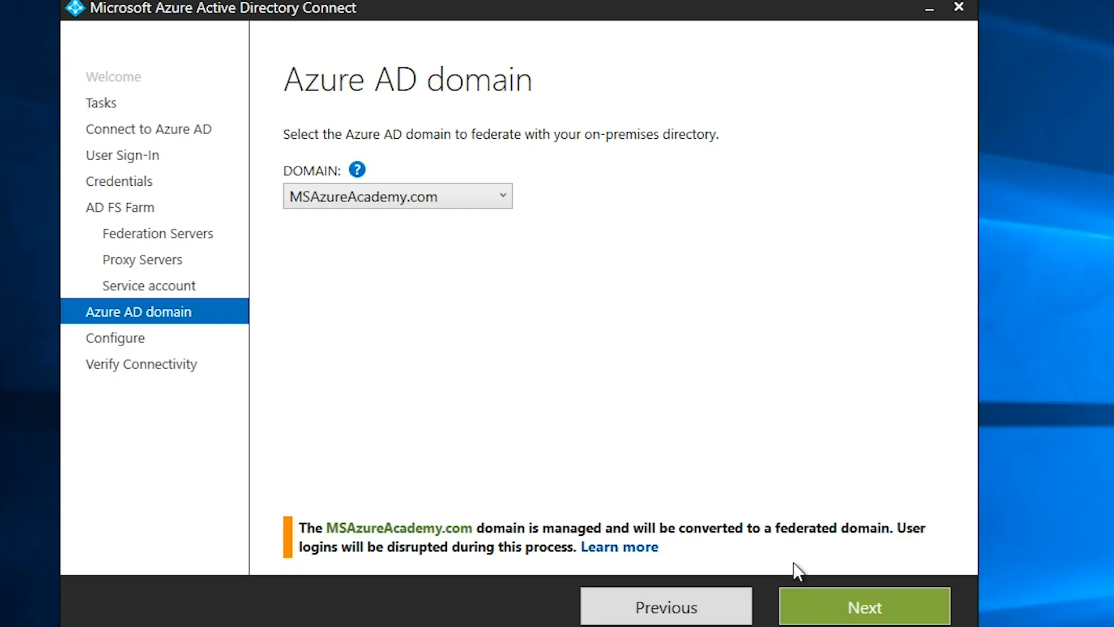
{"action": "left_click", "coordinate": [663, 612]}
{"action": "left_click", "coordinate": [661, 613]}
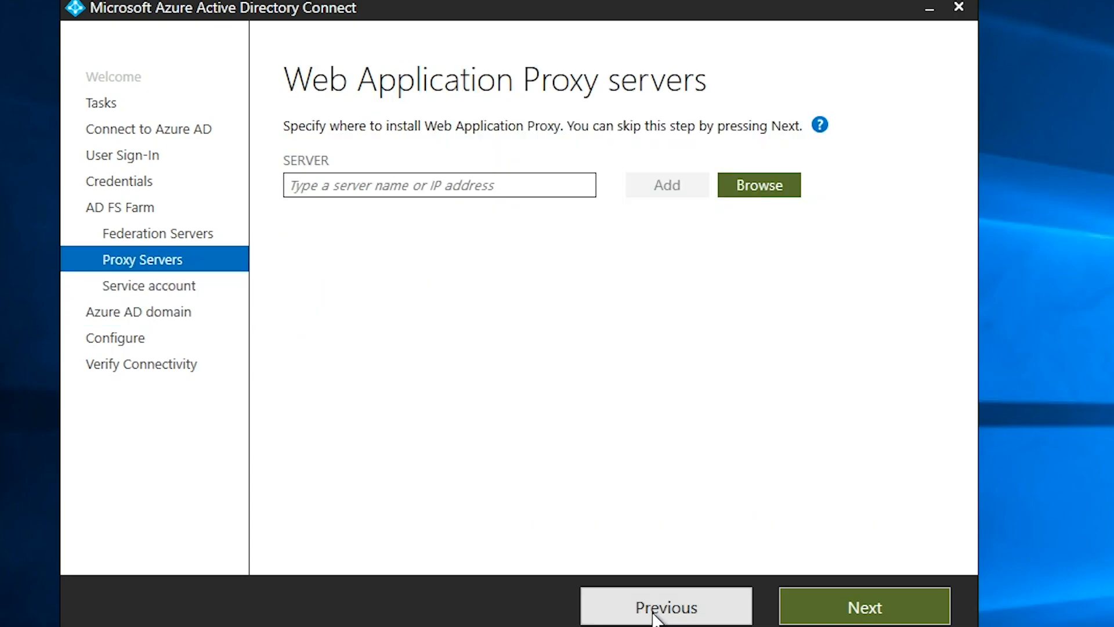
{"action": "left_click", "coordinate": [659, 616]}
{"action": "left_click", "coordinate": [657, 616]}
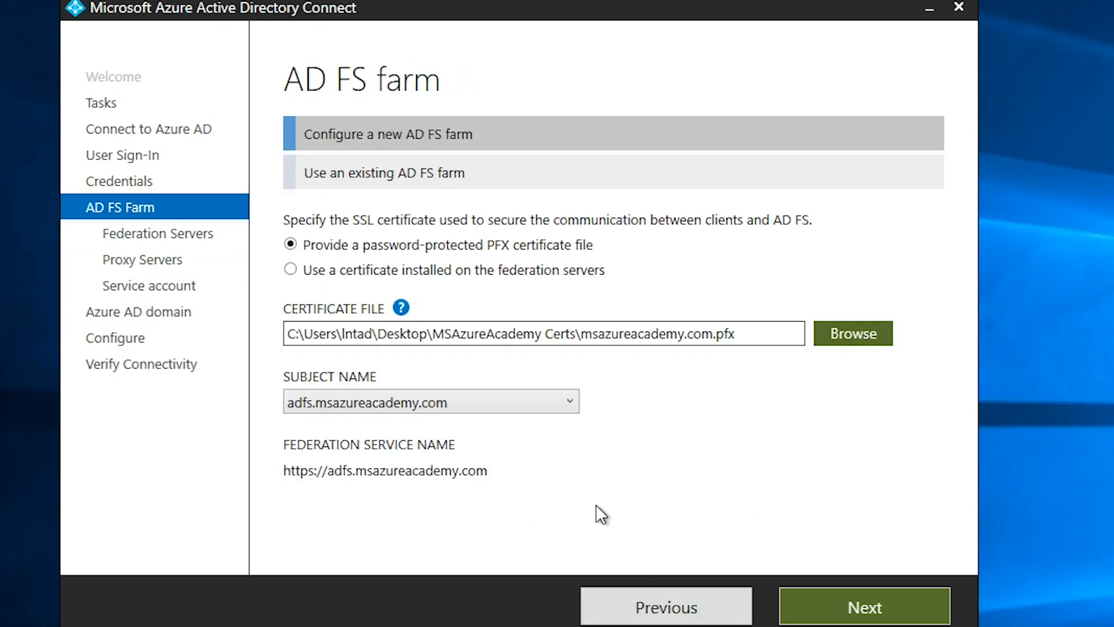
- Use an existing AD FS farm instead, with VM-ADFS-1.MSAzureAcademy.com as its primary server
{"action": "left_click", "coordinate": [441, 177]}
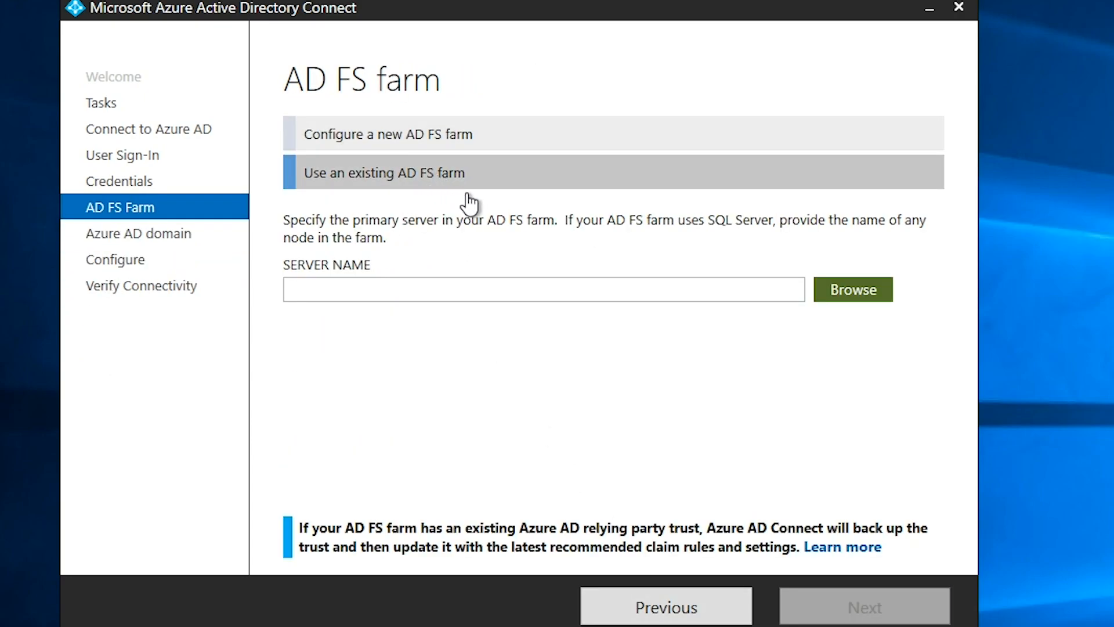
{"action": "left_click", "coordinate": [849, 293]}
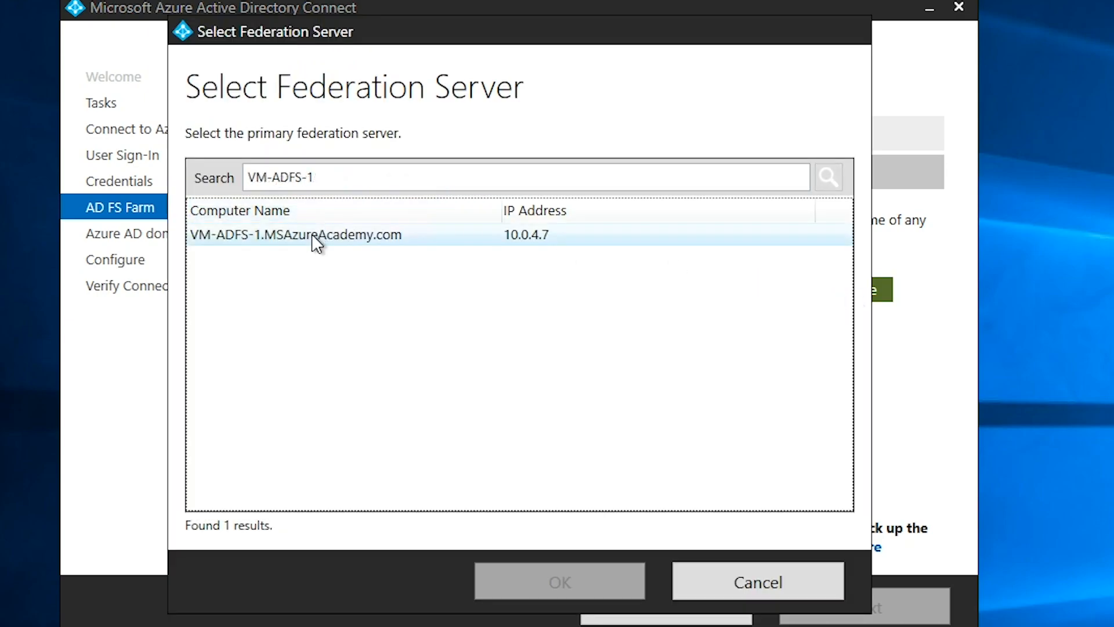
{"action": "left_click", "coordinate": [313, 235]}
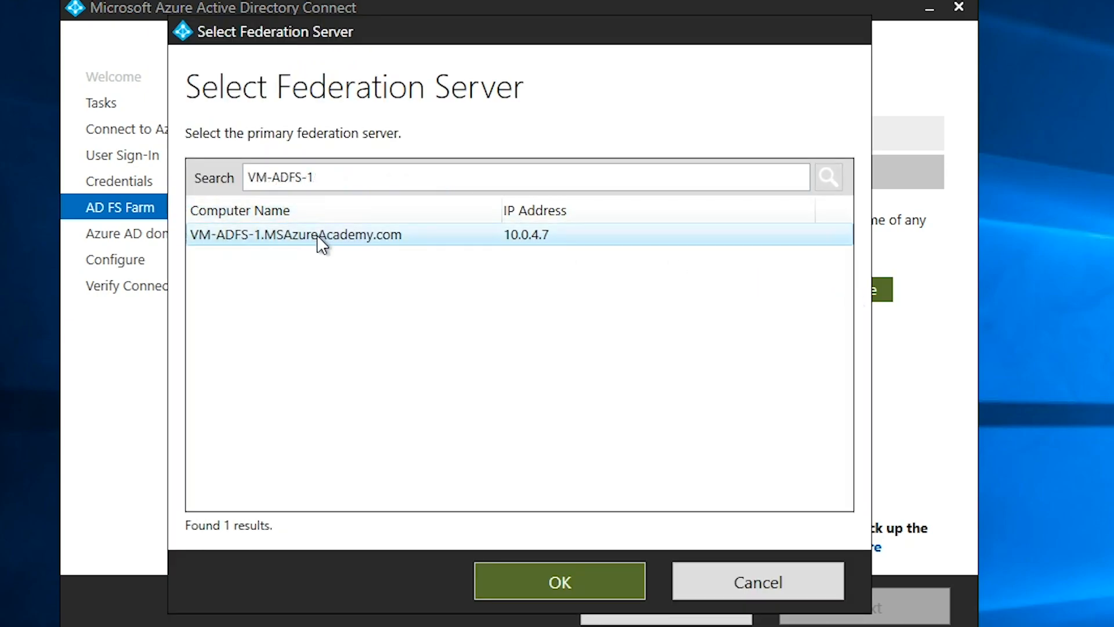
{"action": "left_click", "coordinate": [586, 581]}
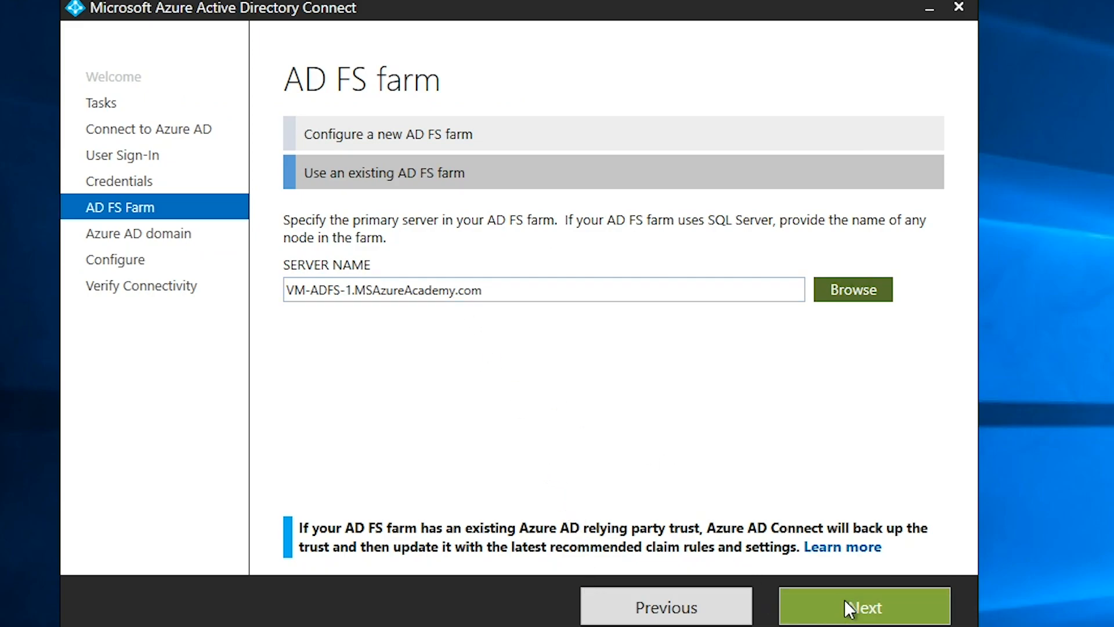
- Keep MSAzureAcademy.com as the domain to federate and run the configuration with synchronization starting on completion
{"action": "left_click", "coordinate": [861, 609]}
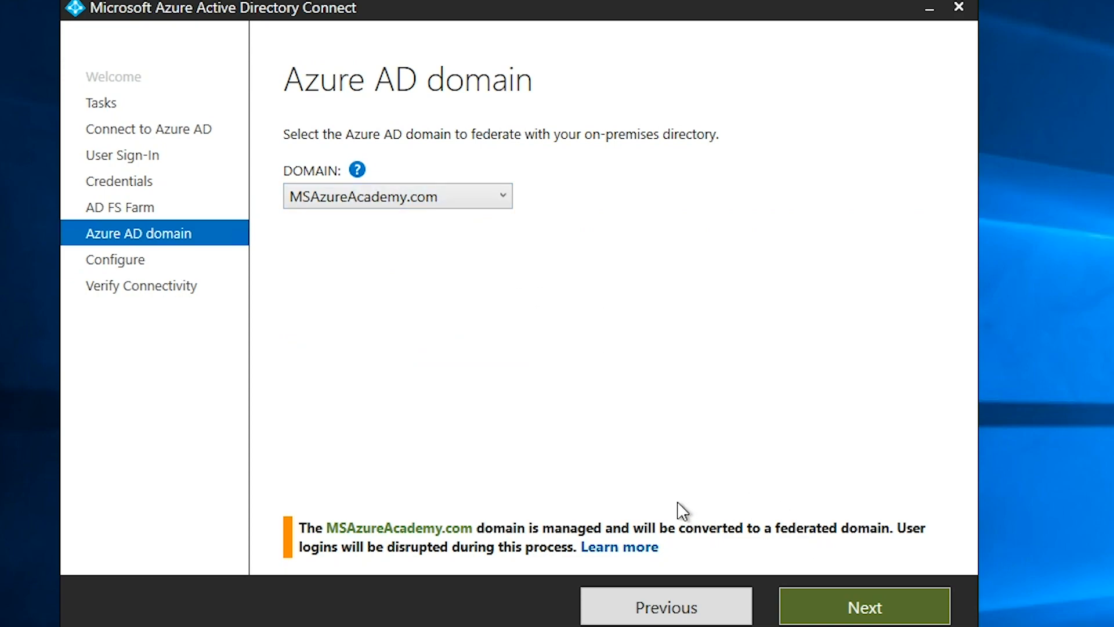
{"action": "left_click", "coordinate": [901, 616]}
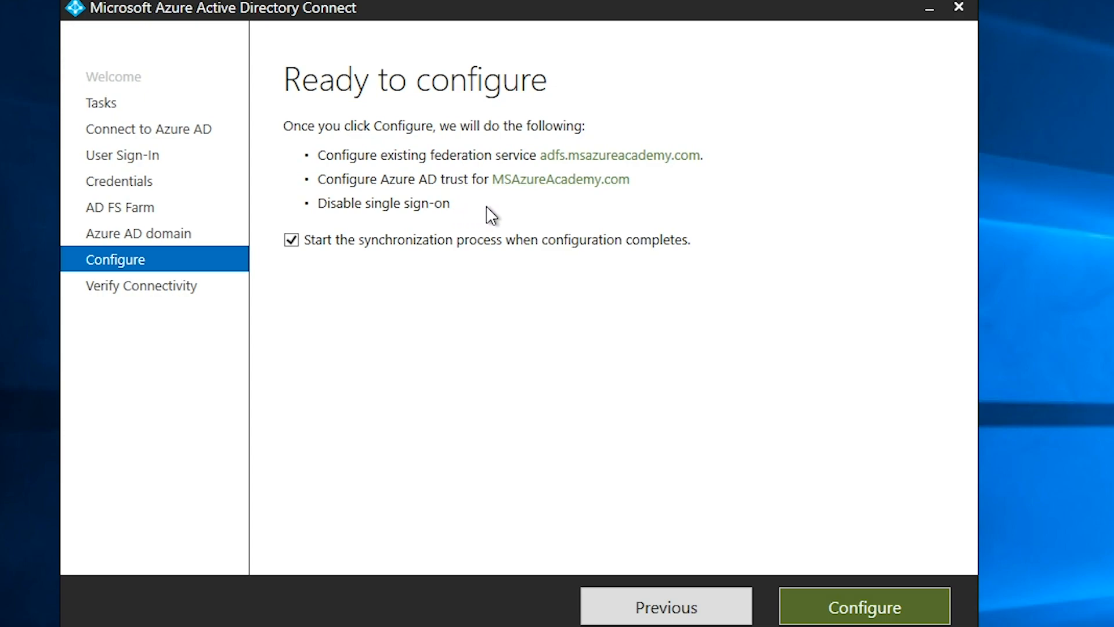
{"action": "left_click", "coordinate": [927, 612]}
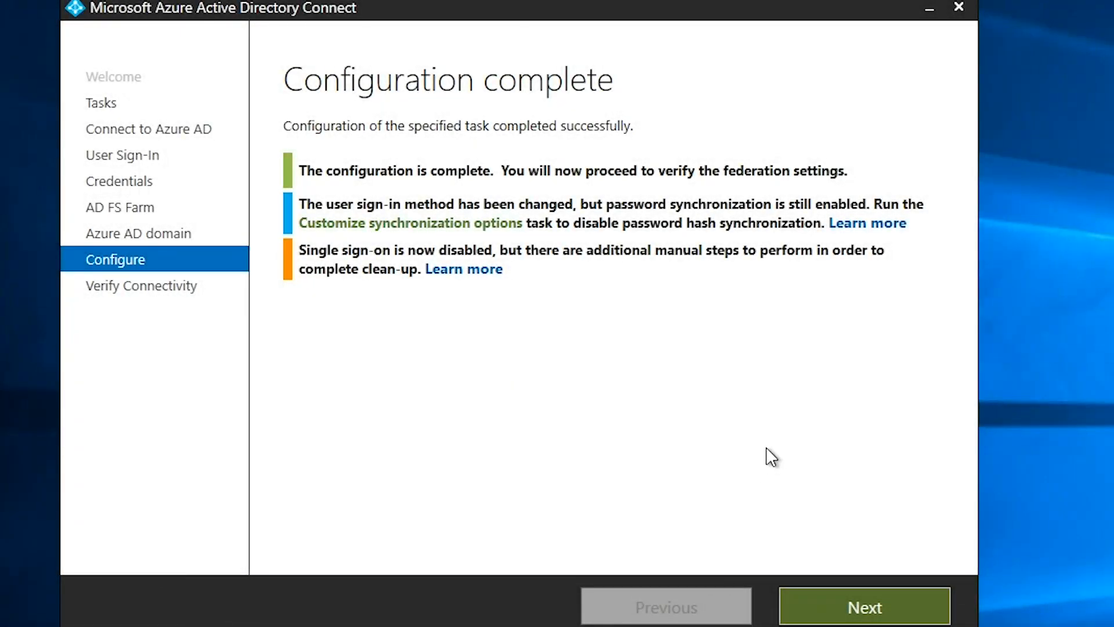
- Verify the federation connectivity of adfs.msazureacademy.com from the intranet and extranet, and exit Azure AD Connect
{"action": "left_click", "coordinate": [876, 607]}
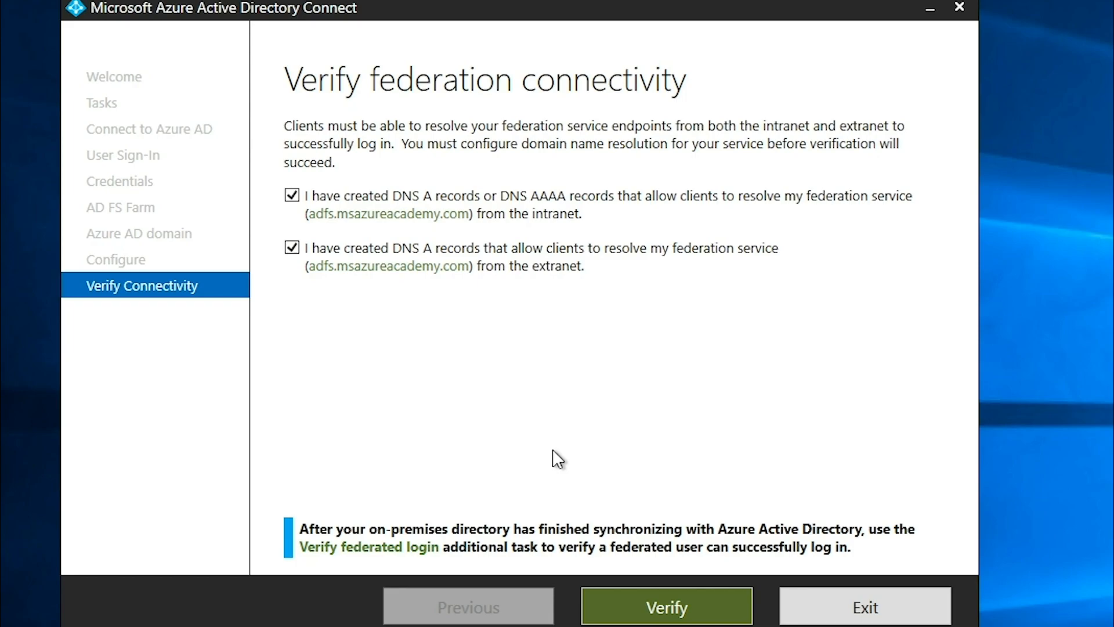
{"action": "left_click", "coordinate": [673, 608]}
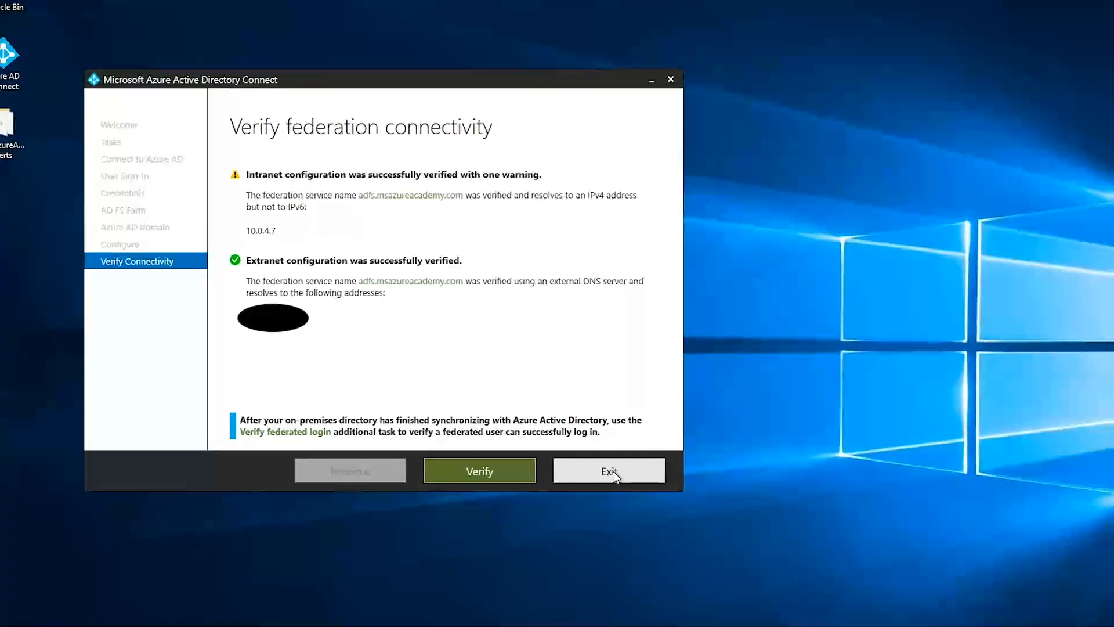
{"action": "left_click", "coordinate": [715, 524]}
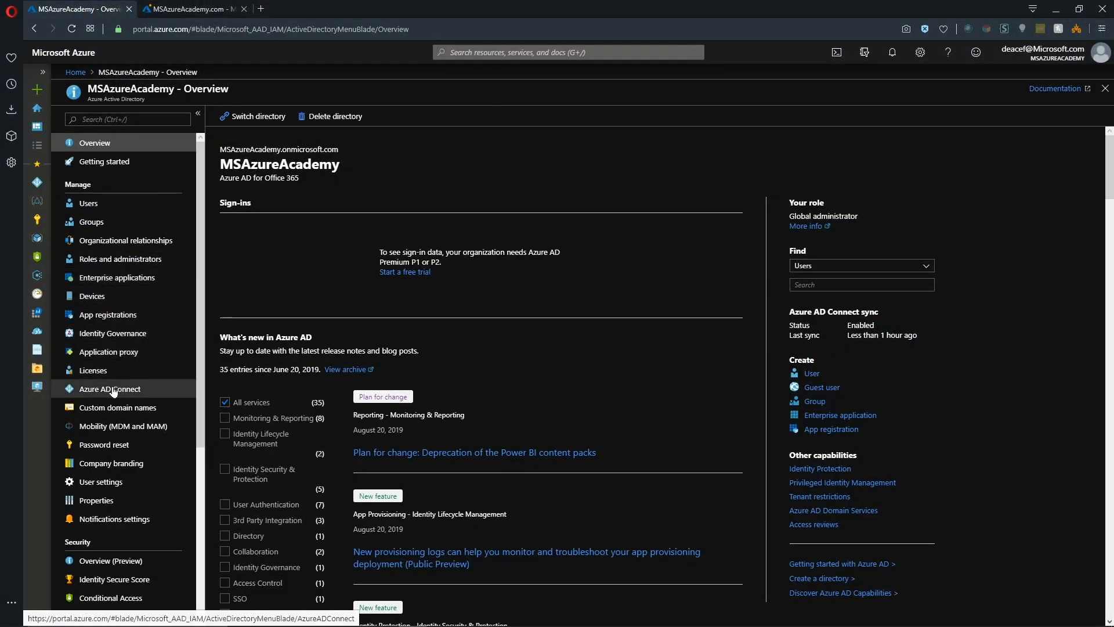
- Switch to the Azure portal and check the user sign-in status and federation details under Azure AD Connect
{"action": "left_click", "coordinate": [113, 393]}
{"action": "left_click", "coordinate": [262, 219]}
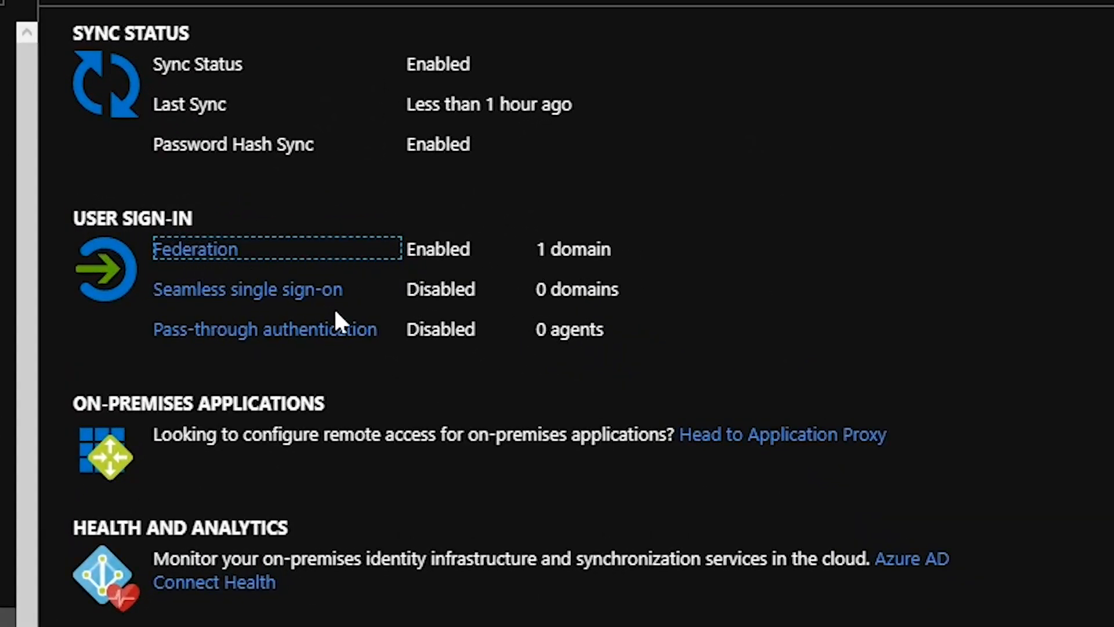
{"action": "left_click", "coordinate": [662, 297]}
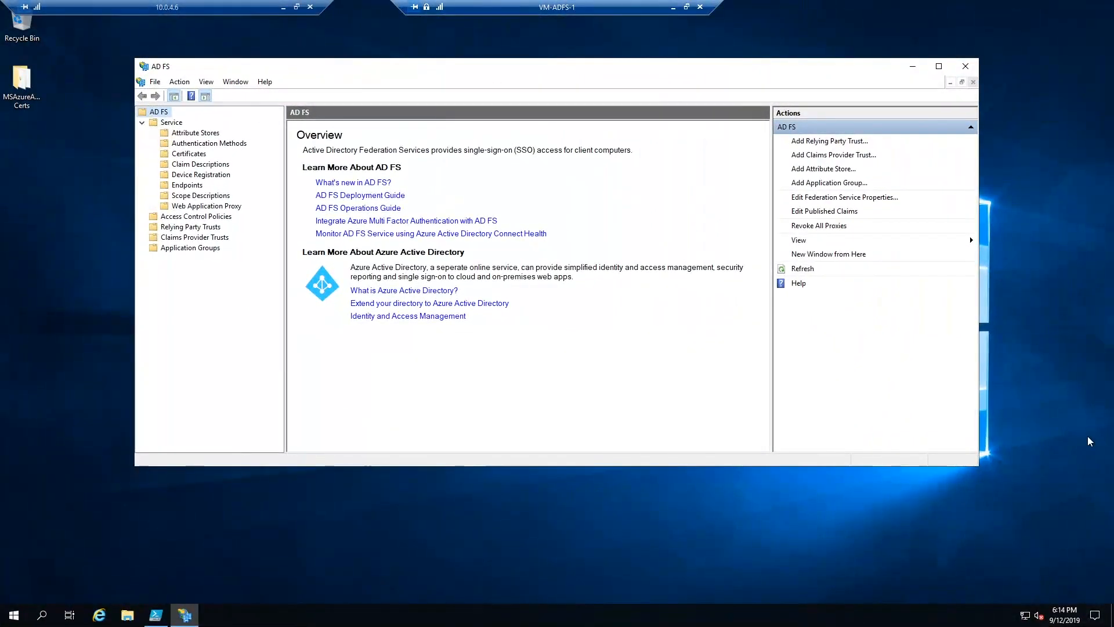
- Switch to AD FS Management on VM-ADFS-1 and examine the Microsoft Office 365 Identity Platform relying party trust with its full identifier
{"action": "left_click", "coordinate": [185, 229]}
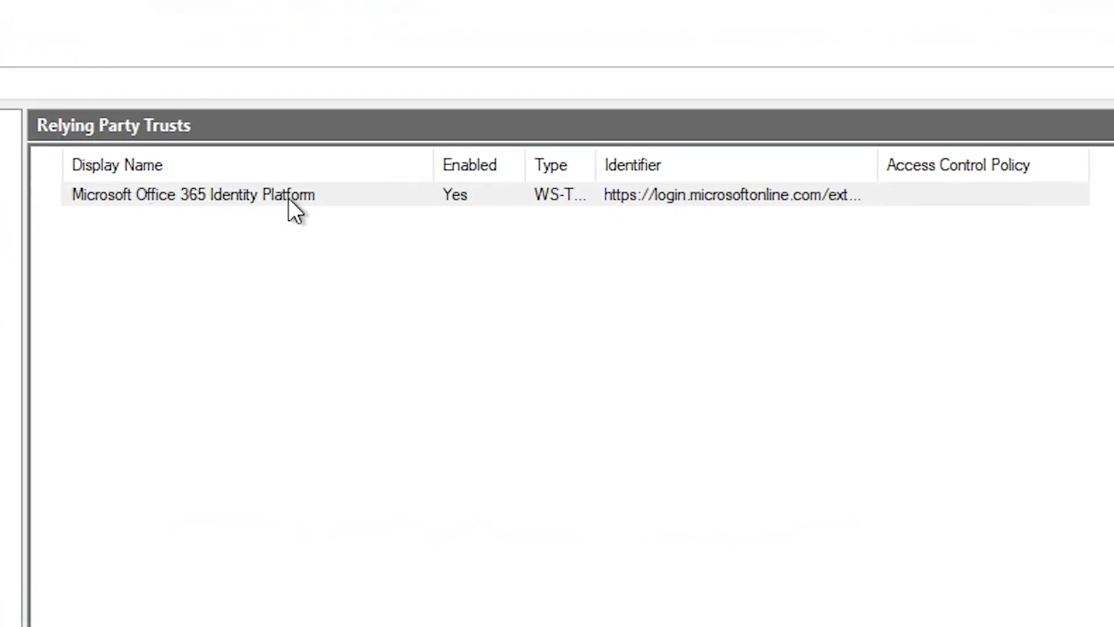
{"action": "double_click", "coordinate": [878, 165]}
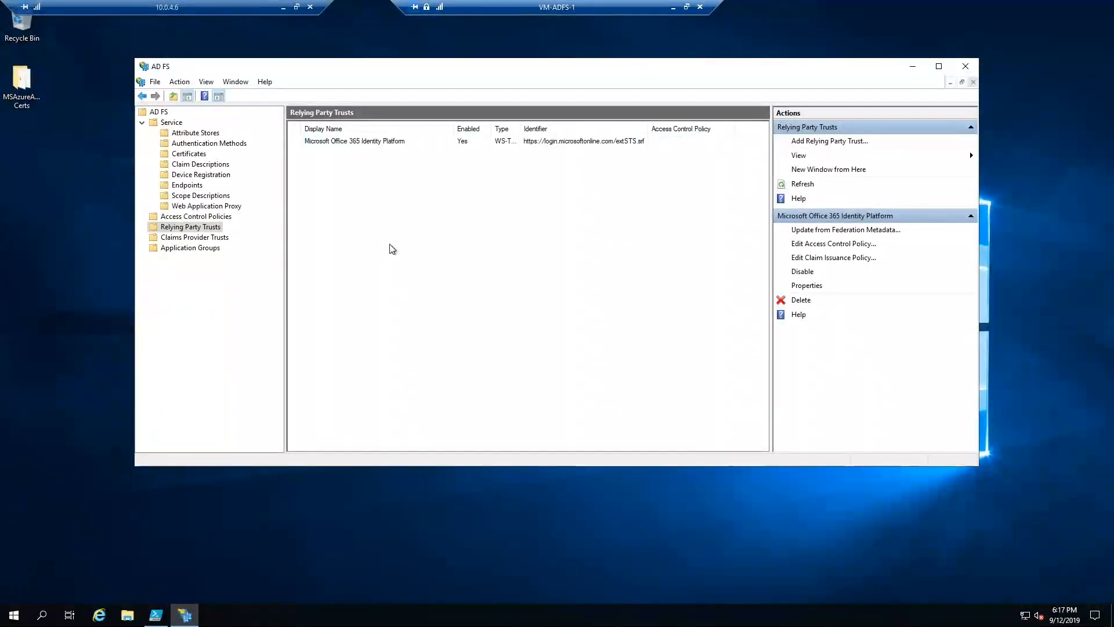
{"action": "left_click", "coordinate": [393, 249]}
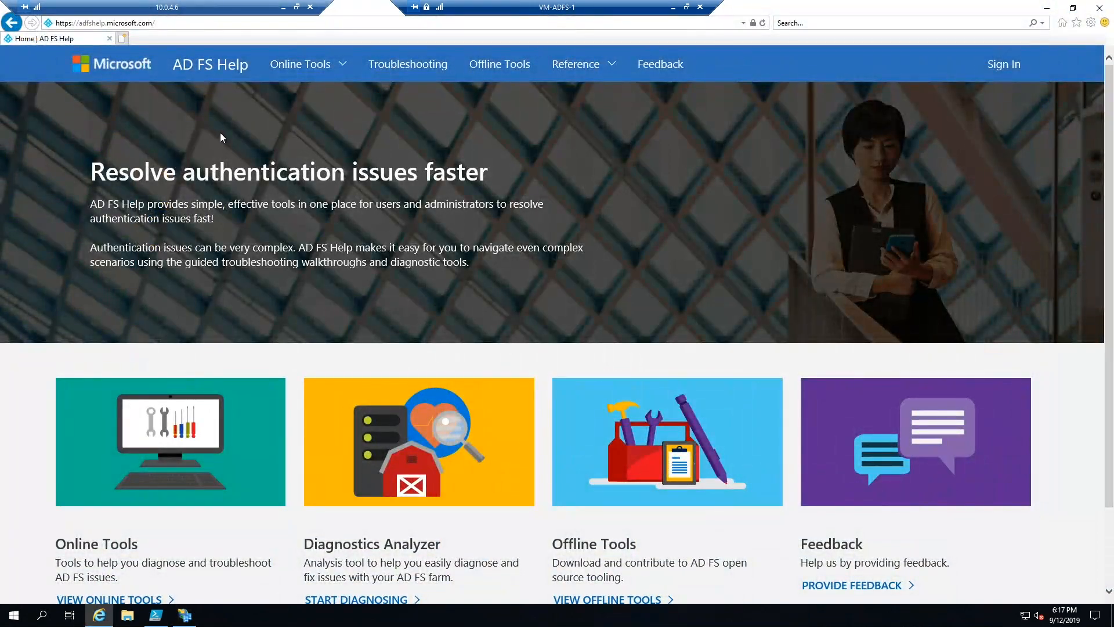
- Look over the AD FS Help online tools and read through the AD FS user sign-in customization topics in Microsoft Docs
{"action": "left_click", "coordinate": [340, 67]}
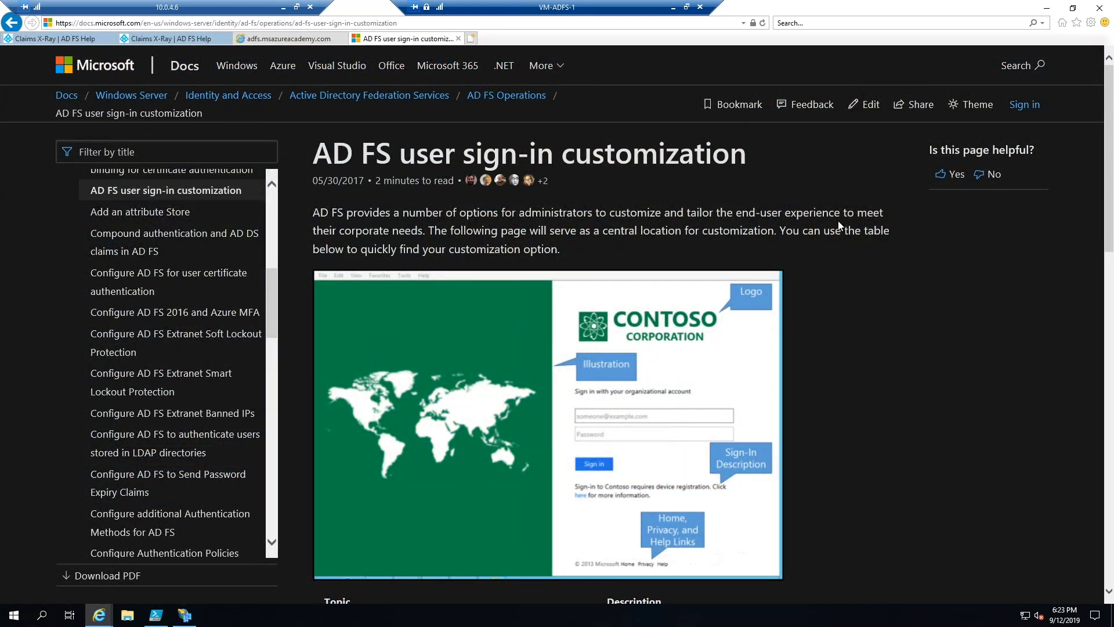
{"action": "scroll", "coordinate": [838, 221], "scroll_direction": "down", "scroll_amount": 5}
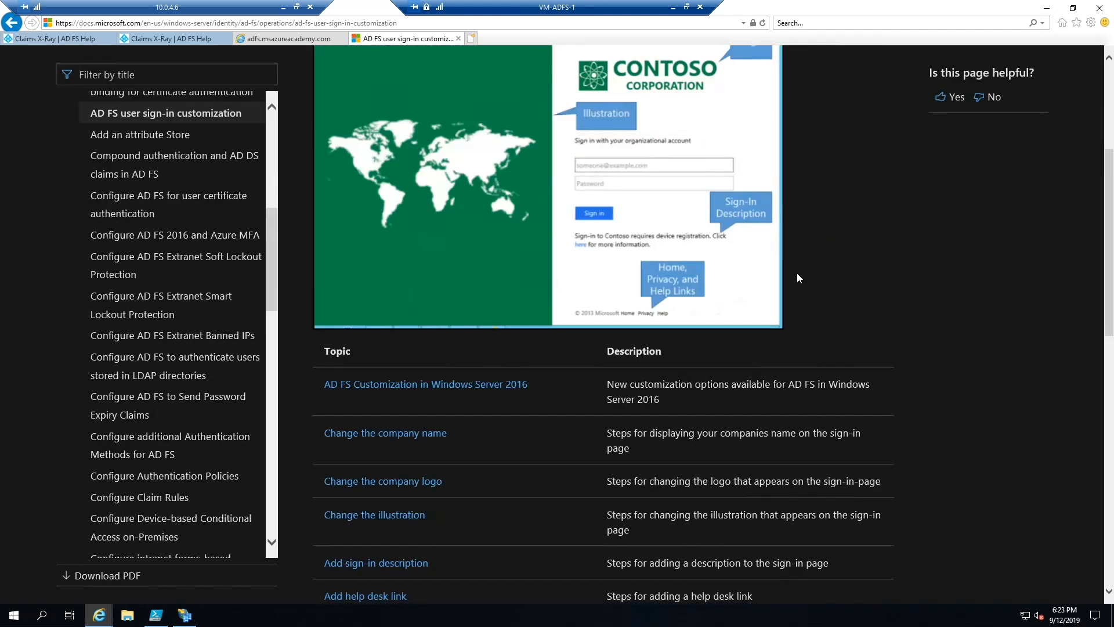
{"action": "scroll", "coordinate": [586, 280], "scroll_direction": "down", "scroll_amount": 6}
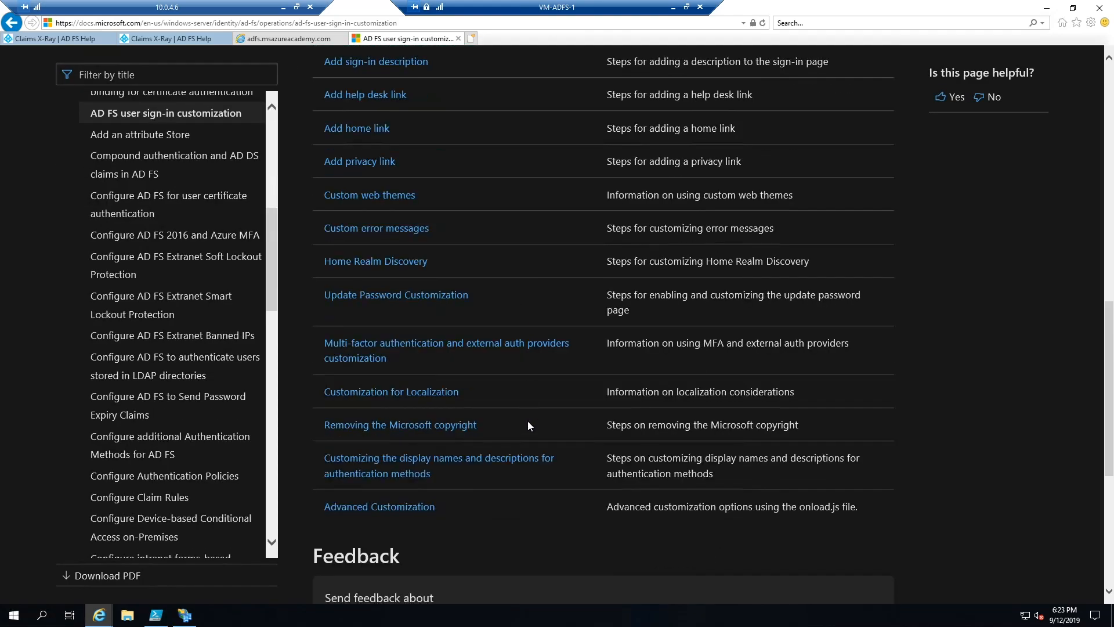
- Switch to PowerShell ISE and examine the ADFS customization and Claims X-Ray commands in the script
{"action": "left_click", "coordinate": [156, 615]}
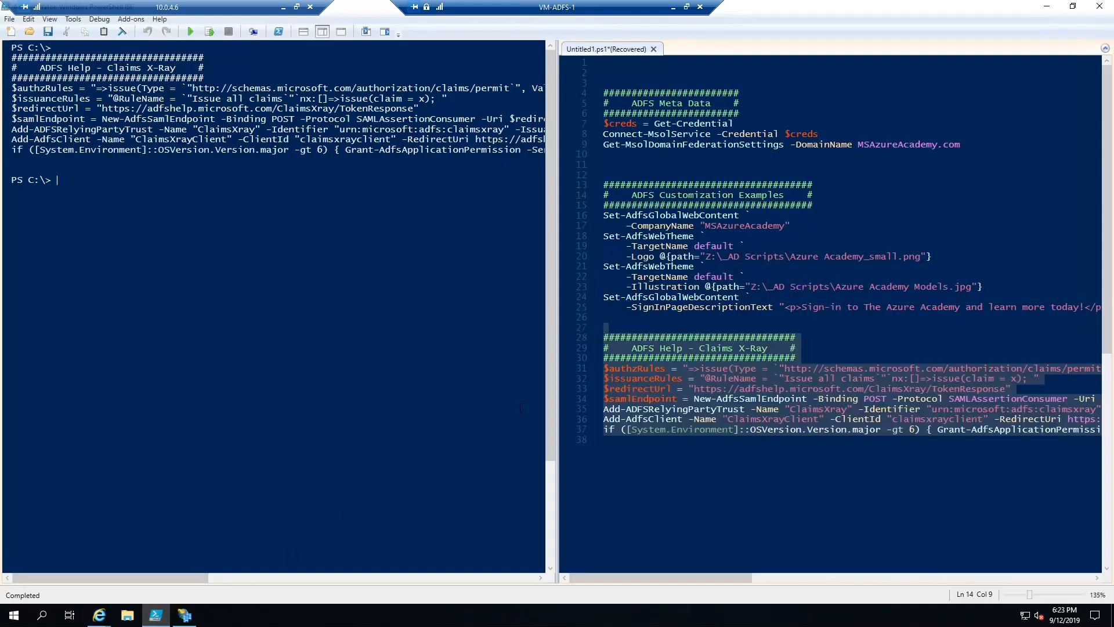
{"action": "left_click", "coordinate": [695, 328]}
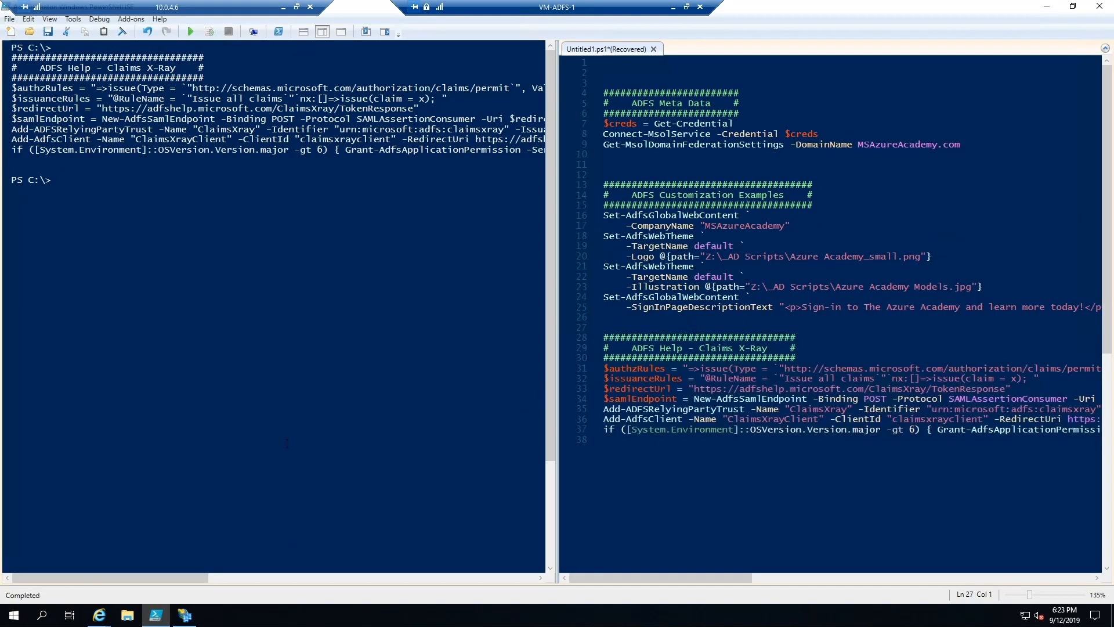
- Start an InPrivate browser session and submit the federated user's e-mail address on the Microsoft Azure sign-in page
{"action": "right_click", "coordinate": [102, 613]}
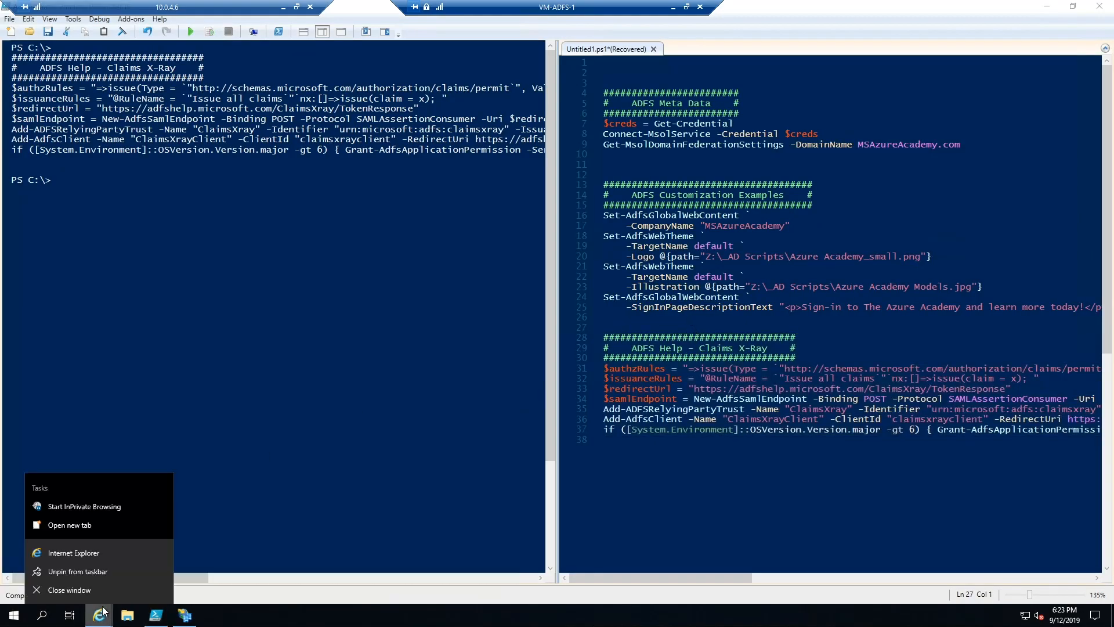
{"action": "left_click", "coordinate": [104, 507]}
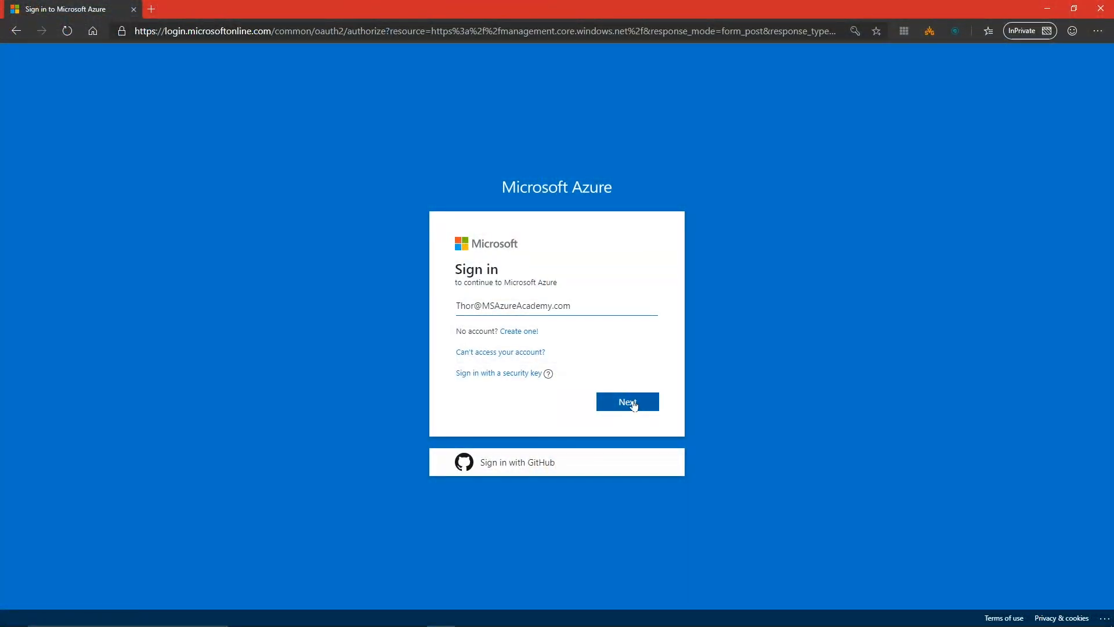
{"action": "left_click", "coordinate": [633, 404]}
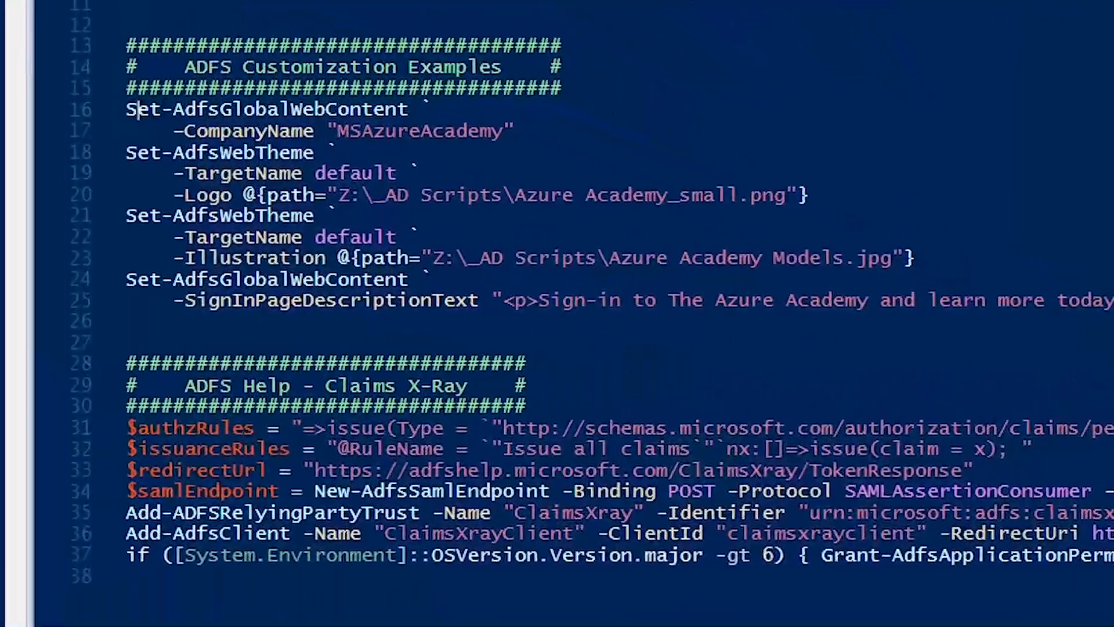
- Run the ADFS Customization Examples block to apply the MSAzureAcademy company name, Azure Academy_small.png logo, Azure Academy Models.jpg illustration and sign-in description text
{"action": "left_click_drag", "start_coordinate": [608, 215], "coordinate": [779, 224]}
{"action": "left_click_drag", "start_coordinate": [422, 97], "coordinate": [507, 110]}
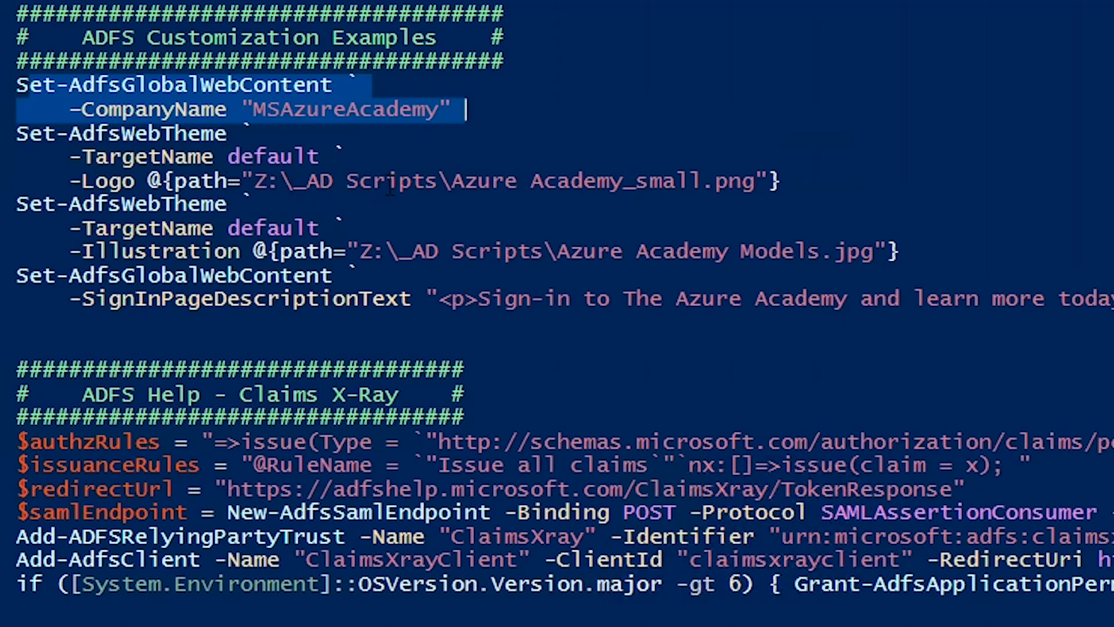
{"action": "left_click_drag", "start_coordinate": [445, 182], "coordinate": [736, 209]}
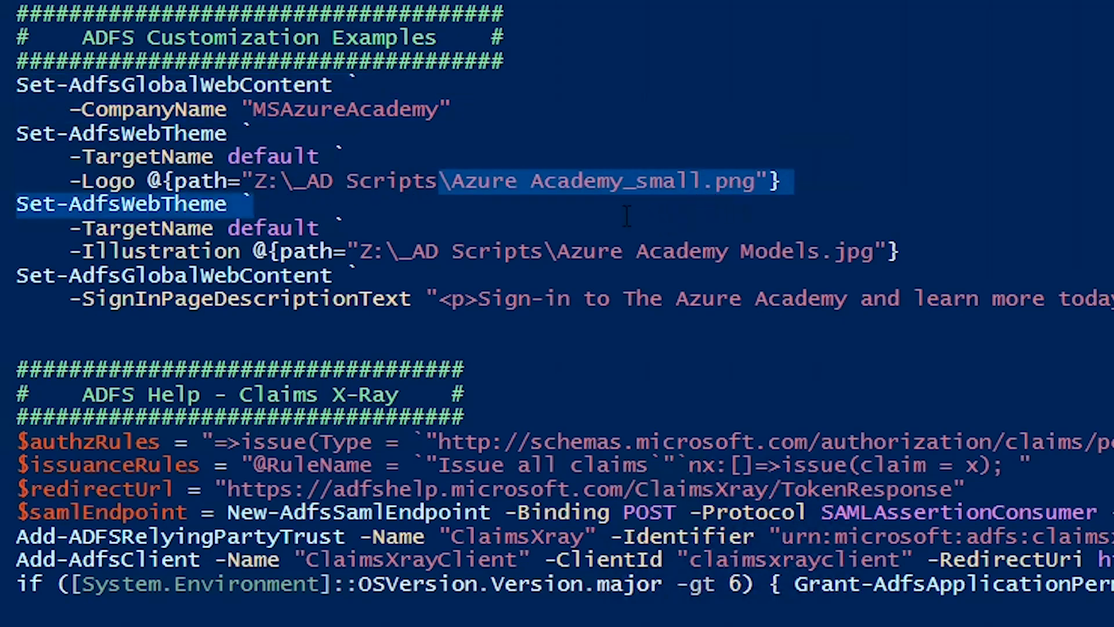
{"action": "left_click", "coordinate": [518, 229]}
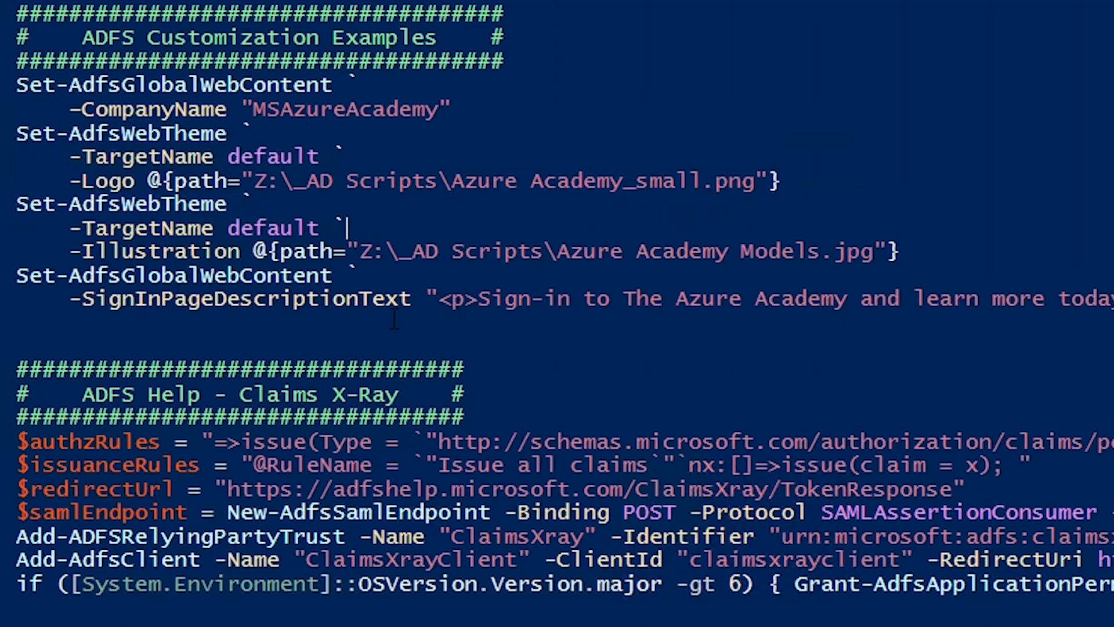
{"action": "left_click_drag", "start_coordinate": [353, 324], "coordinate": [155, 32]}
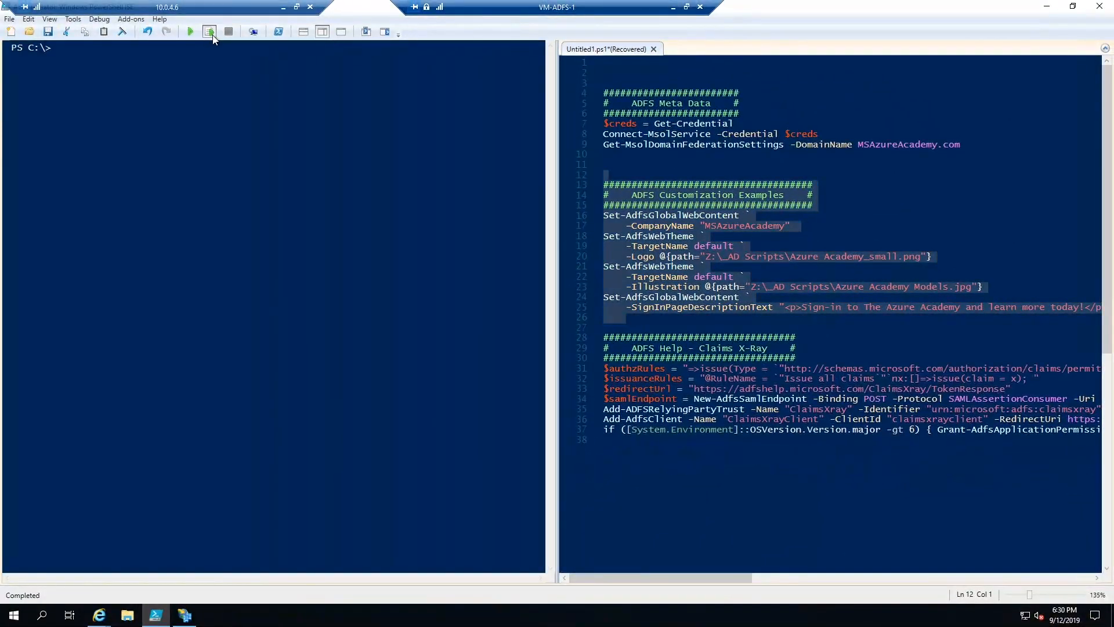
{"action": "left_click", "coordinate": [212, 34]}
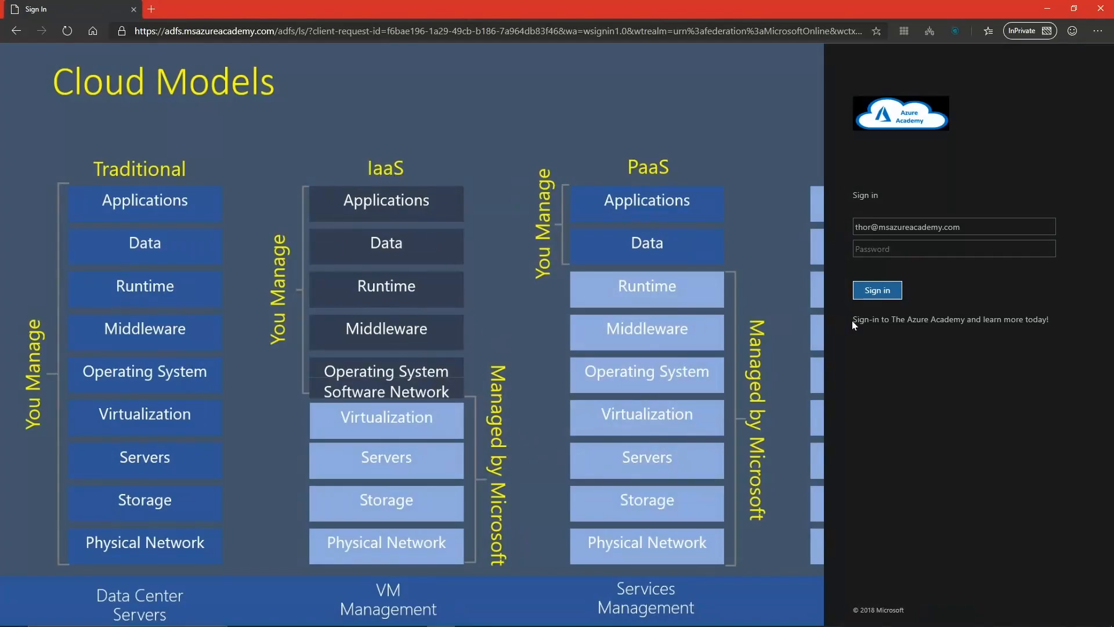
- Check the sign-in description on the customized AD FS page, sign in with the federated user's password and decline to stay signed in
{"action": "left_click_drag", "start_coordinate": [851, 320], "coordinate": [1031, 332]}
{"action": "left_click", "coordinate": [969, 399]}
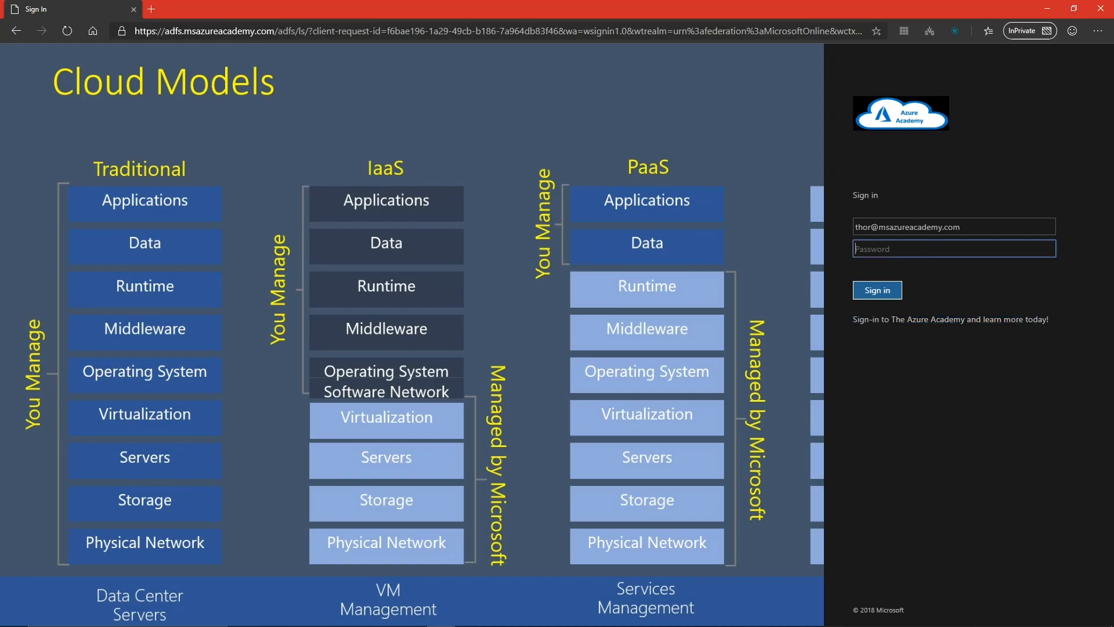
{"action": "key", "text": "ctrl+v"}
{"action": "left_click", "coordinate": [885, 290]}
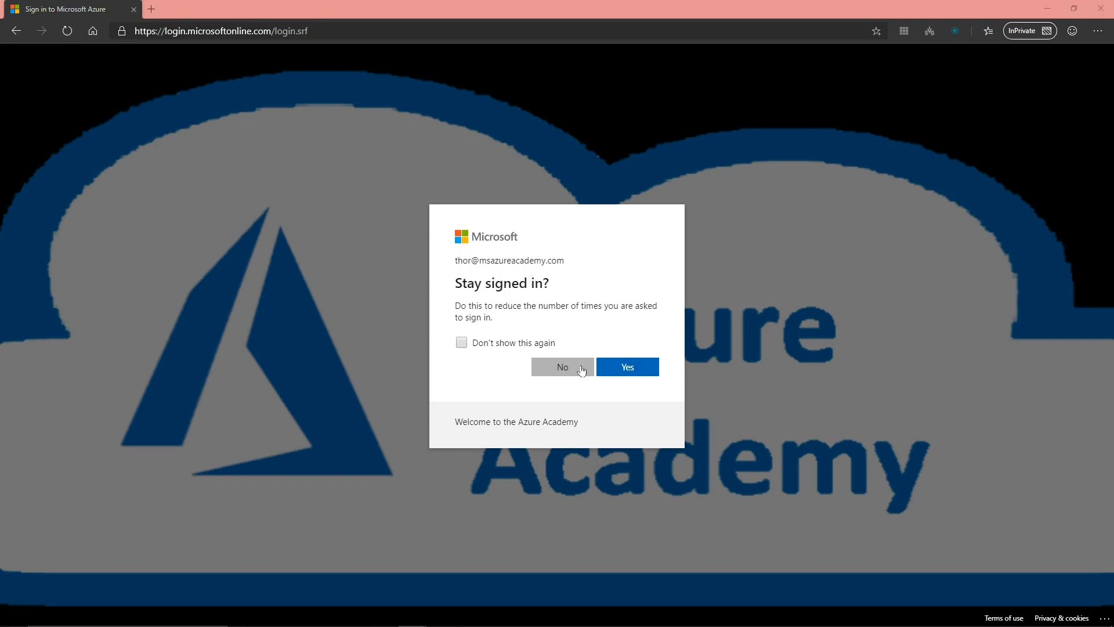
{"action": "left_click", "coordinate": [563, 369]}
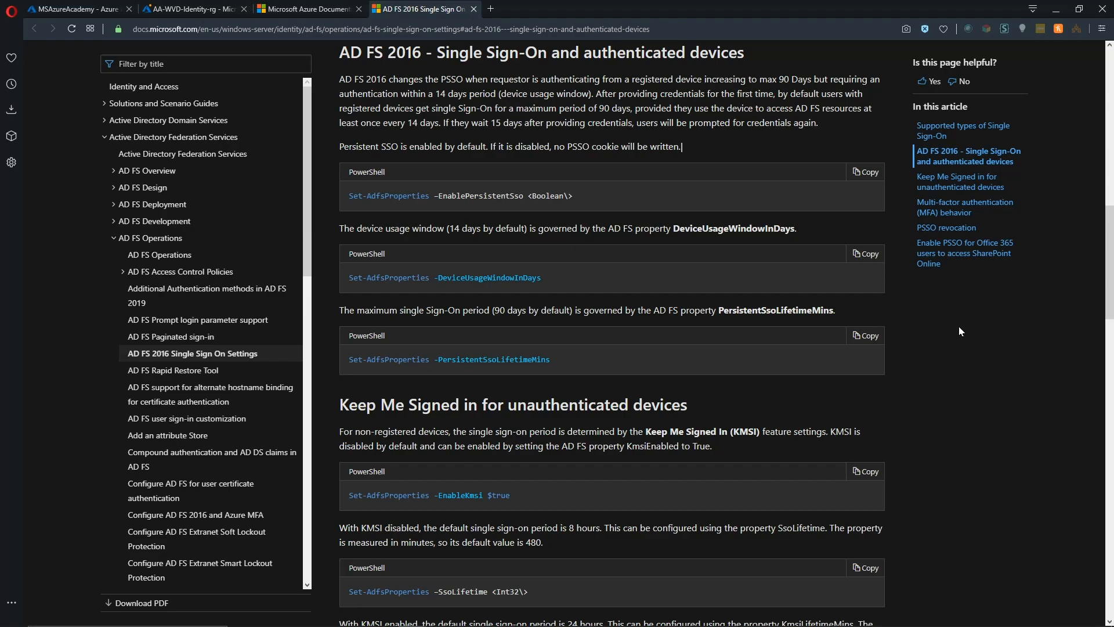
- Read the AD FS 2016 Single Sign On Settings article through the Keep Me Signed In, MFA behavior and PSSO revocation sections
{"action": "scroll", "coordinate": [939, 311], "scroll_direction": "down", "scroll_amount": 10}
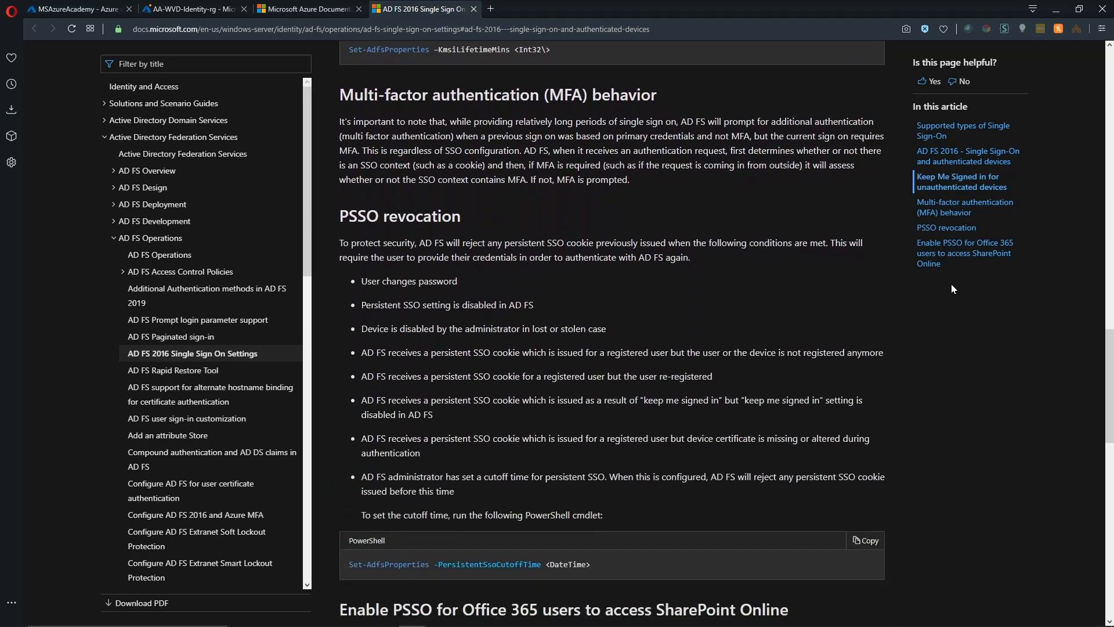
{"action": "scroll", "coordinate": [951, 284], "scroll_direction": "down", "scroll_amount": 9}
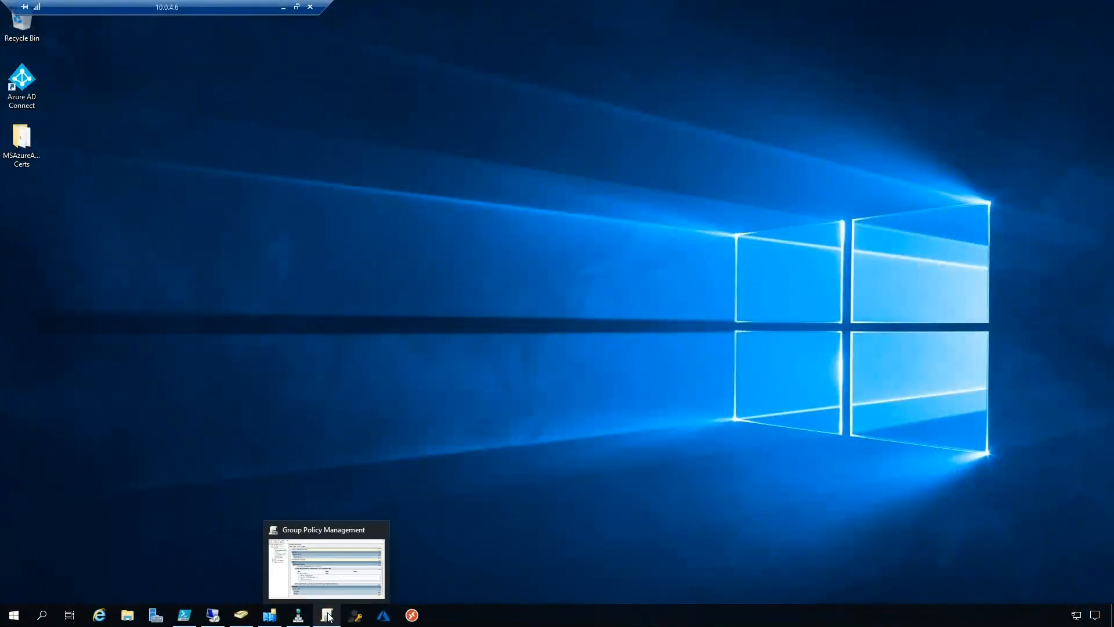
- Switch to Group Policy Management and examine the autologon.microsoftazuread-sso.com and ADFS.MSAzureAcademy.com entries in the Site to Zone Assignment List
{"action": "left_click", "coordinate": [328, 616]}
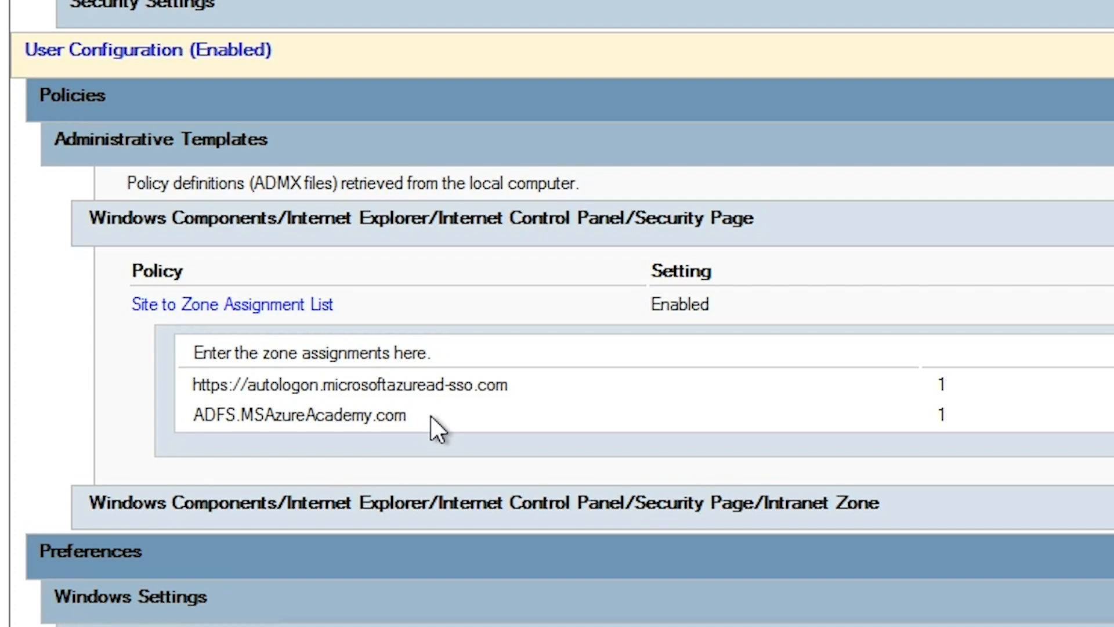
{"action": "double_click", "coordinate": [275, 383]}
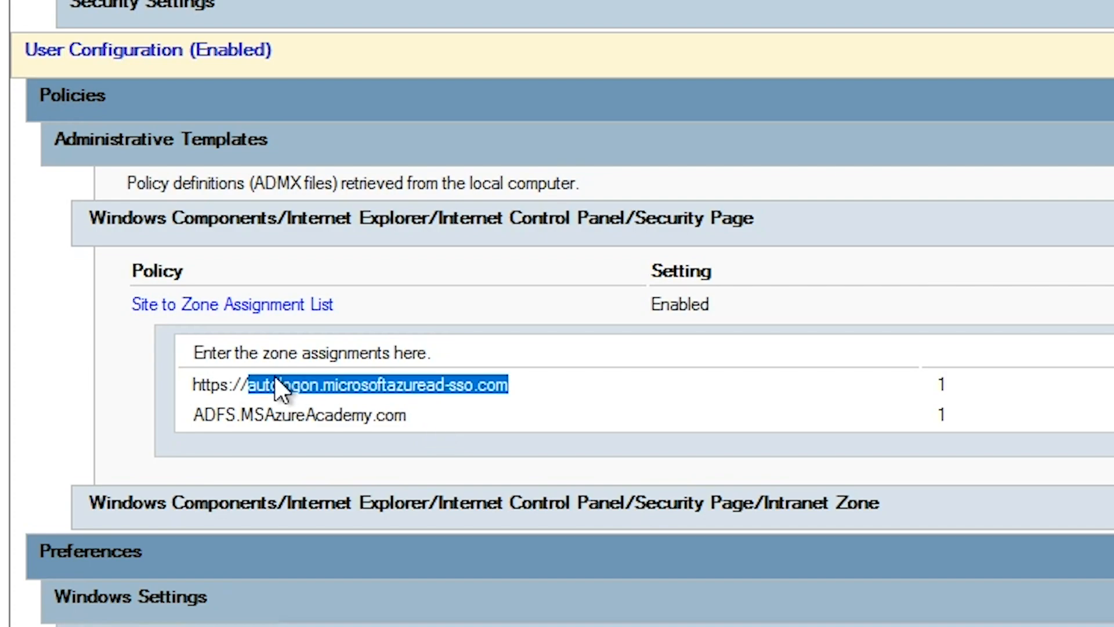
{"action": "left_click", "coordinate": [458, 415]}
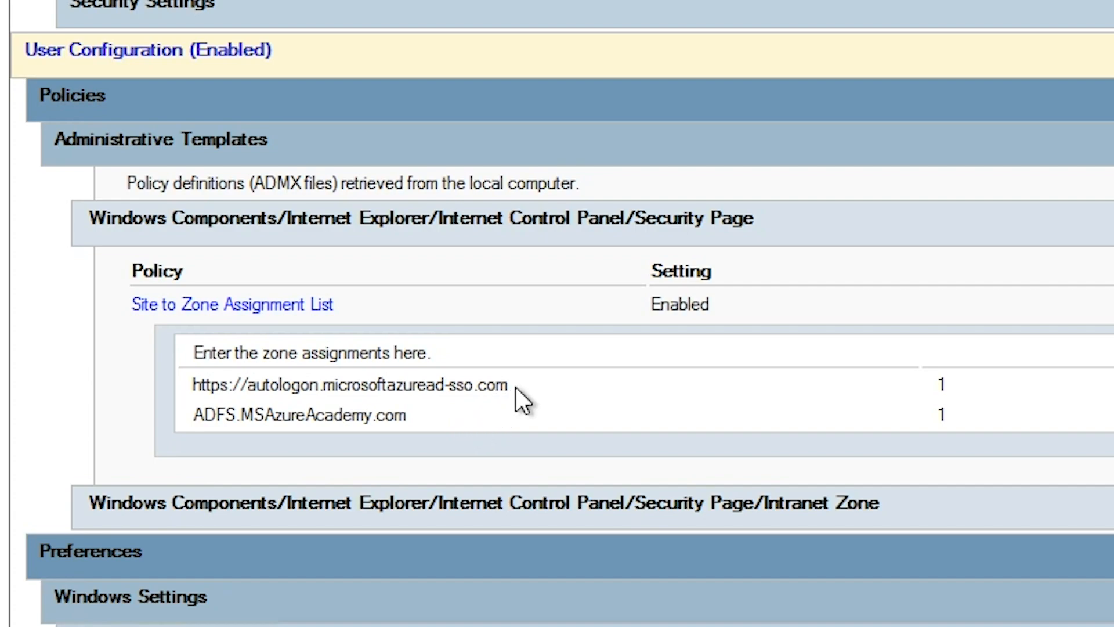
{"action": "left_click_drag", "start_coordinate": [511, 385], "coordinate": [220, 377]}
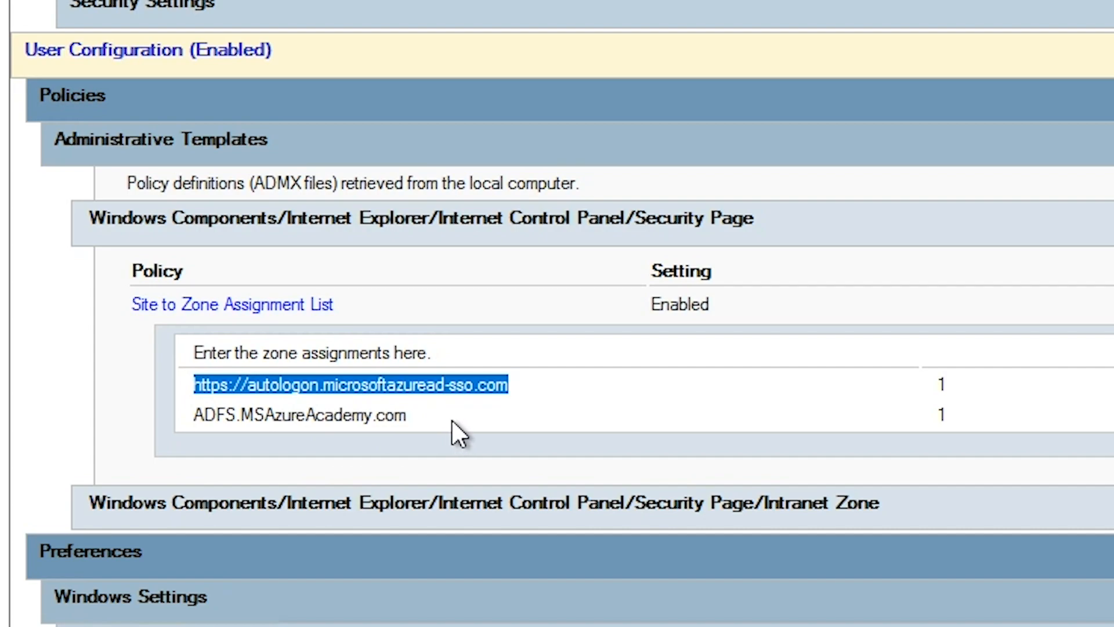
{"action": "left_click_drag", "start_coordinate": [432, 416], "coordinate": [189, 414]}
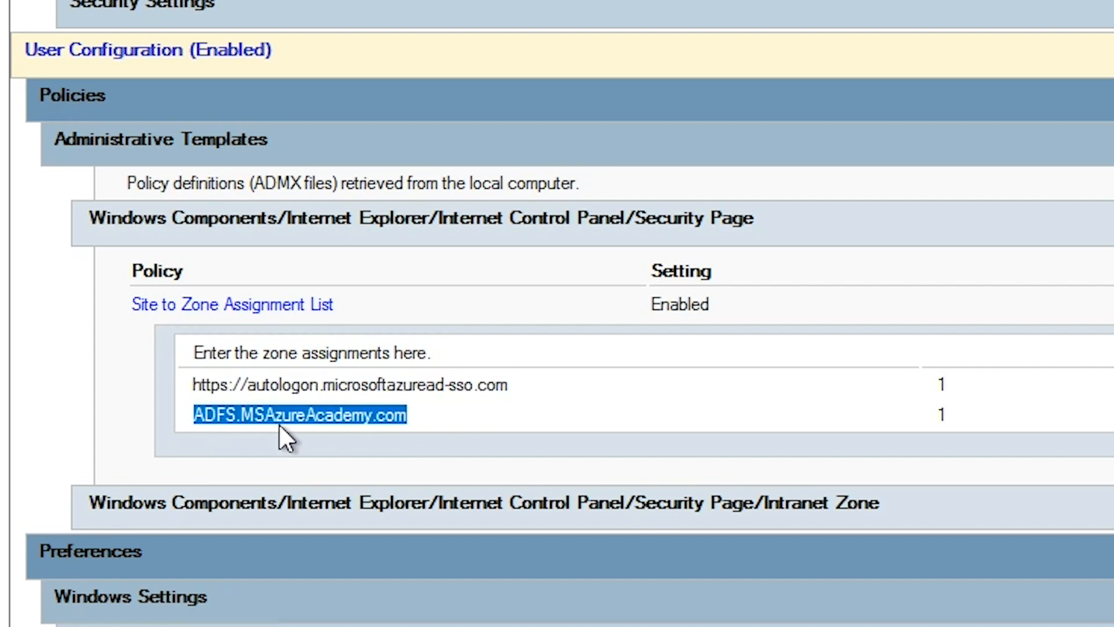
{"action": "left_click", "coordinate": [451, 422]}
{"action": "left_click_drag", "start_coordinate": [517, 390], "coordinate": [193, 385]}
{"action": "left_click", "coordinate": [470, 424]}
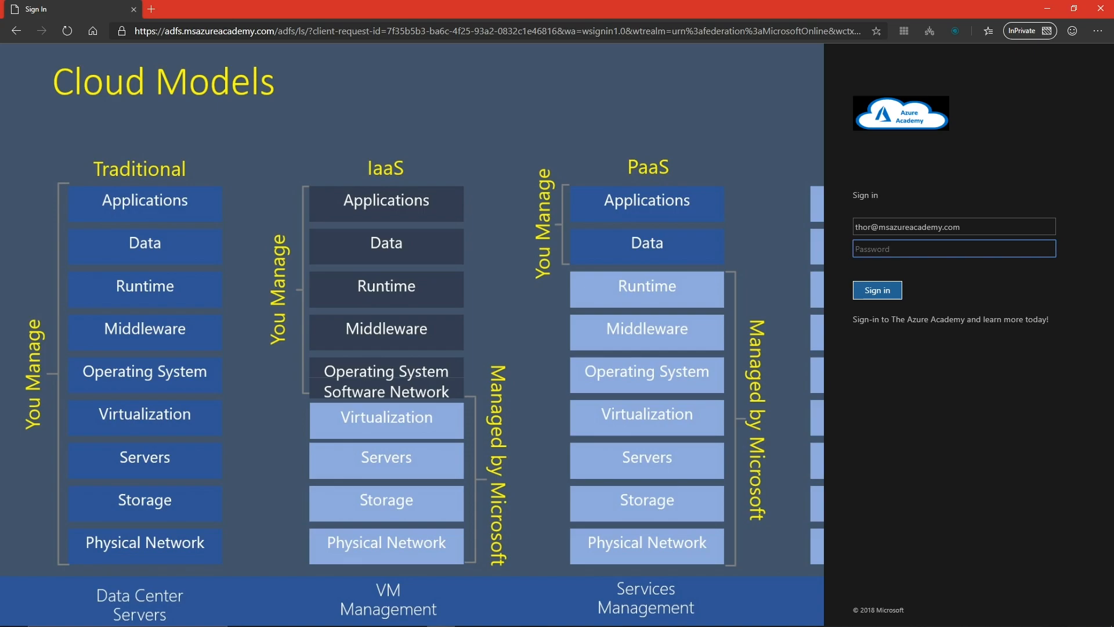
- Sign in through AD FS with the federated user's password and launch Session Desktop from AzureAcademy-Tenant in the Remote Desktop Web Client
{"action": "key", "text": "ctrl+v"}
{"action": "left_click", "coordinate": [877, 290]}
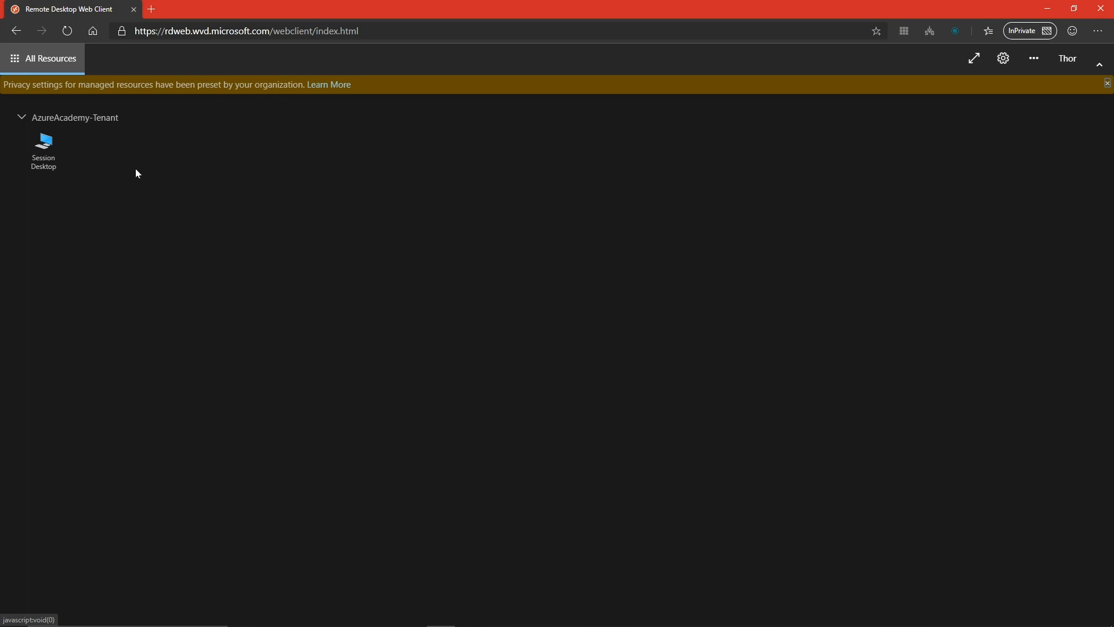
{"action": "left_click", "coordinate": [48, 149]}
{"action": "left_click", "coordinate": [637, 398]}
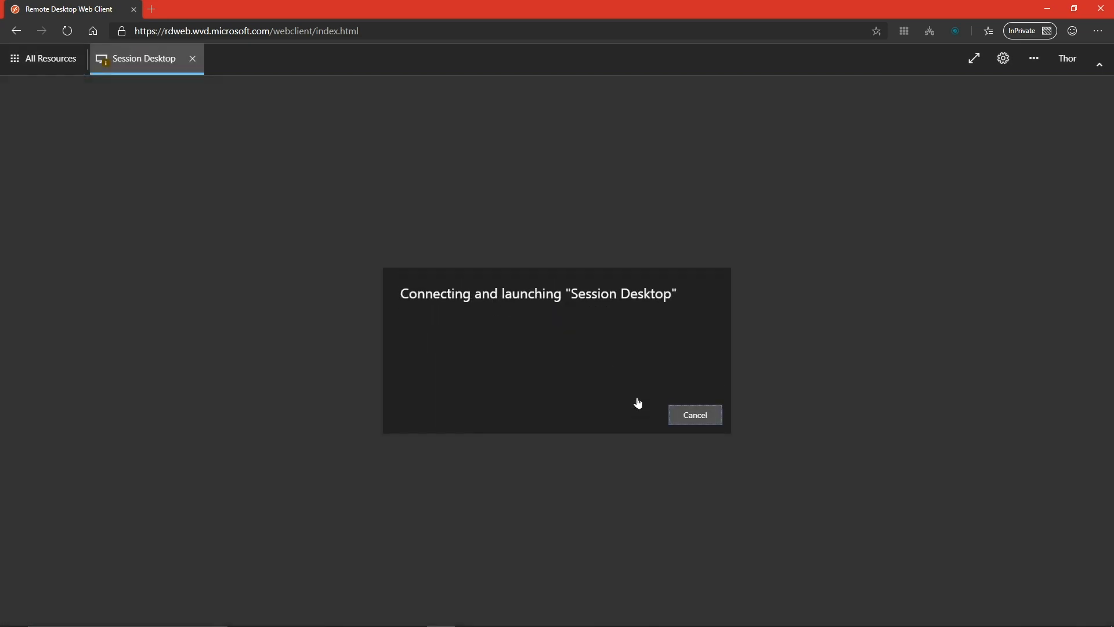